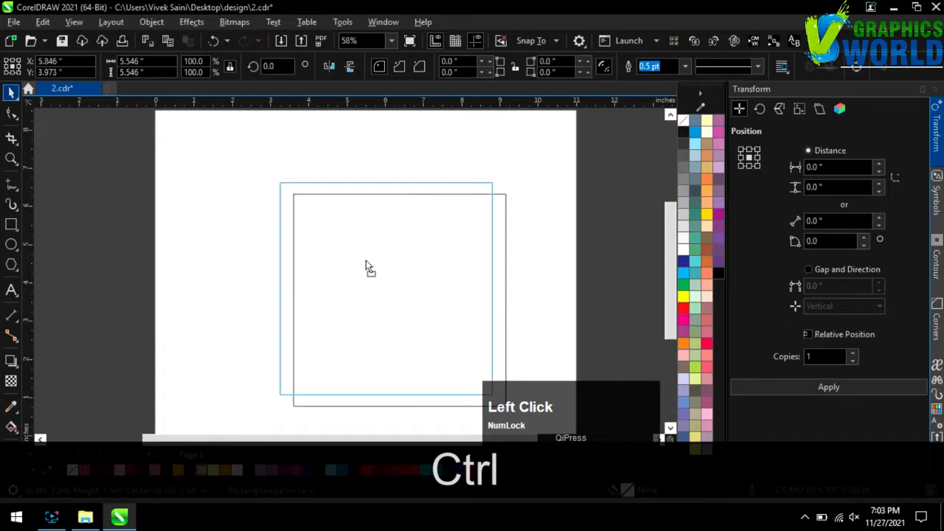
- Draw a circle about 4.3 inches in diameter and centre it on the square
click(535, 264)
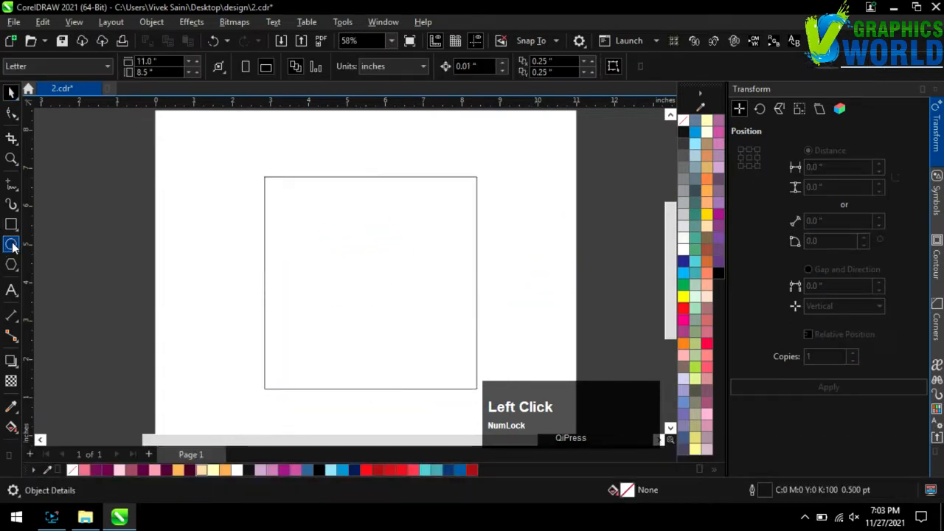
mouse_move(205, 193)
mouse_down()
mouse_move(326, 327)
mouse_move(379, 366)
mouse_up()
click(8, 93)
shift+click(426, 244)
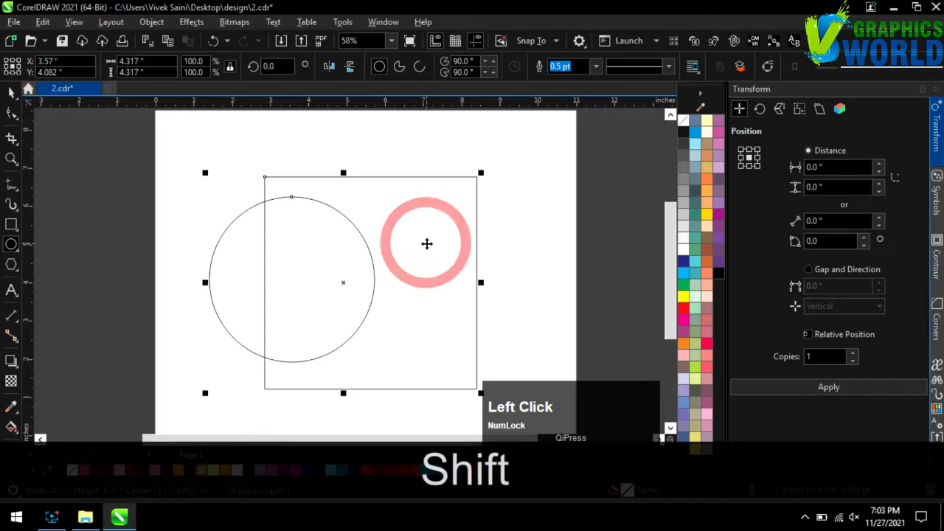
key(e)
- Trim the circle out of the square and move the circle off to the right side of the page
click(386, 265)
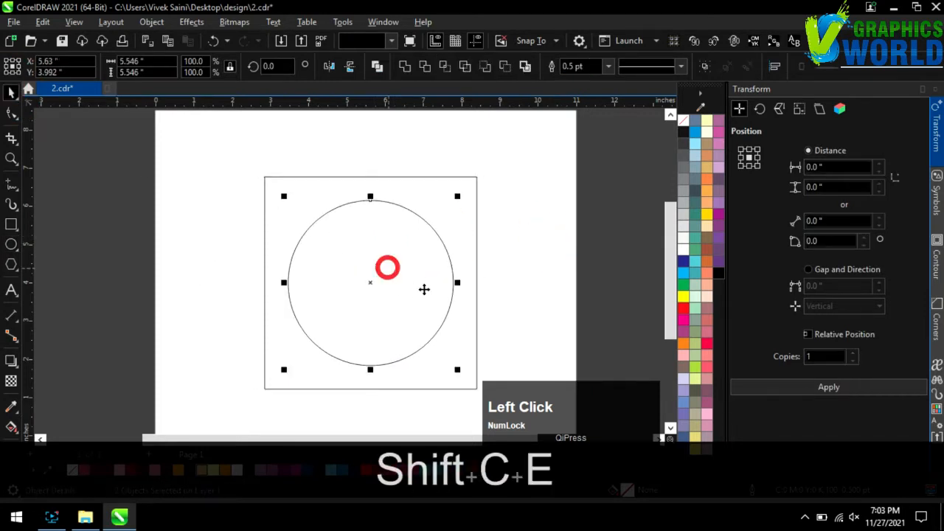
shift+click(441, 177)
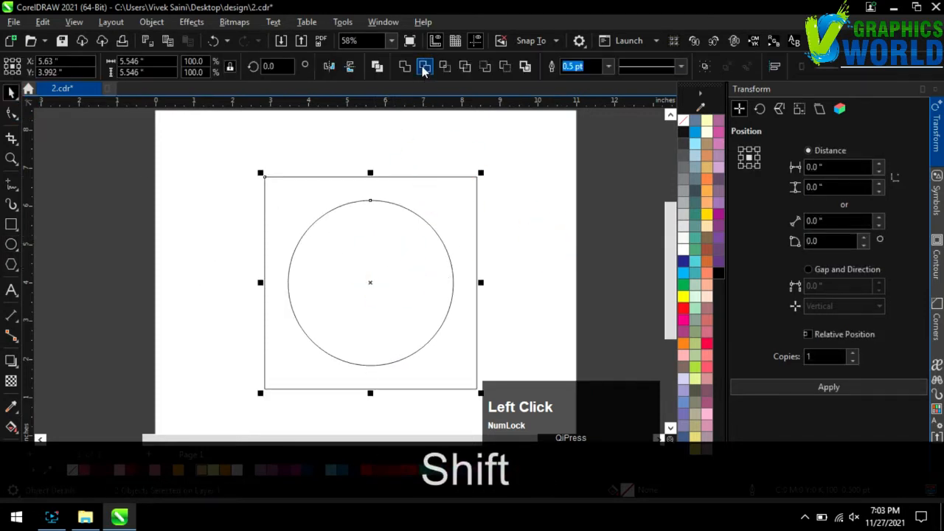
click(425, 67)
drag(352, 274, 607, 239)
- Draw six small overlapping circles of varied sizes along the upper edge of the square's round opening
key(F7)
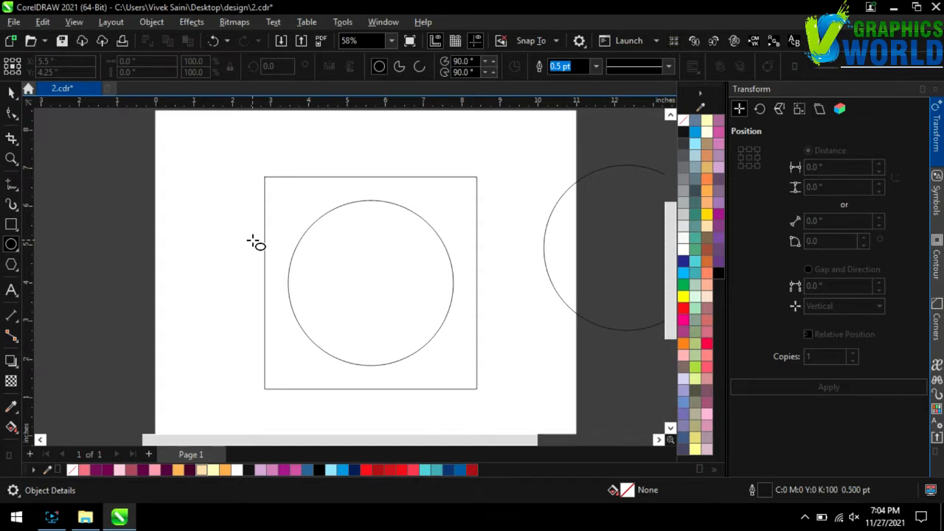
scroll(341, 229, up, 1)
drag(290, 191, 341, 238)
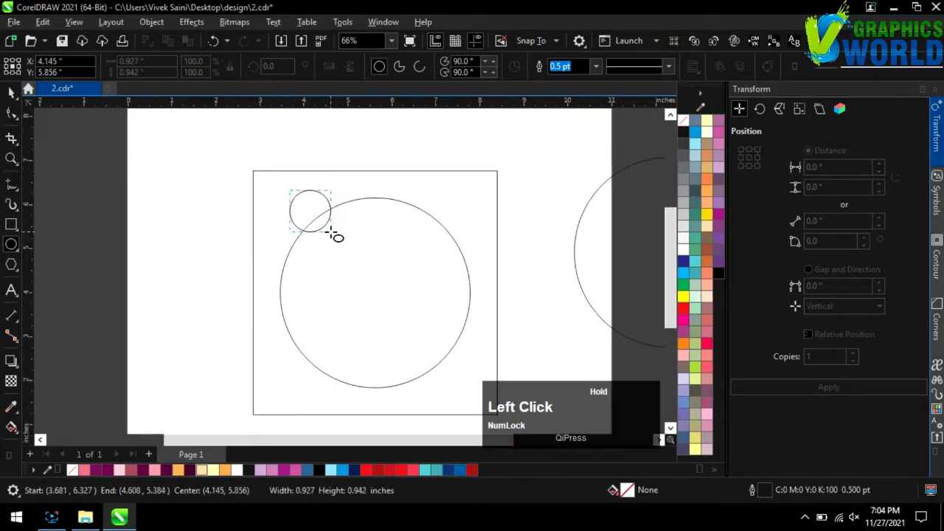
drag(318, 193, 364, 235)
drag(344, 179, 473, 256)
- Weld the six small circles to the square frame to form a scalloped upper edge
click(11, 91)
drag(232, 145, 544, 418)
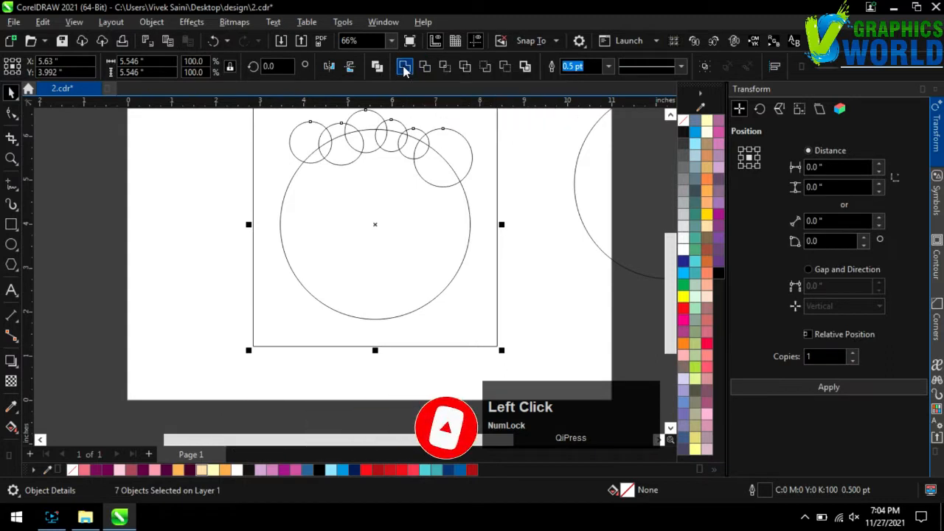
click(404, 68)
- Fill the welded frame with light blue and remove its outline
scroll(315, 311, down, 1)
click(695, 131)
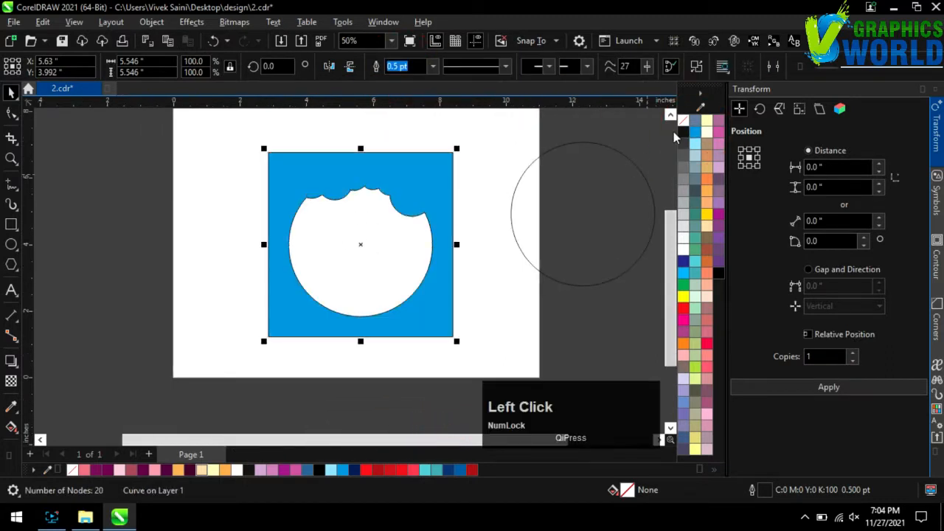
right_click(683, 121)
- Draw an unfilled 5.546-inch square exactly over the blue frame
scroll(388, 214, up, 1)
scroll(388, 214, up, 1)
click(11, 225)
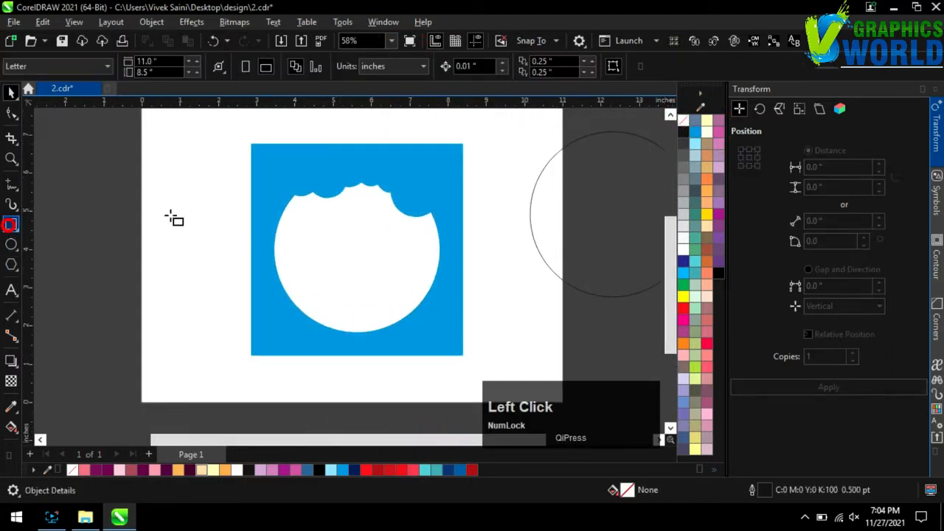
drag(252, 144, 463, 355)
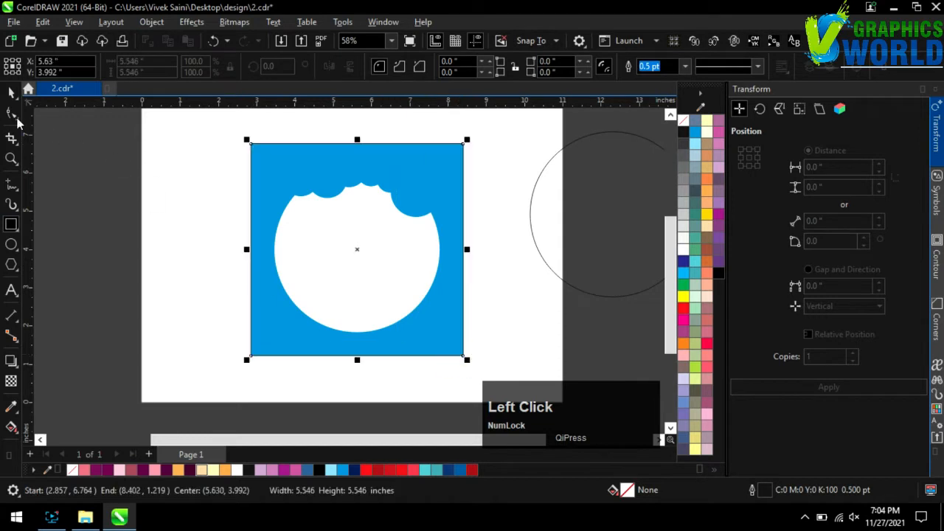
key(space)
click(99, 171)
- Centre the spare circle from beside the page on the new outlined square
click(551, 201)
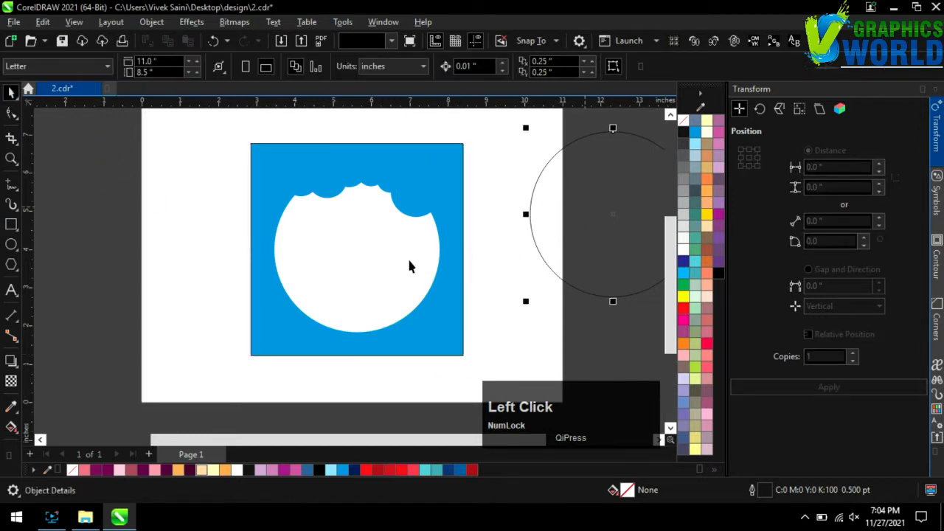
shift+click(381, 259)
key(shift+c)
key(shift+e)
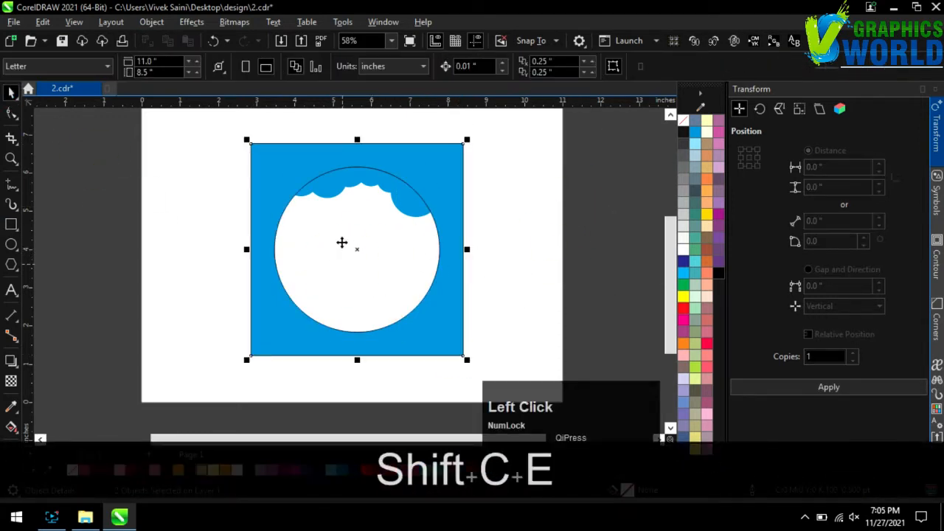
click(549, 361)
- Shrink the circle to about 3.96 inches in diameter from its left side, keeping it near the opening's right edge
drag(269, 156, 269, 156)
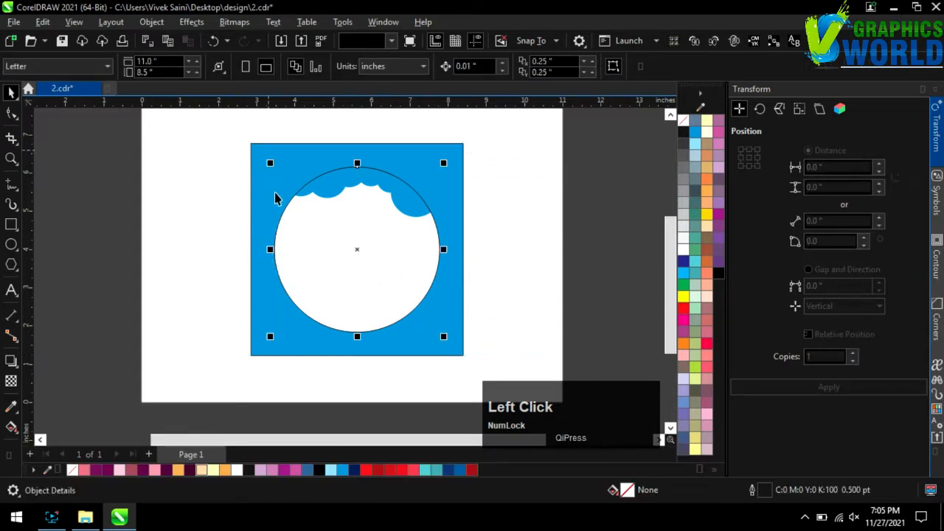
drag(270, 337, 280, 342)
drag(272, 169, 285, 169)
- Trim the smaller circle out of the outlined square and move the circle off to the right of the page
shift+click(459, 167)
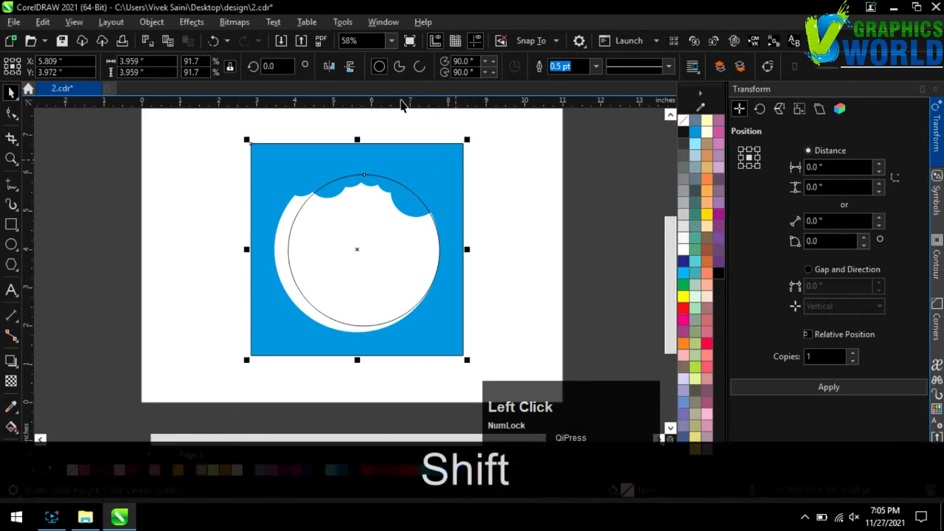
click(425, 66)
drag(546, 335, 253, 138)
drag(366, 249, 588, 250)
- Draw four overlapping ellipses along the upper-left edge of the outlined opening, the largest about 2.07 by 1.46 inches
click(306, 298)
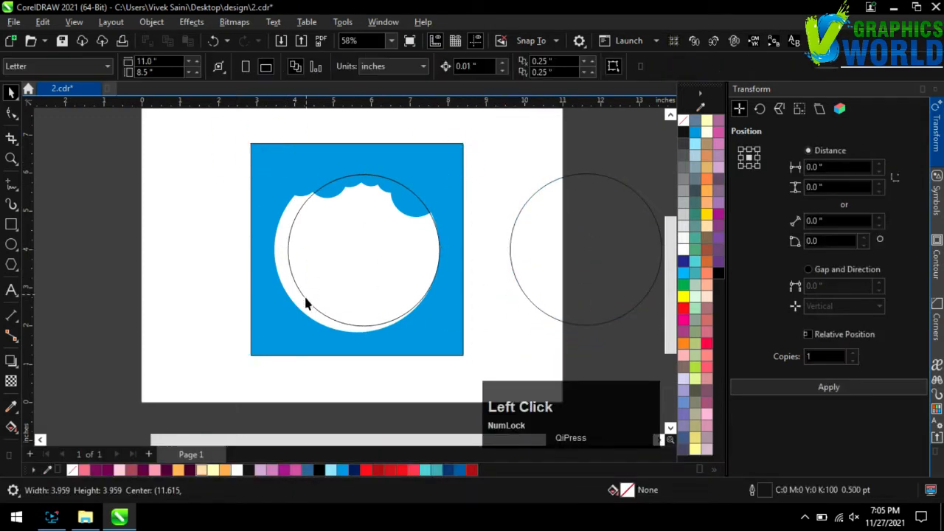
click(307, 301)
click(11, 244)
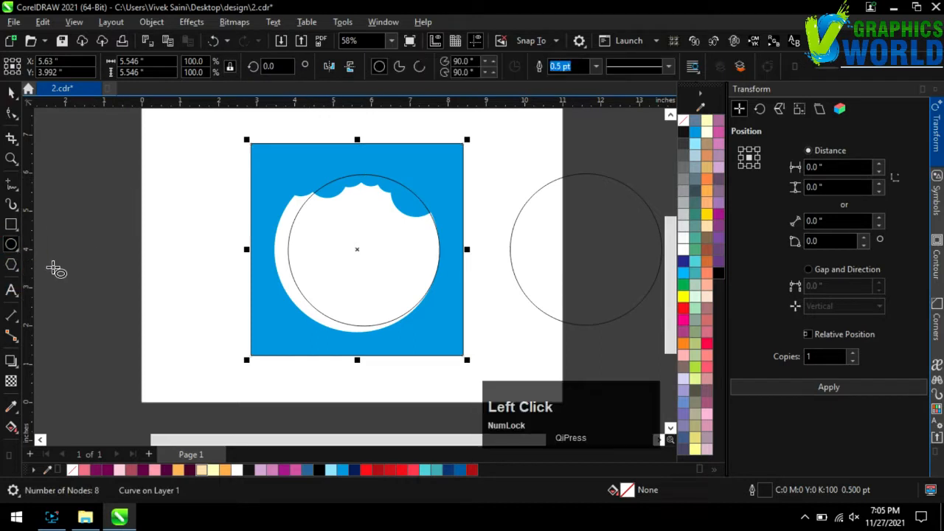
scroll(267, 258, up, 1)
drag(294, 192, 332, 234)
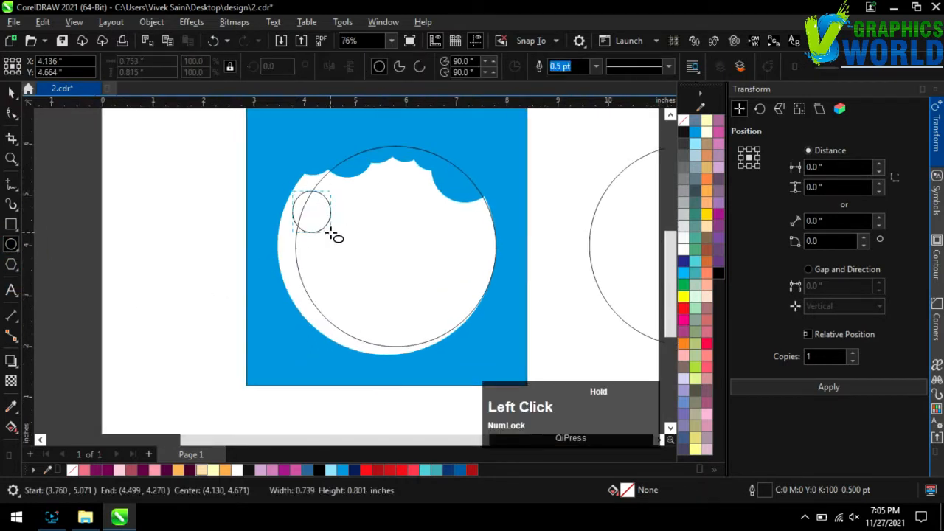
drag(317, 176, 357, 219)
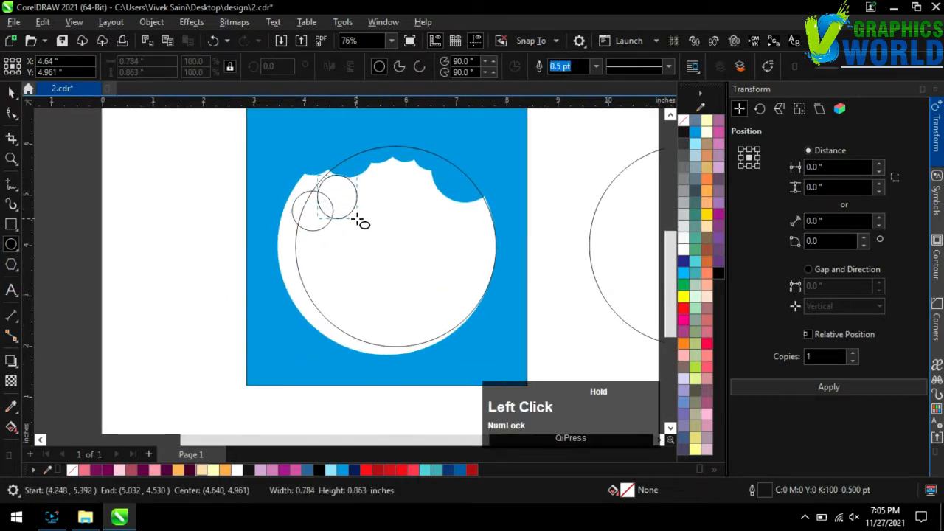
drag(330, 136, 393, 196)
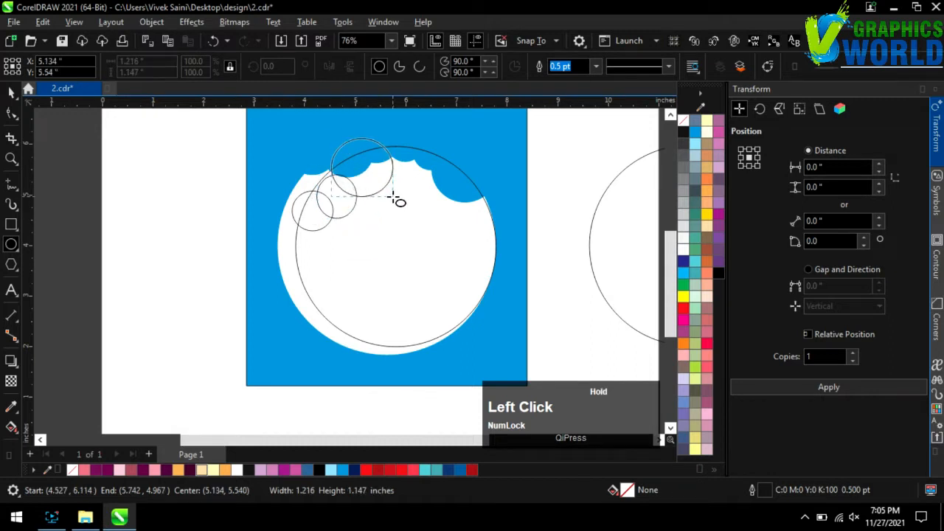
drag(251, 139, 358, 215)
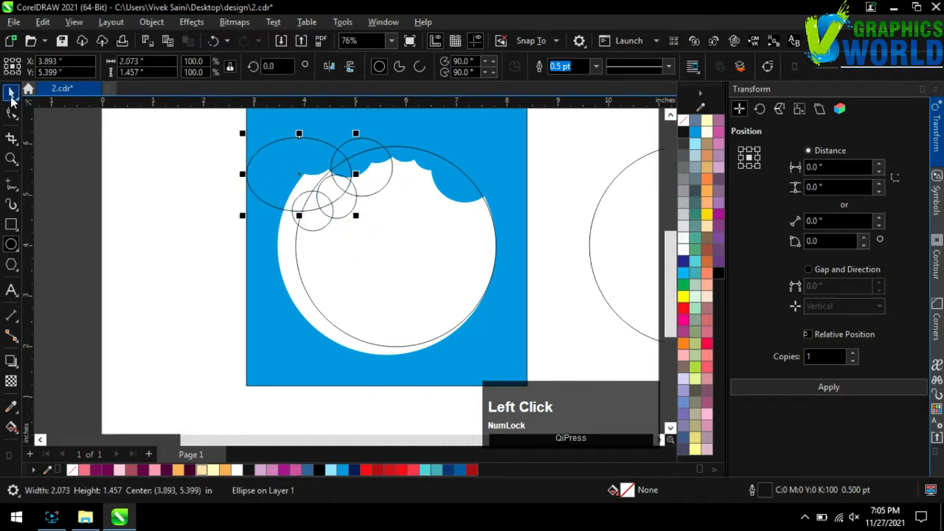
- Weld the four ellipses to the outlined square frame
scroll(162, 186, down, 2)
key(space)
drag(147, 146, 322, 276)
shift+click(359, 184)
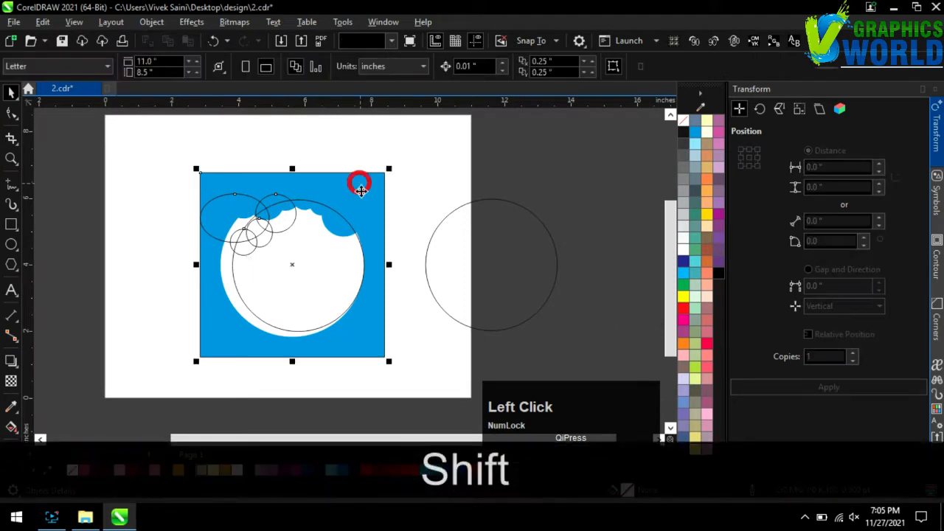
click(407, 66)
click(400, 160)
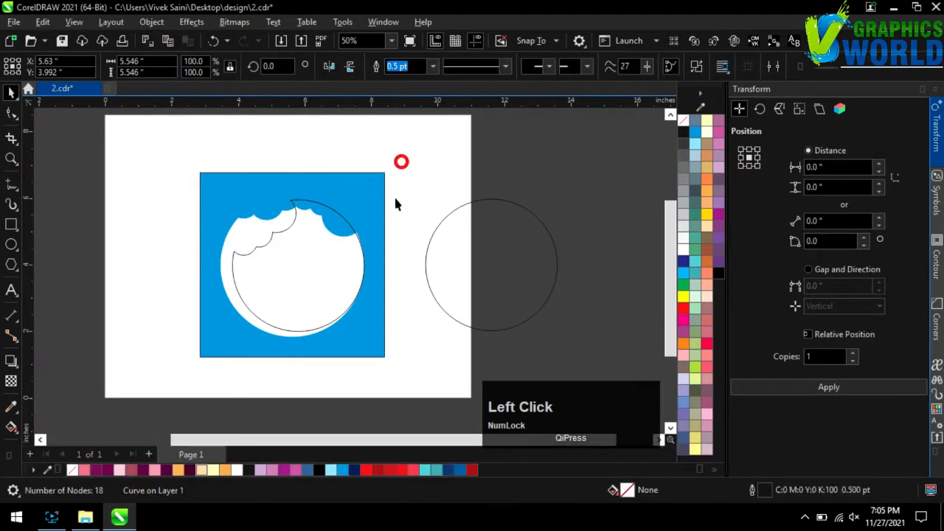
- Fill the second frame with dark navy (C100 M89 Y19 K36) and remove its outline
click(369, 199)
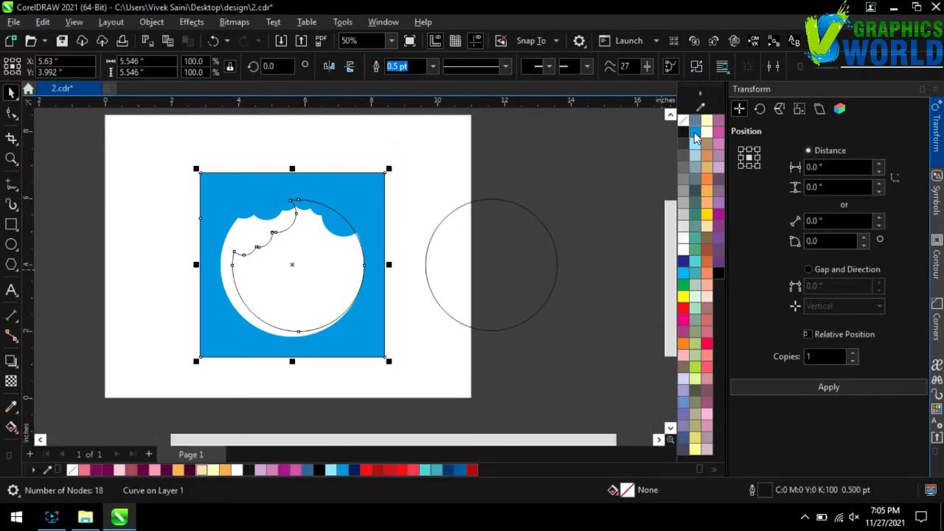
drag(695, 133, 766, 194)
click(766, 189)
right_click(684, 120)
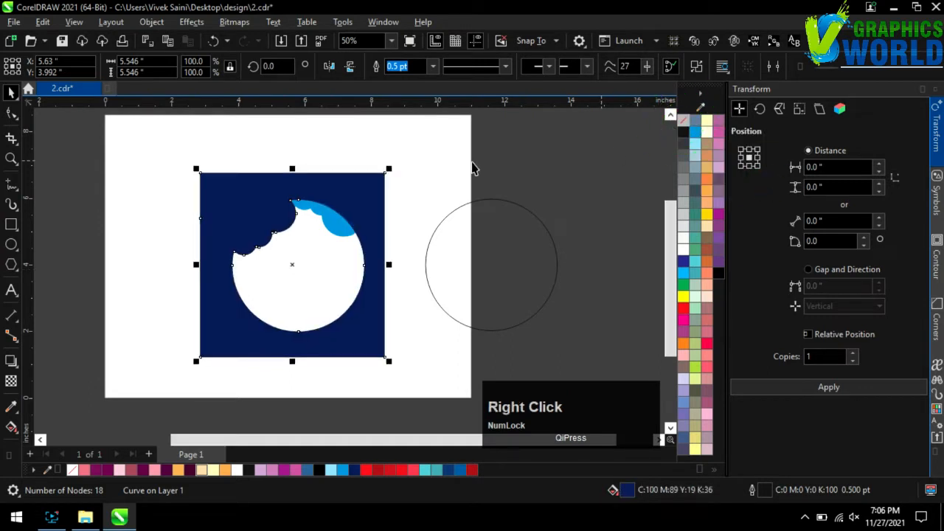
click(471, 163)
- Send the navy frame to the back of the page, behind the light blue frame
click(340, 199)
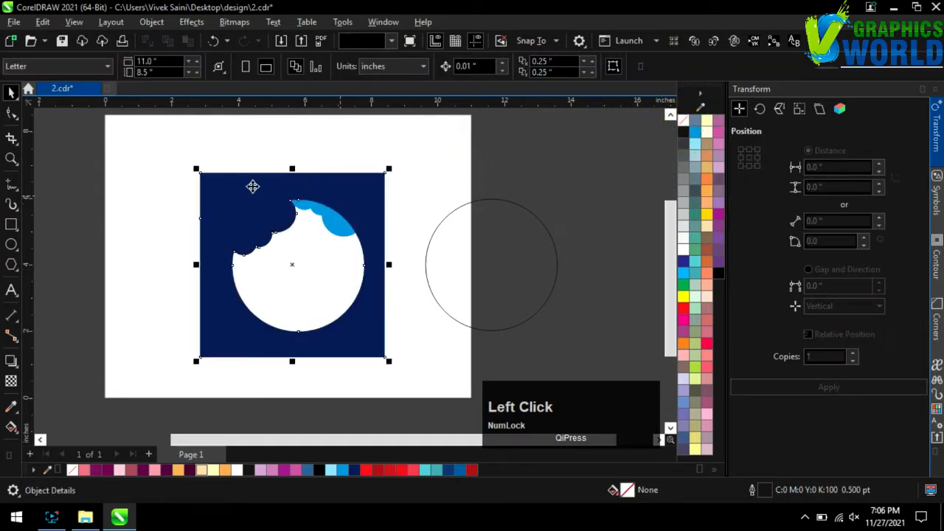
click(157, 24)
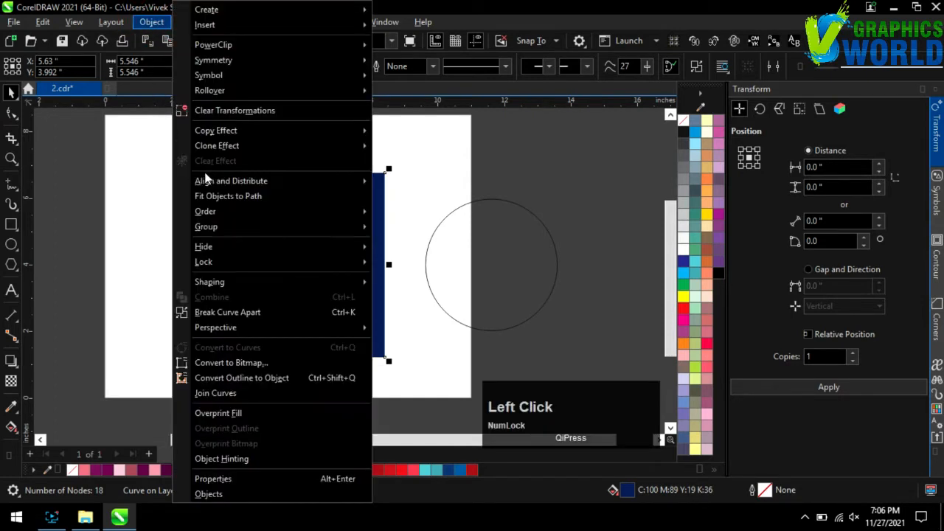
click(225, 213)
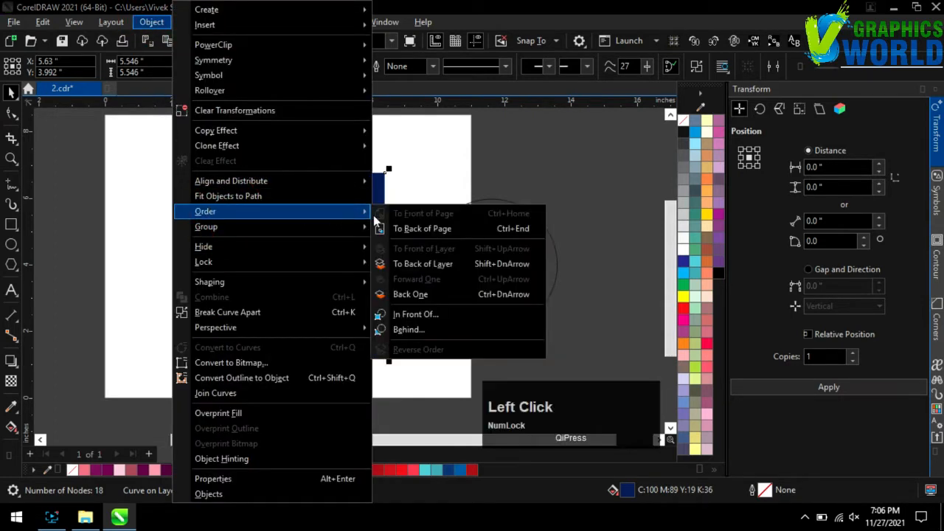
click(428, 230)
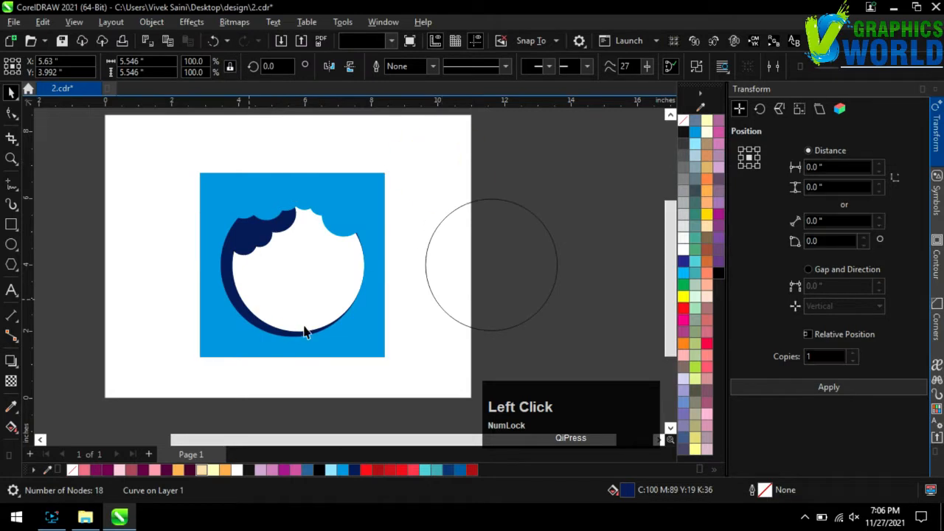
key(Escape)
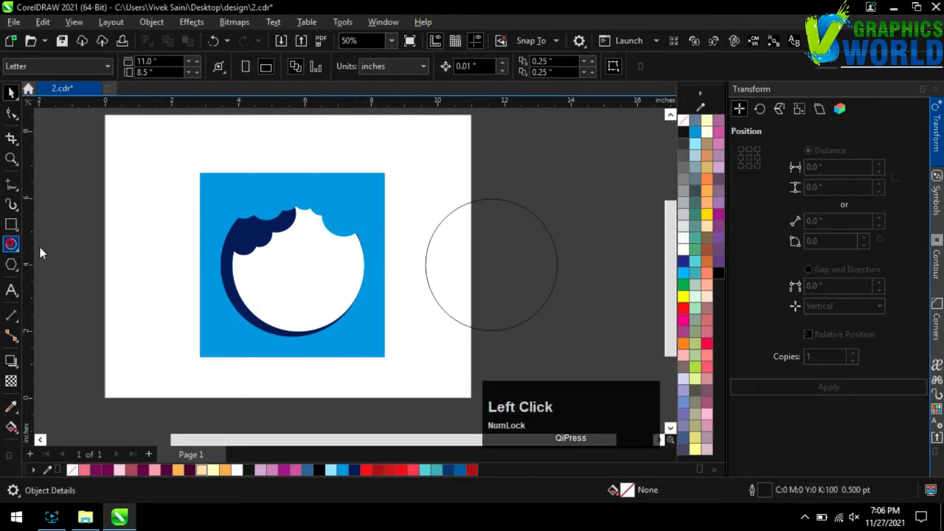
- Draw three overlapping ellipses along the opening's upper-right edge, the first about 1.1 inches and the largest about 1.54 by 1.45 inches
scroll(425, 222, up, 1)
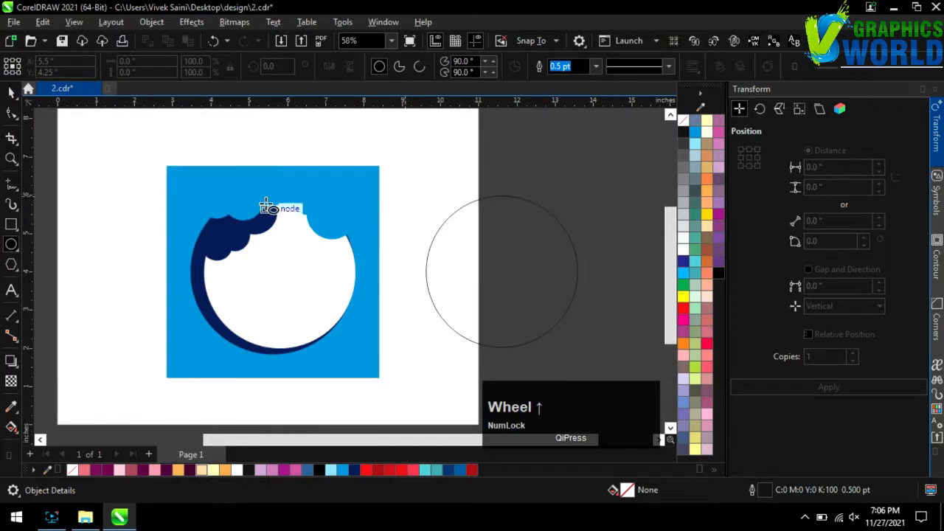
drag(244, 206, 286, 248)
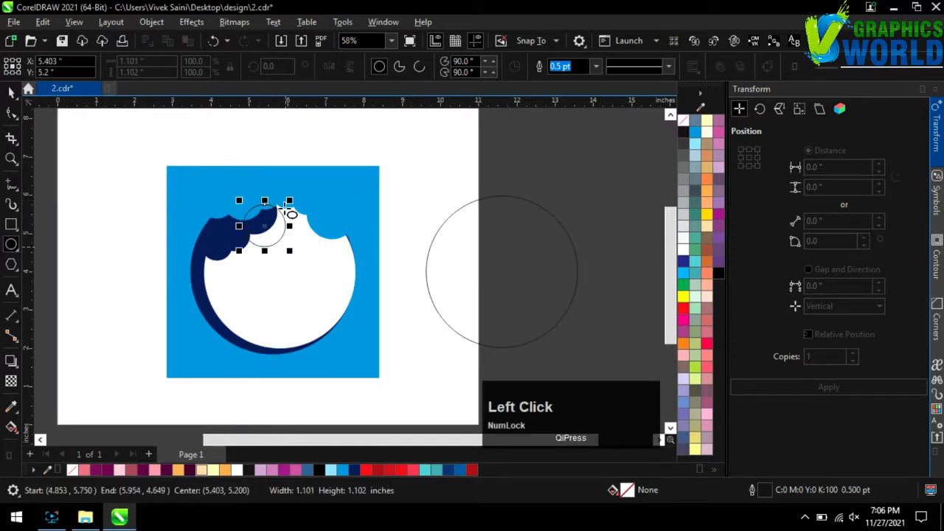
drag(274, 204, 305, 238)
drag(289, 186, 348, 239)
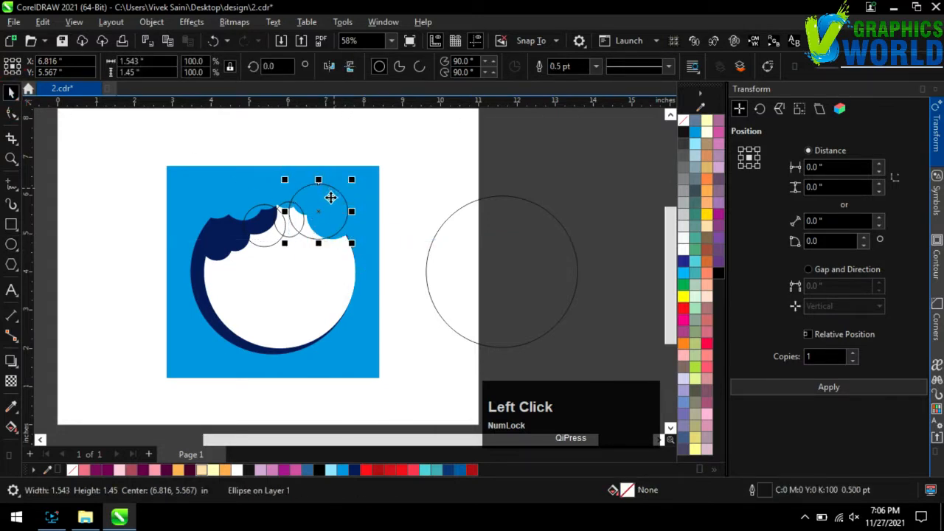
- Shift the largest ellipse slightly down and right, and draw another about 1.0 by 0.91 inches over the opening's upper-right corner
scroll(330, 197, up, 3)
drag(328, 191, 339, 197)
click(11, 244)
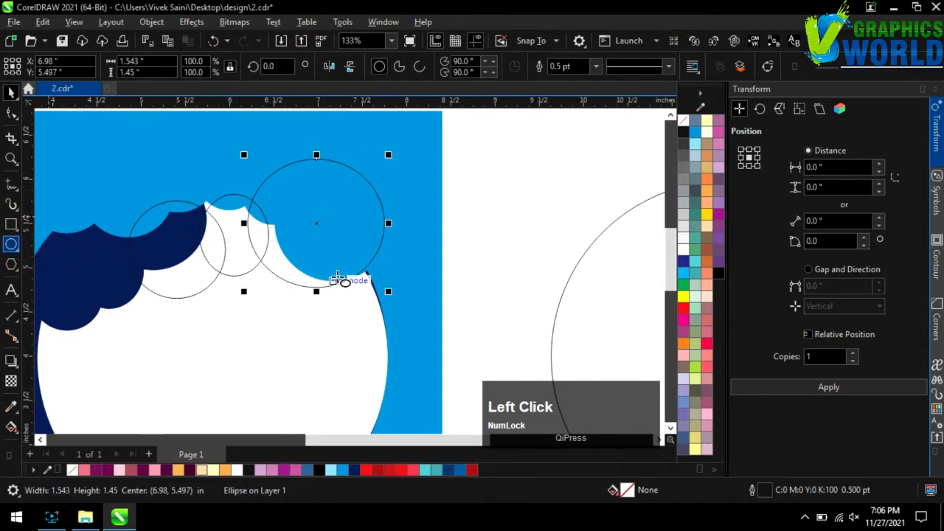
drag(315, 235, 408, 320)
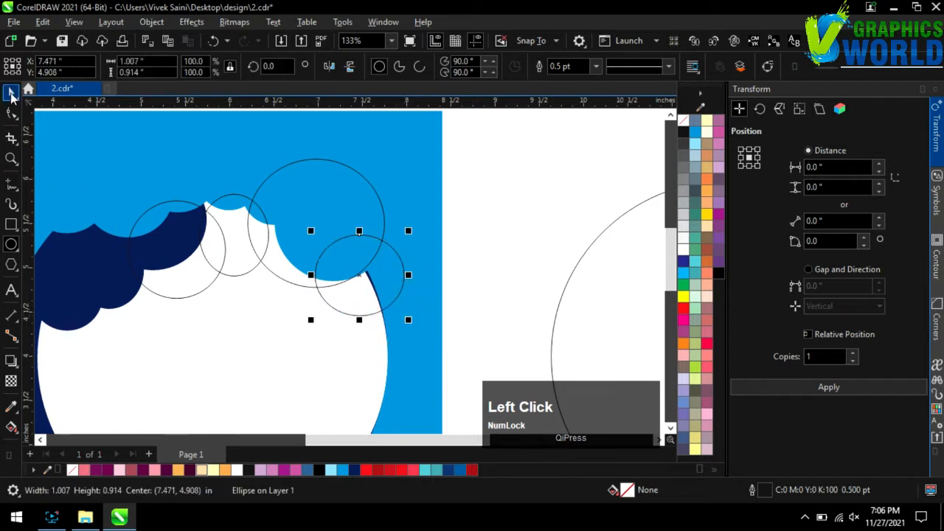
- Select the four overlapping ellipses along the opening's upper-right edge and weld them into one cloud outline
click(494, 274)
drag(498, 348, 54, 227)
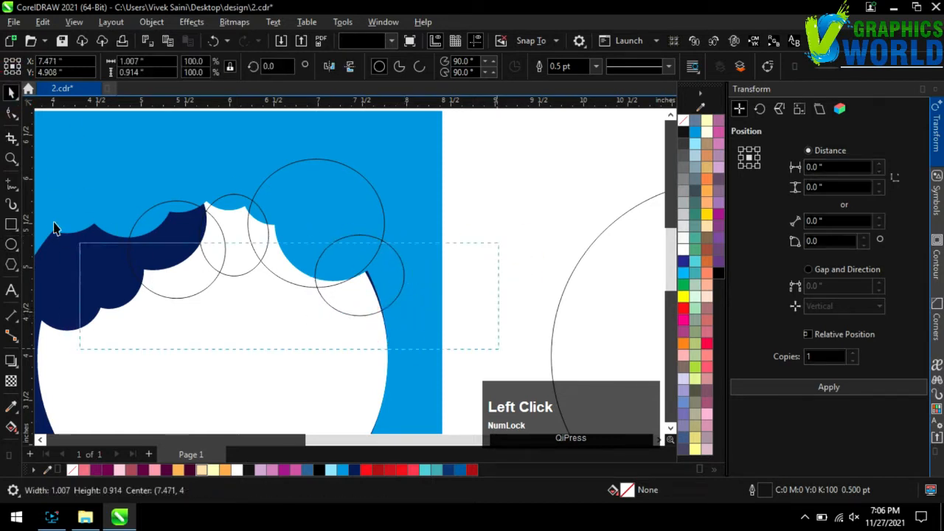
drag(116, 144, 120, 138)
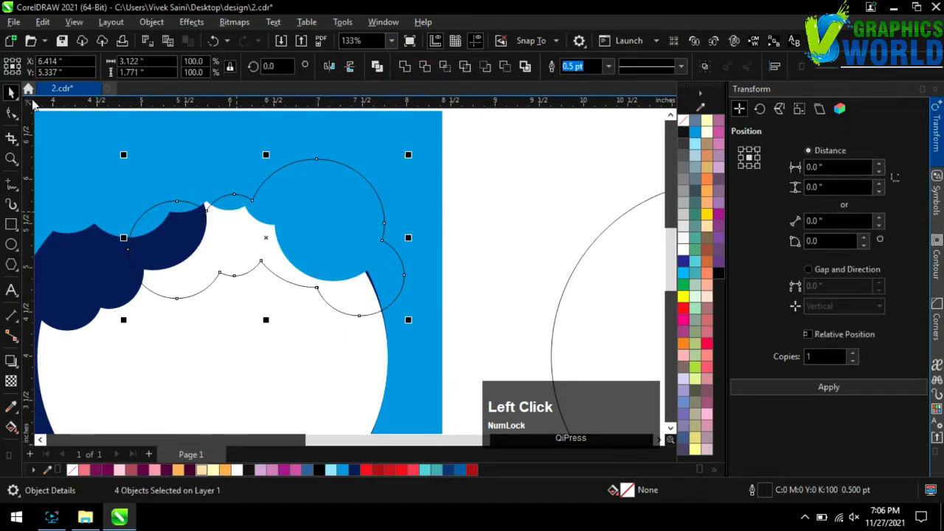
- Delete three nodes along the welded cloud's upper edge and pull its two upper-left nodes upward over the blue frame
click(11, 112)
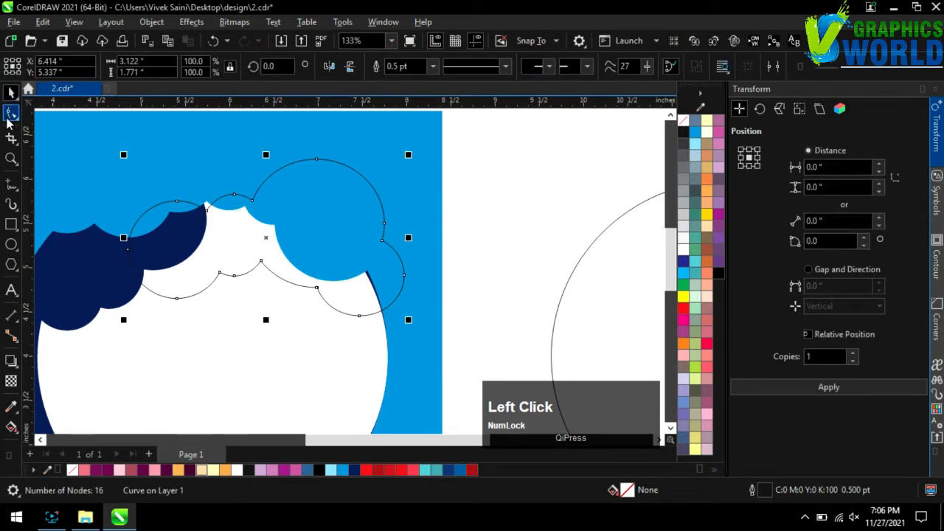
click(207, 209)
drag(216, 187, 218, 187)
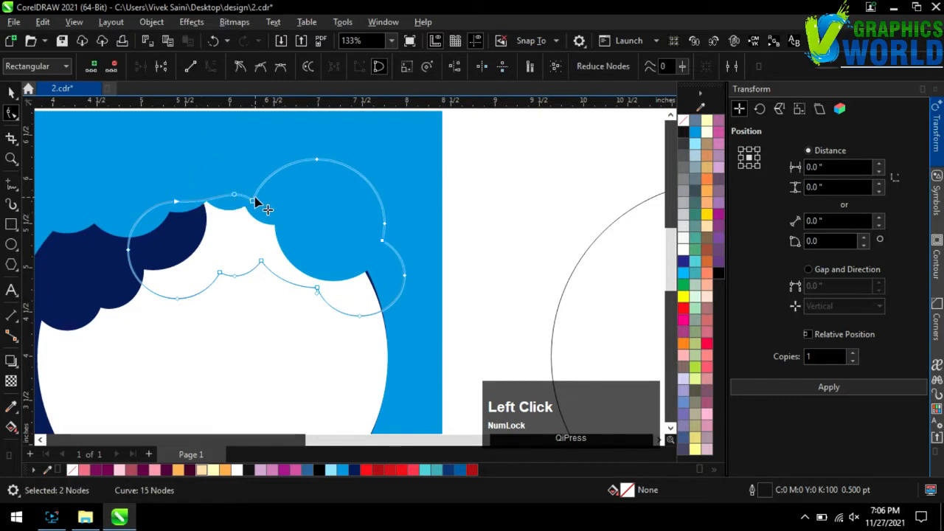
key(Delete)
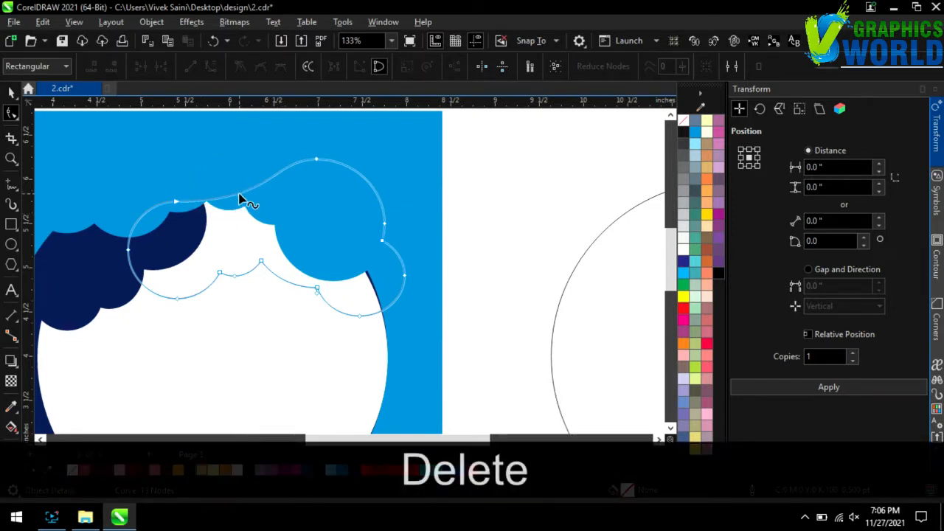
drag(239, 199, 222, 154)
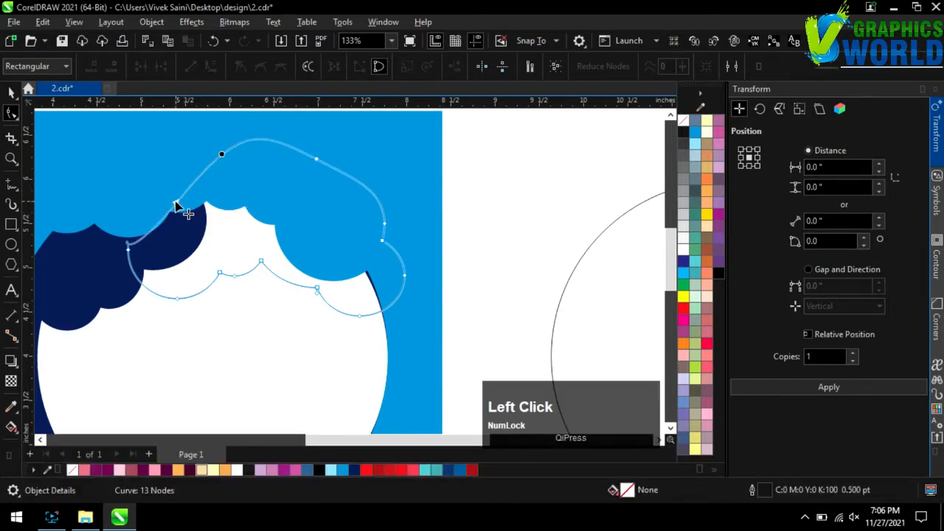
drag(176, 206, 164, 164)
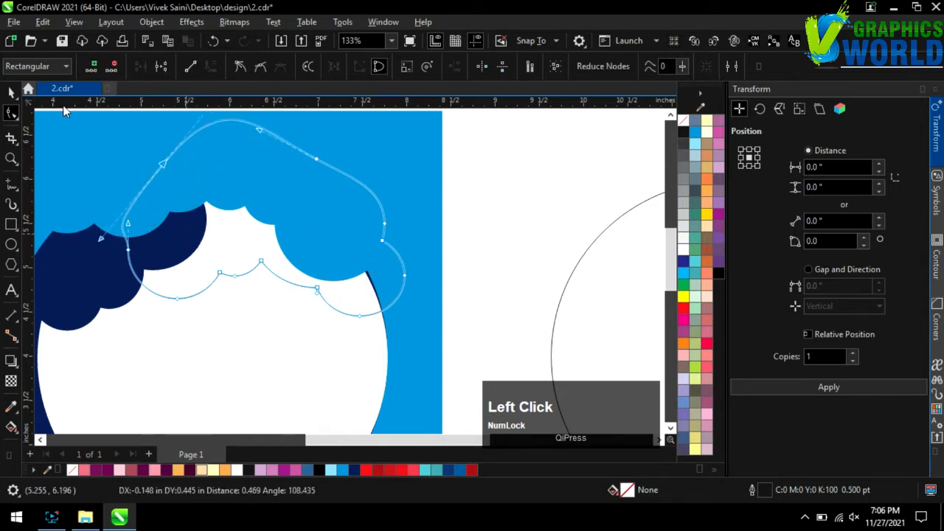
click(11, 91)
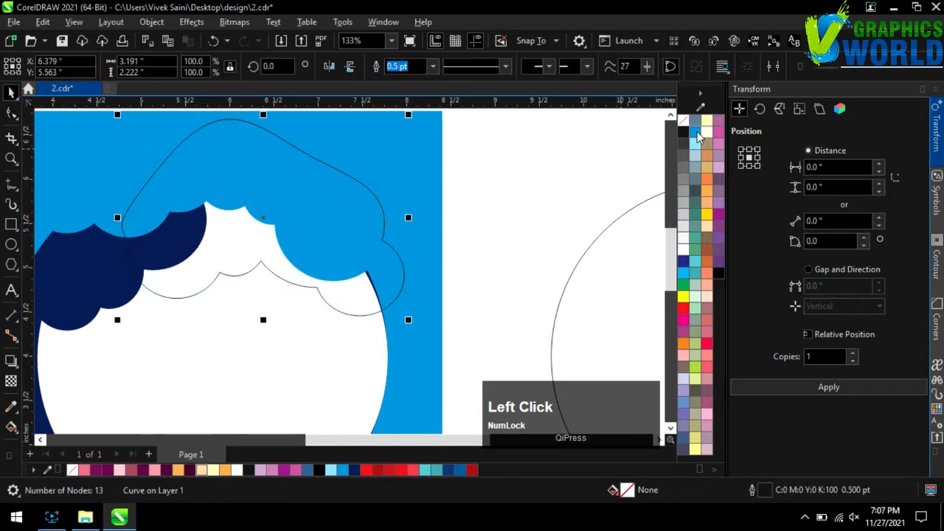
- Fill the new cloud shape with near-black navy (C89 M79 Y47 K73) and remove its outline
click(697, 135)
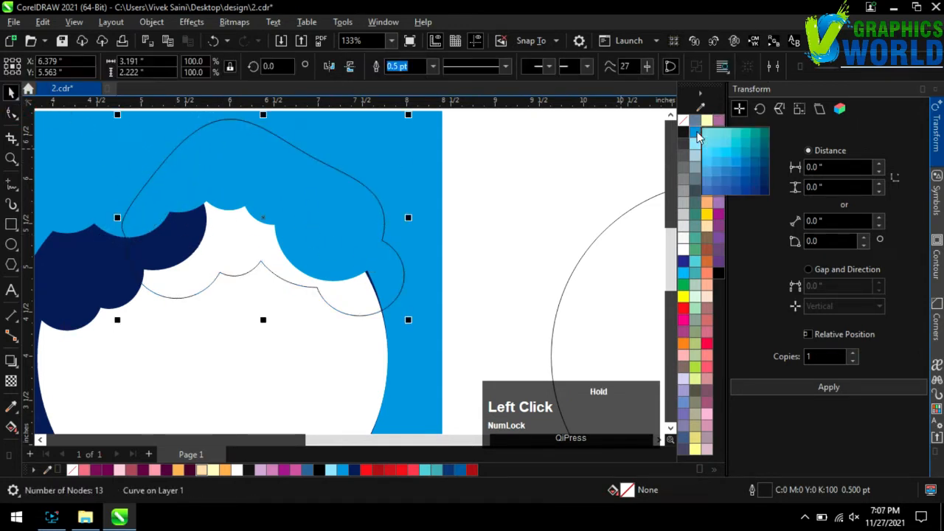
click(765, 195)
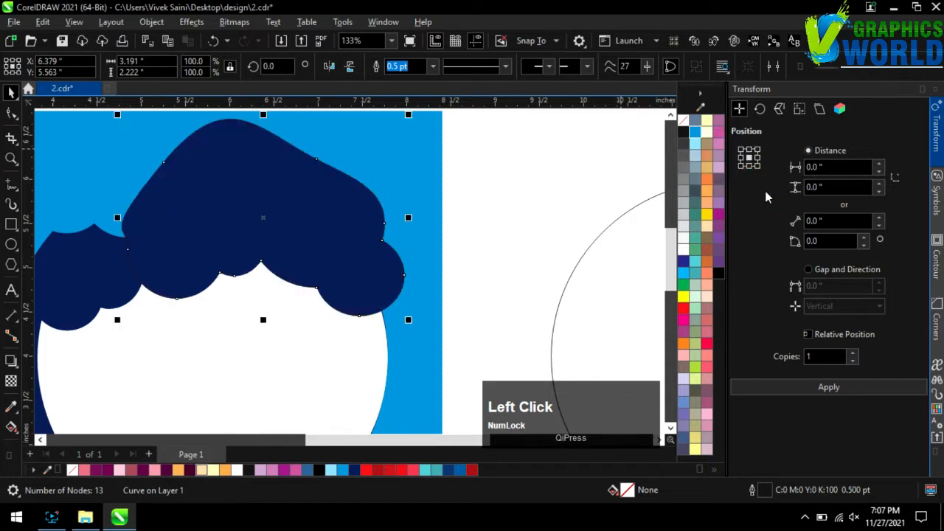
click(629, 493)
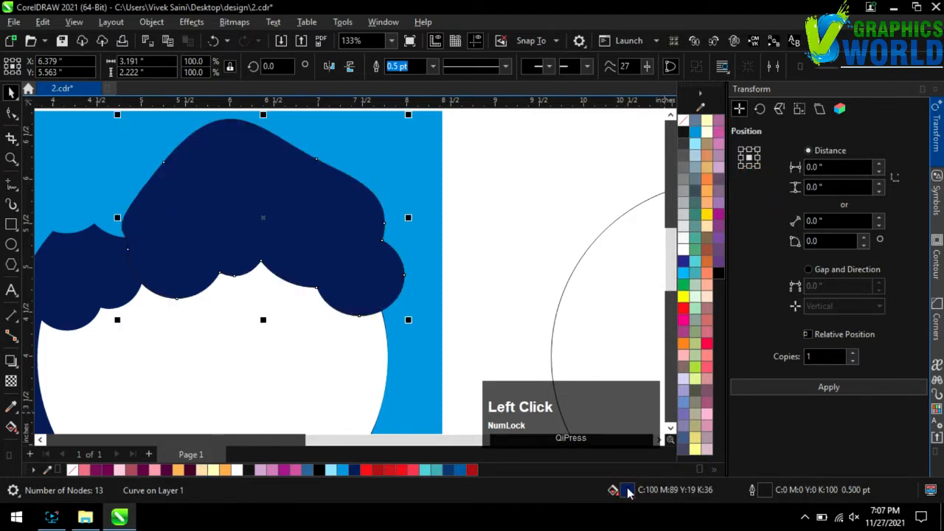
double_click(628, 493)
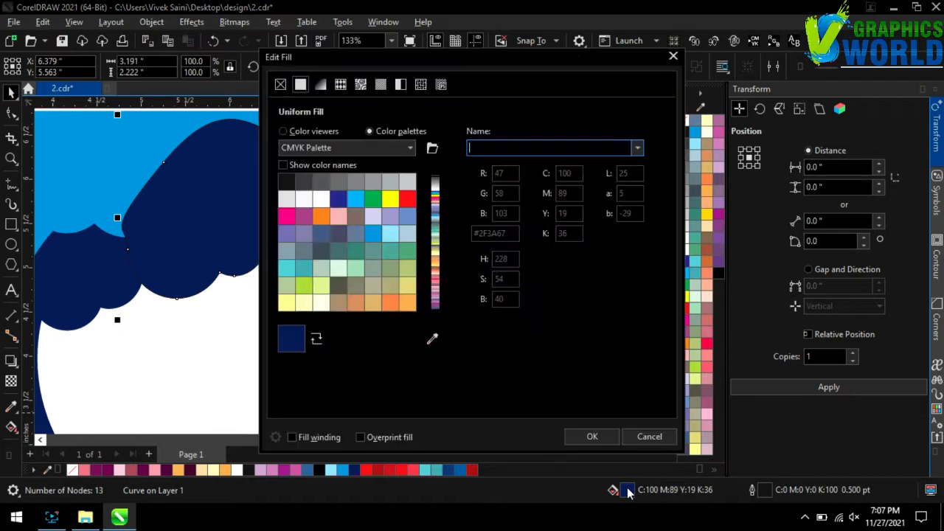
drag(425, 64, 607, 63)
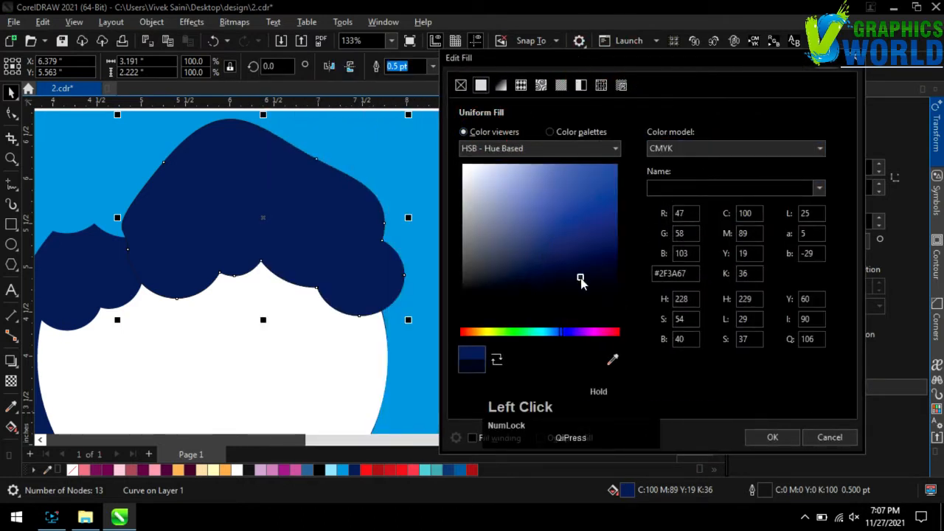
click(581, 280)
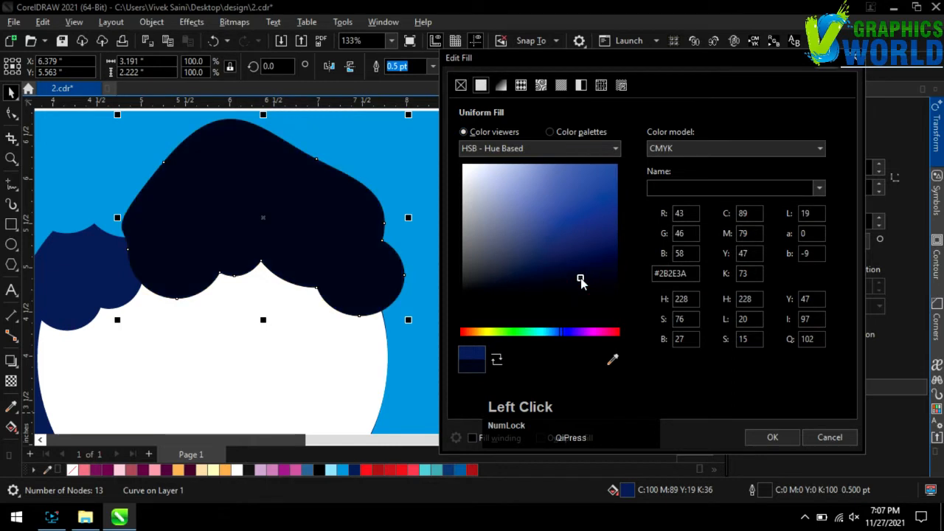
click(771, 437)
right_click(682, 126)
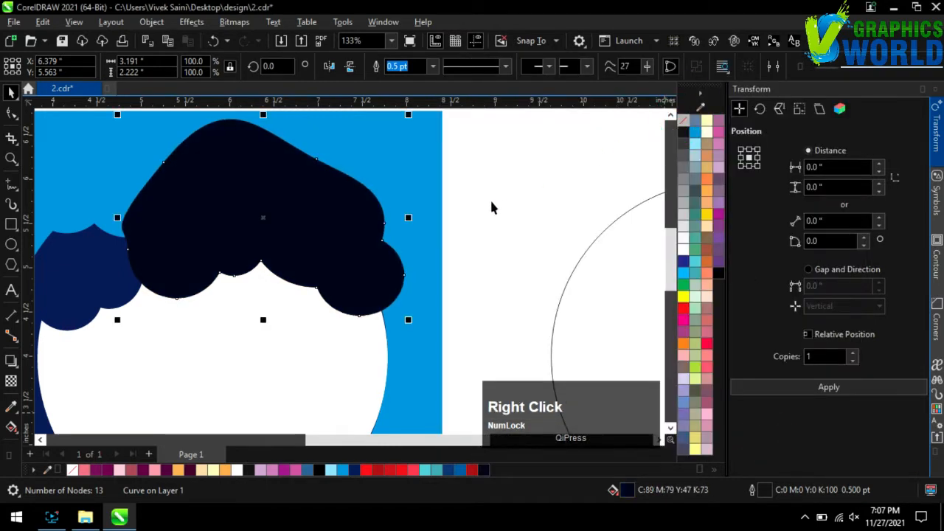
- Send the near-black cloud to the back of the page, behind both blue frames
scroll(490, 198, down, 3)
click(151, 22)
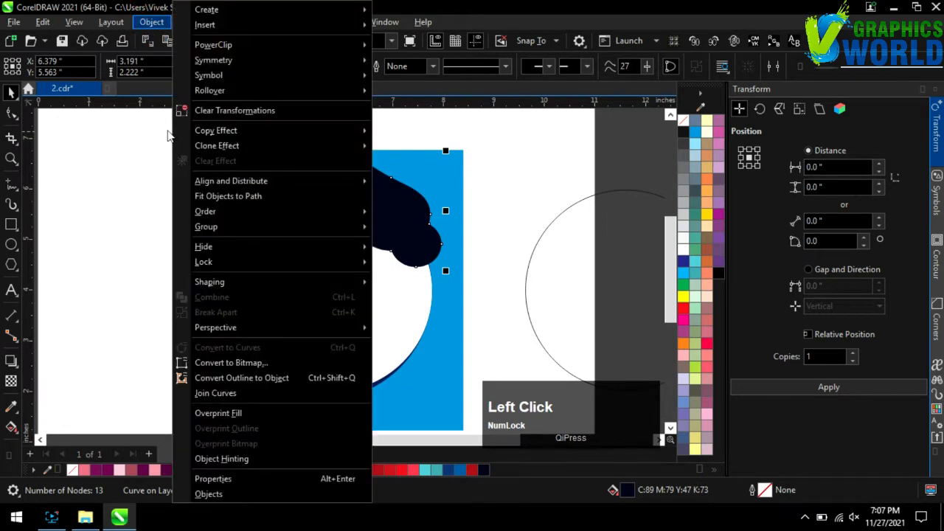
mouse_move(251, 213)
click(414, 230)
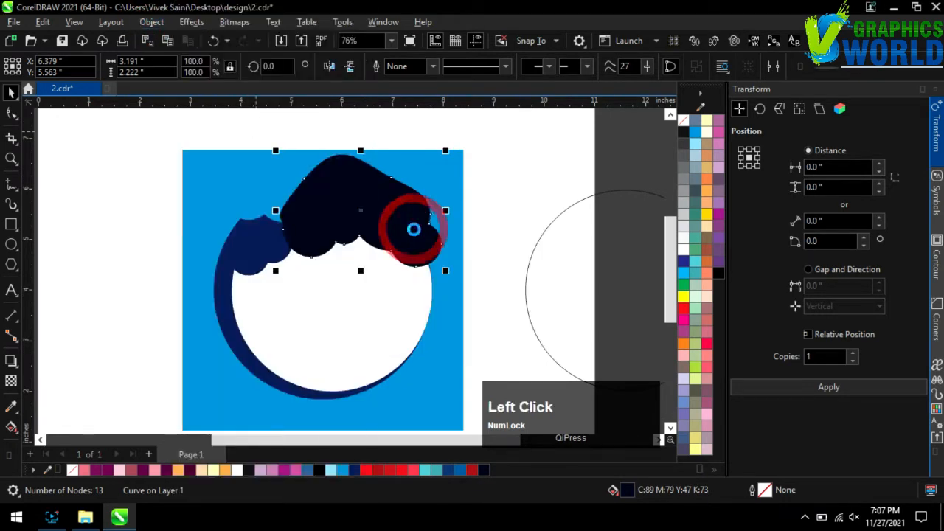
click(343, 240)
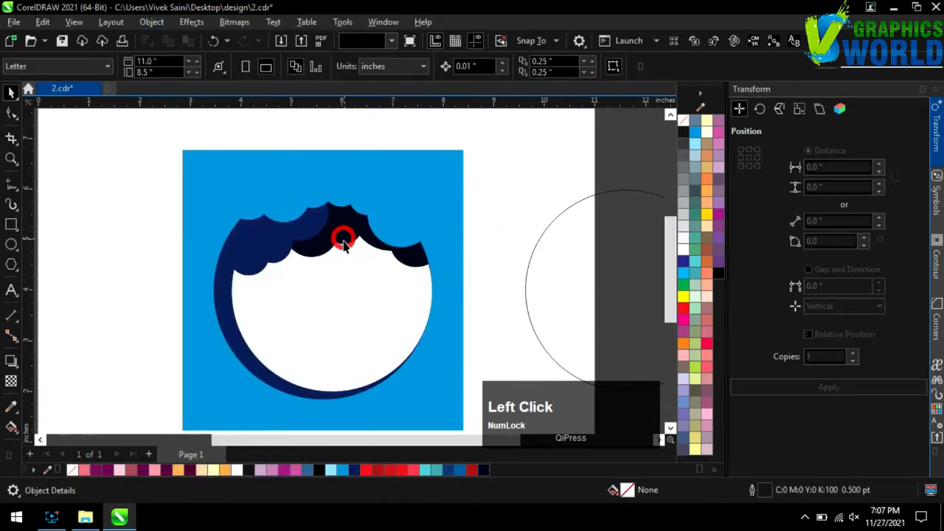
click(344, 243)
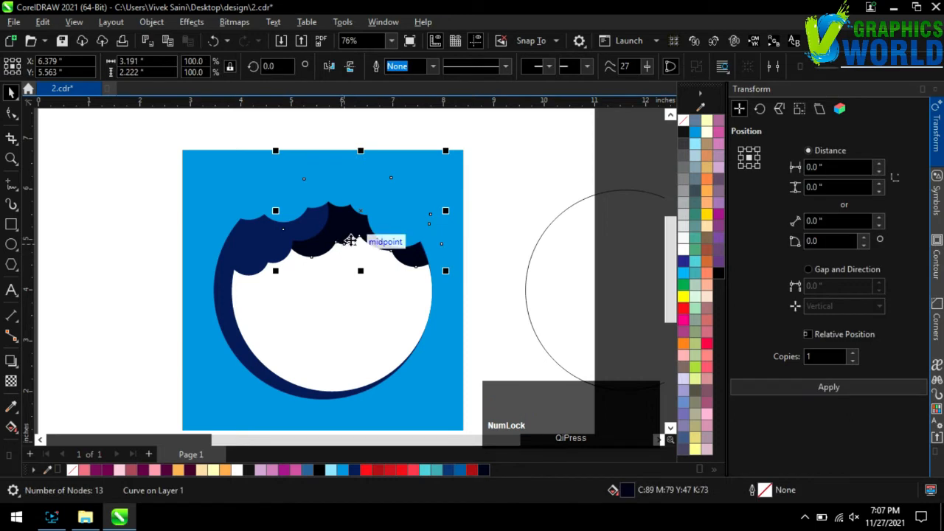
drag(352, 240, 351, 244)
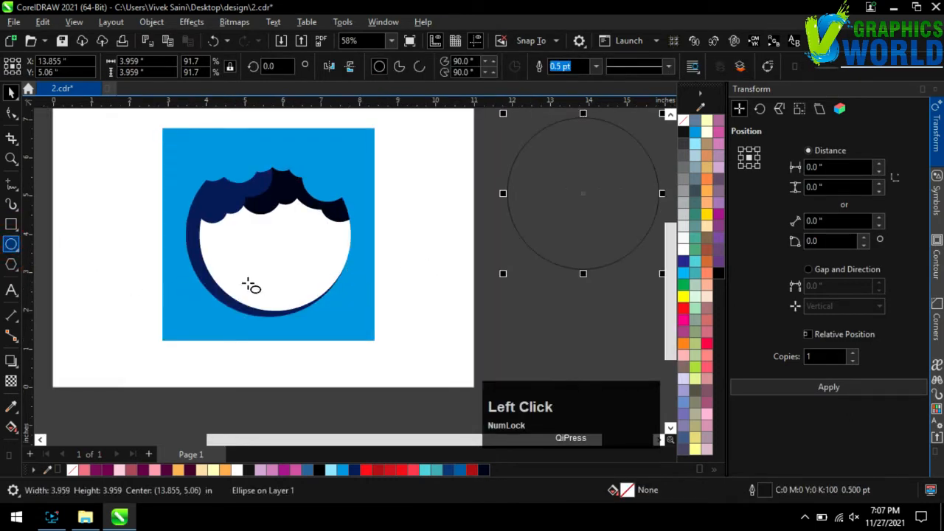
- Draw a wide ellipse about 5.33 by 4.06 inches overlapping the lower part of the round opening
mouse_move(171, 269)
mouse_down()
mouse_move(369, 390)
mouse_move(374, 423)
mouse_up()
key(space)
scroll(298, 285, up, 1)
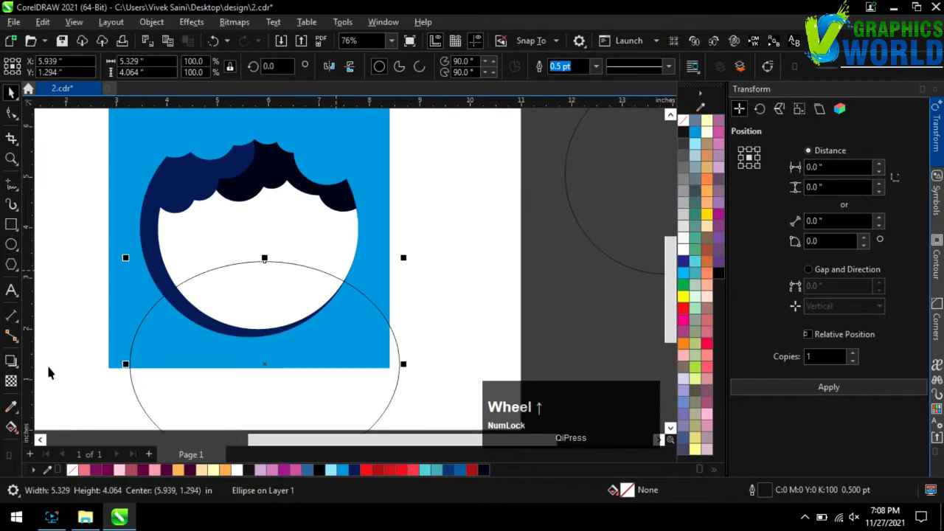
- Smart-fill the area where the ellipse overlaps the white opening with blue #336699, then delete the ellipse
drag(12, 426, 63, 443)
click(244, 301)
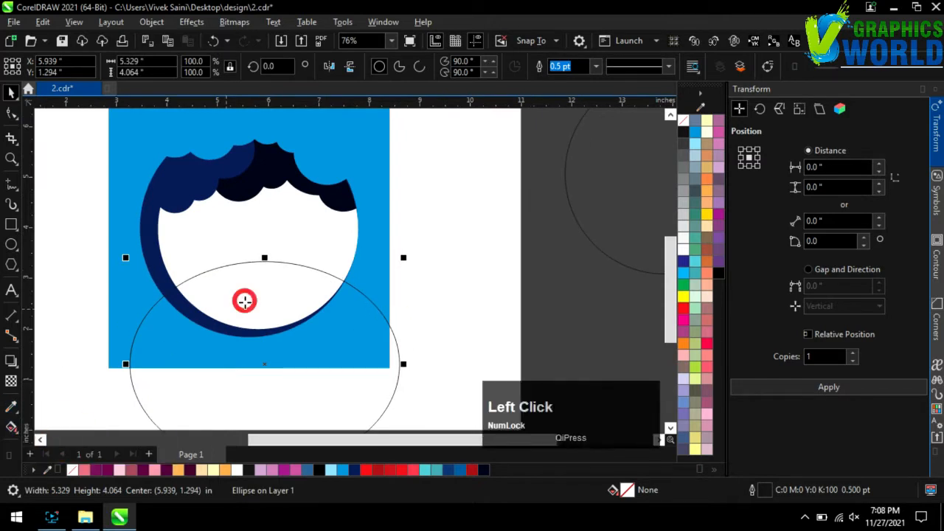
key(space)
click(580, 310)
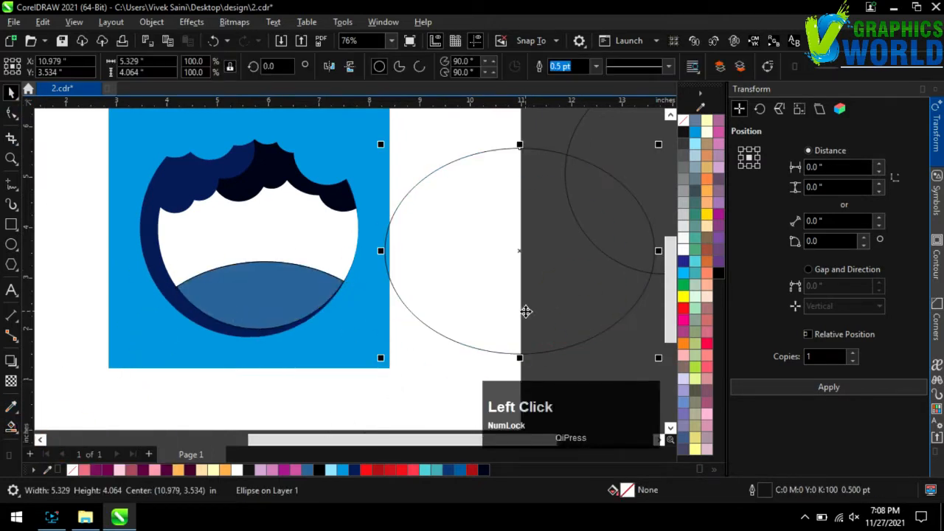
key(Delete)
- Remove the outline from the blue hill shape at the bottom of the opening
scroll(269, 285, up, 1)
click(269, 286)
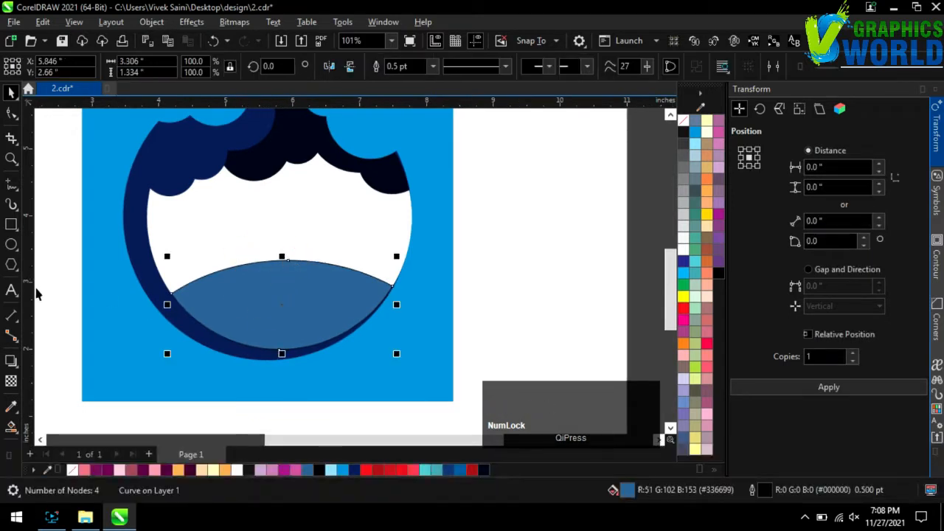
click(258, 280)
- Draw a square about 2.35 inches wide beside the blue frame and rotate it 45 degrees
scroll(86, 333, down, 2)
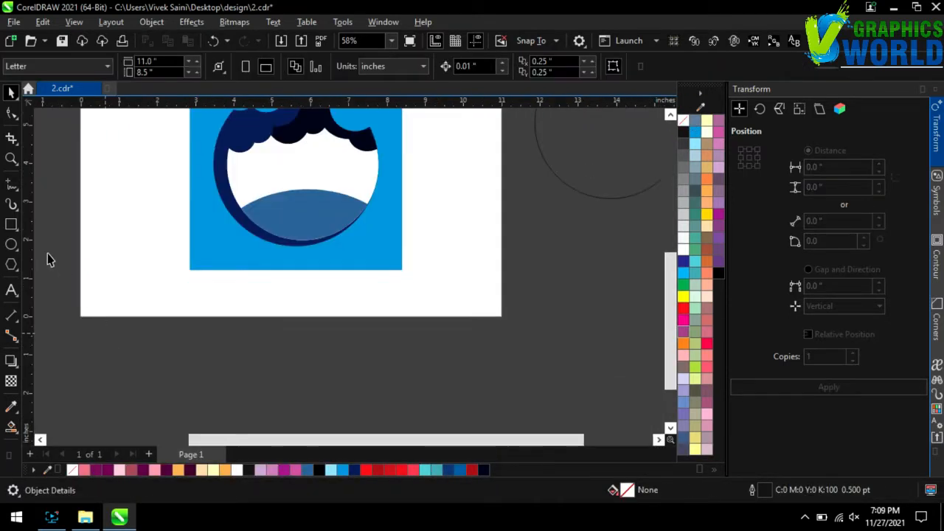
click(11, 225)
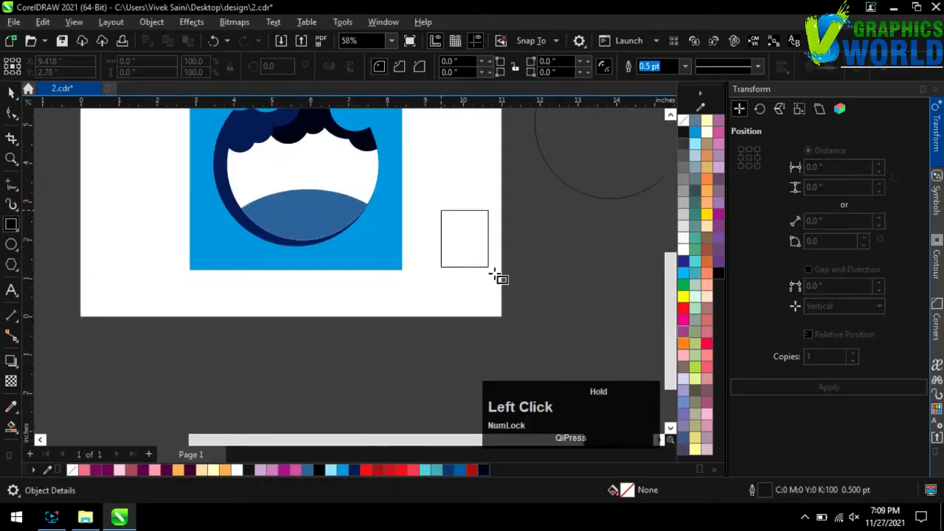
drag(498, 277, 531, 302)
key(ctrl)
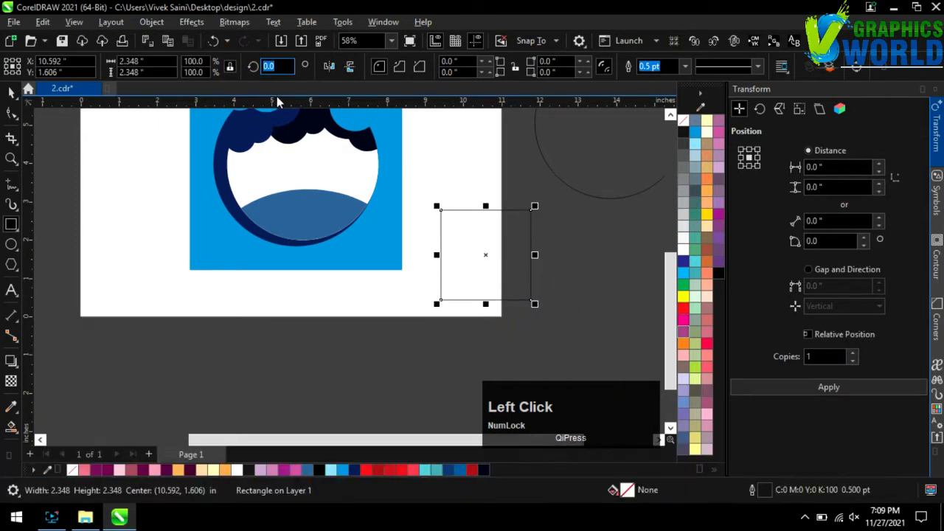
text(45)
key(Return)
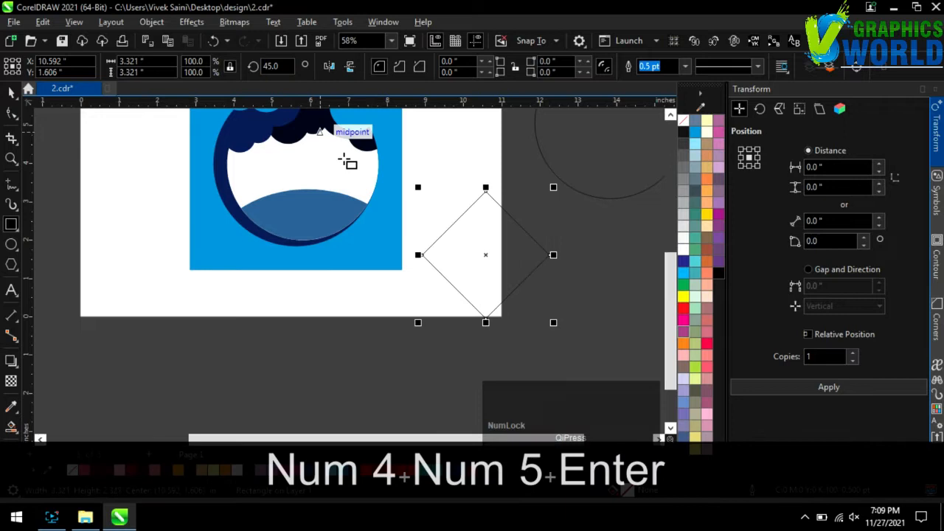
- Convert the rotated square to curves and delete its bottom node to make a triangle
click(11, 113)
key(ctrl+q)
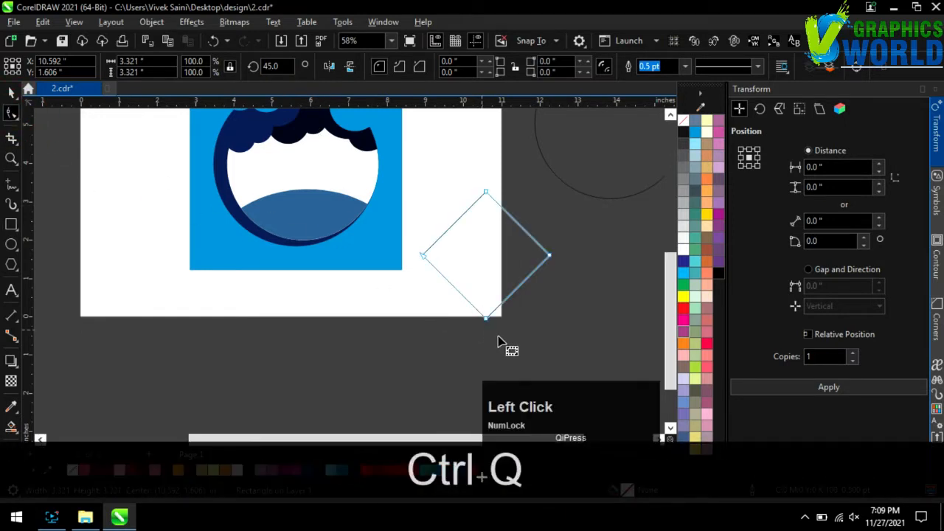
double_click(487, 319)
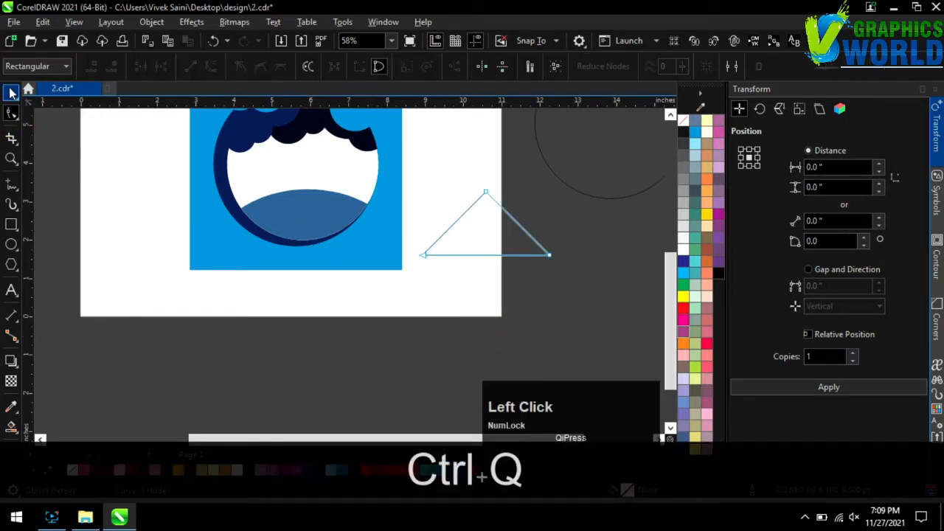
click(12, 91)
- Add an enlarged copy of the triangle slightly below the original, centred on the same vertical axis
drag(554, 224, 519, 325)
scroll(481, 240, up, 2)
click(814, 388)
- Repeat the enlarging duplication downward ten times to build a tree-shaped stack of twelve triangles
scroll(377, 193, down, 2)
key(ctrl+d)
key(ctrl+d)
key(ctrl+d)
key(ctrl+d)
key(ctrl+d)
key(ctrl+d)
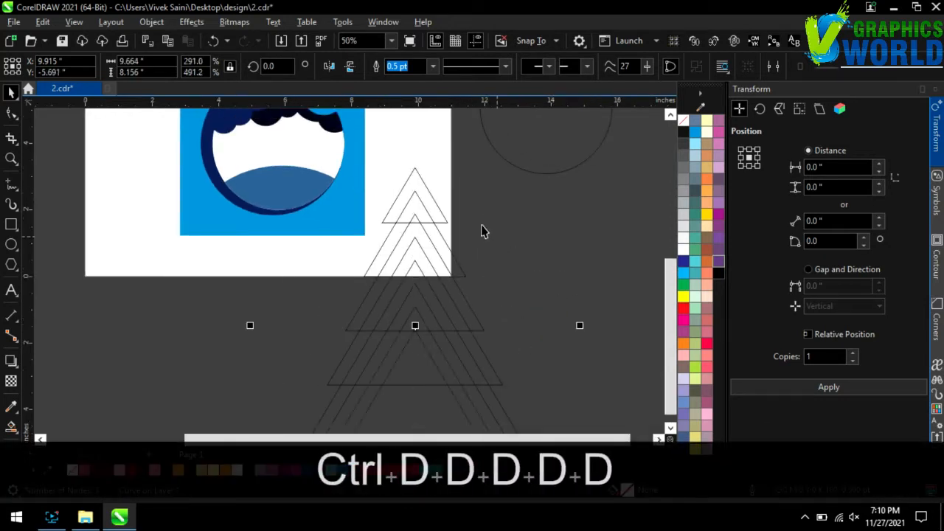
scroll(428, 186, down, 5)
key(ctrl+d)
key(ctrl+d)
key(ctrl+d)
key(ctrl+d)
click(540, 417)
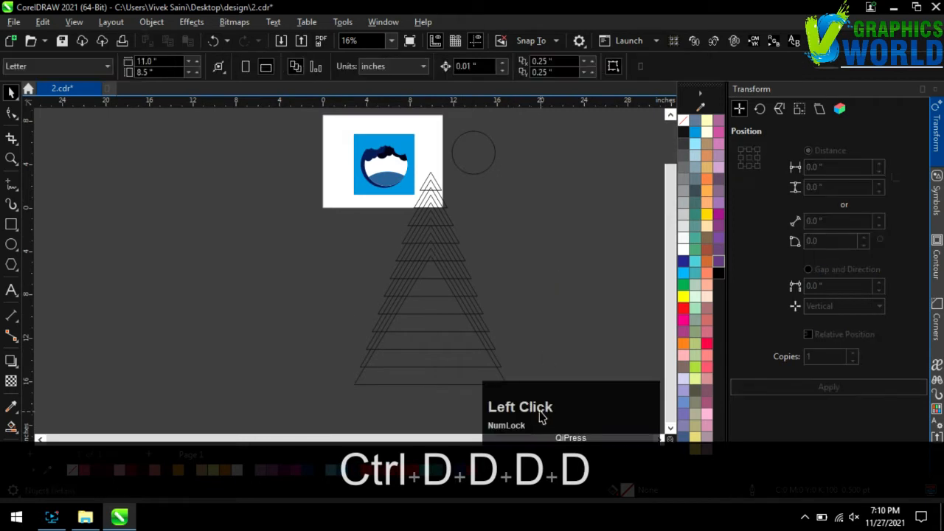
- Select all twelve triangles, move them aside from the page, and weld them into a single tree shape
drag(378, 213, 342, 173)
drag(427, 244, 470, 242)
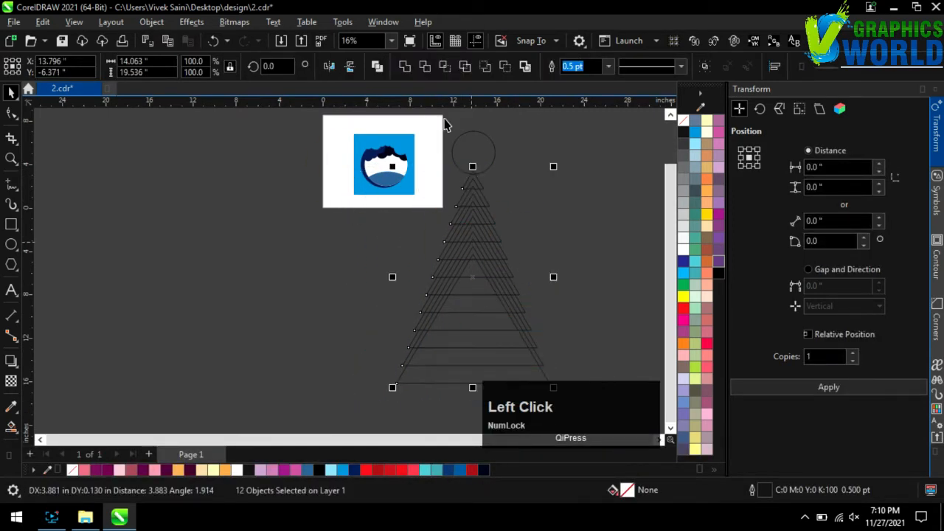
click(408, 68)
- Shrink the welded tree to about 0.37 by 0.89 inches and place it over the blue frame's lower-left corner
drag(554, 166, 432, 339)
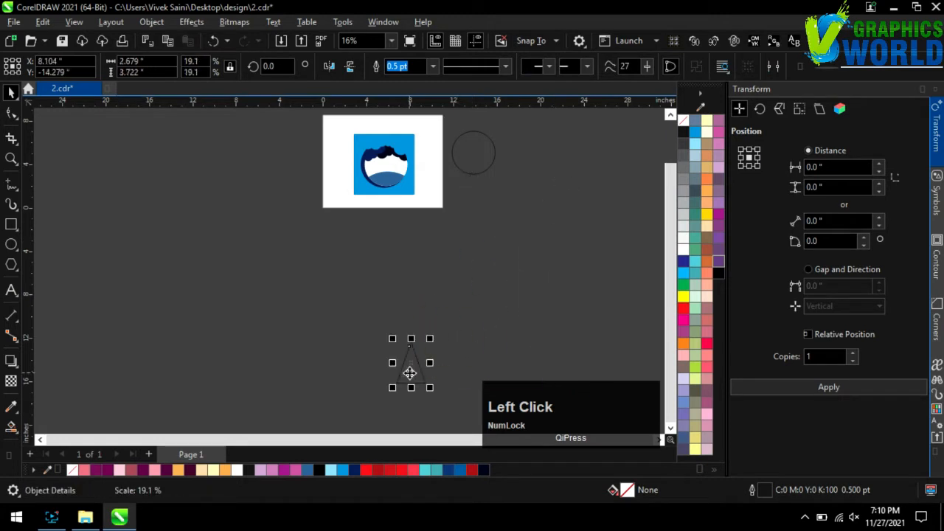
drag(411, 371, 378, 207)
scroll(394, 189, up, 4)
drag(389, 371, 310, 283)
scroll(310, 282, down, 1)
drag(311, 233, 259, 251)
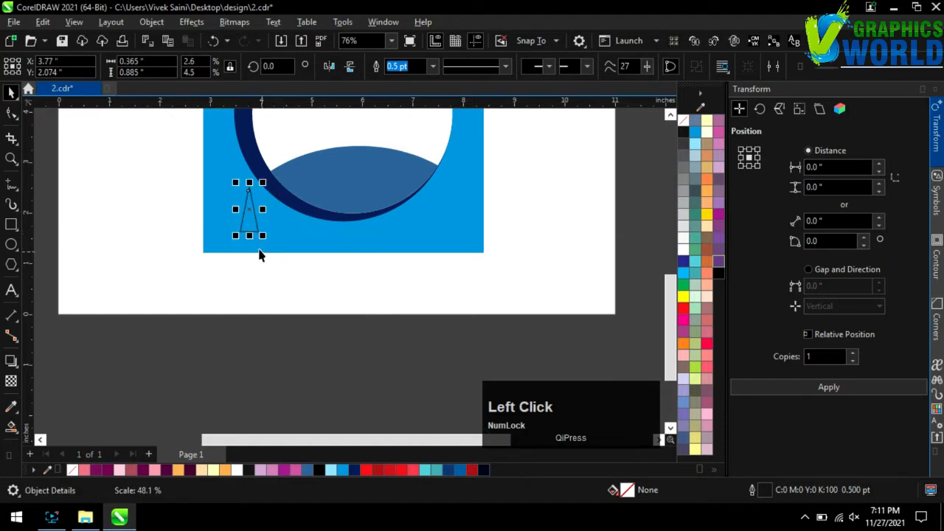
- Move the outlined tree onto the hill's left slope and place a copy of it a little further right
drag(282, 175, 283, 176)
scroll(259, 268, down, 1)
scroll(301, 243, up, 2)
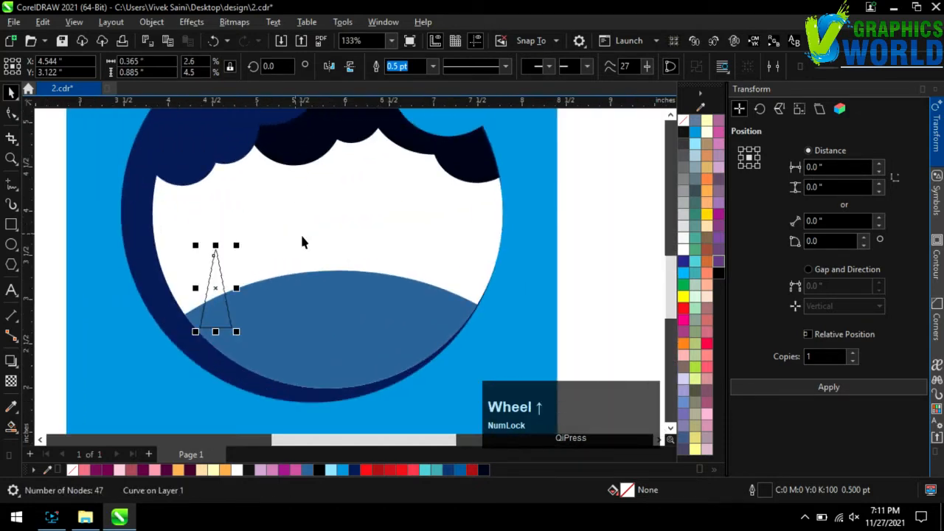
scroll(301, 243, down, 1)
drag(228, 300, 279, 296)
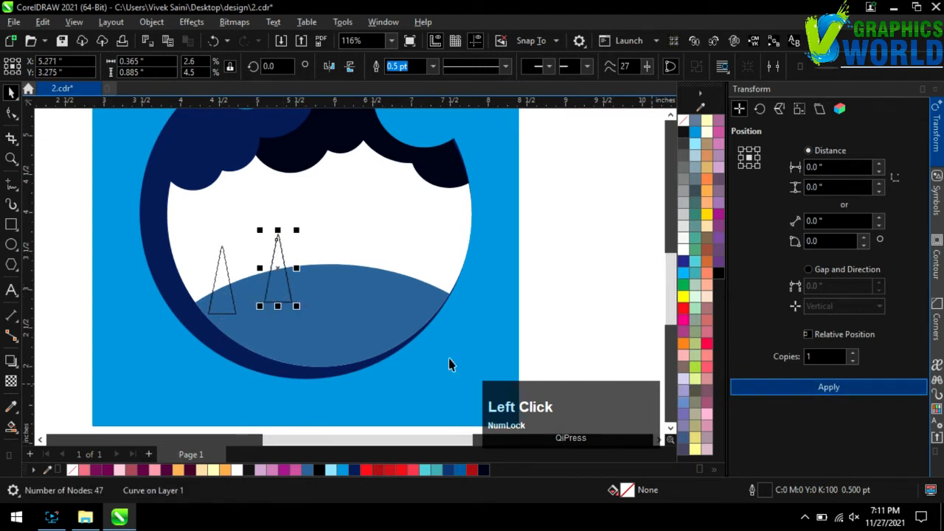
- Place five more copies of the tree at varied heights along the ridge as far as the hill's right slope
drag(298, 281, 421, 296)
click(752, 386)
click(751, 386)
click(743, 386)
click(558, 314)
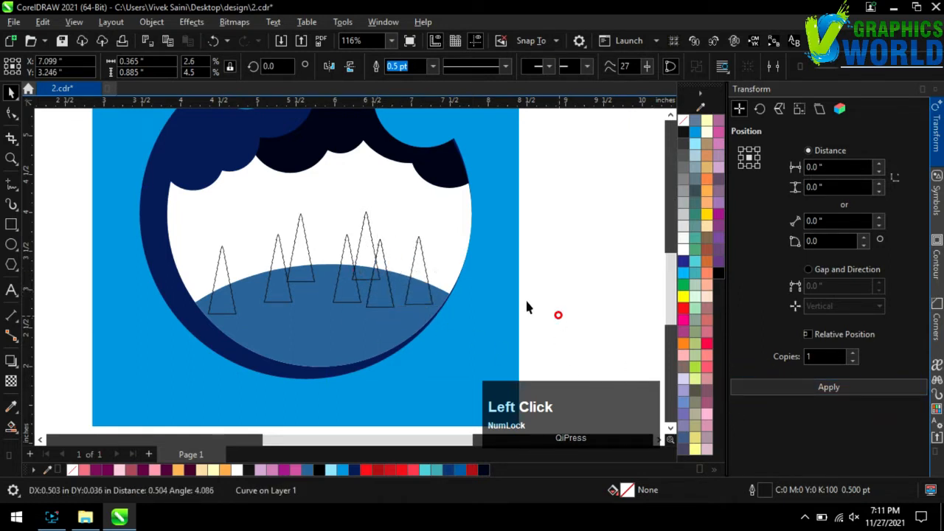
- Set a spare copy of the rightmost tree beside the blue frame and weld the seven hill trees to the hill
scroll(520, 313, down, 3)
scroll(435, 293, up, 2)
click(355, 243)
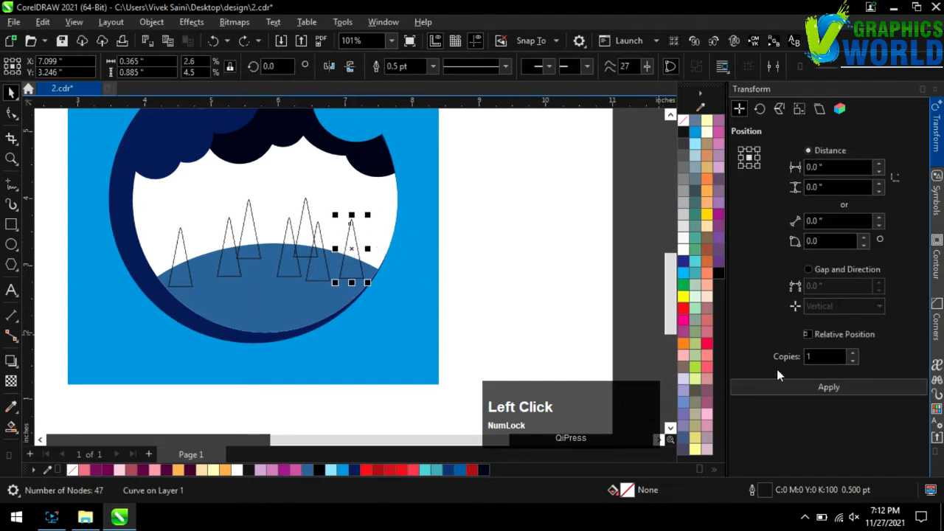
click(777, 385)
drag(350, 258, 532, 253)
drag(500, 352, 121, 179)
click(403, 66)
scroll(358, 257, down, 1)
click(507, 295)
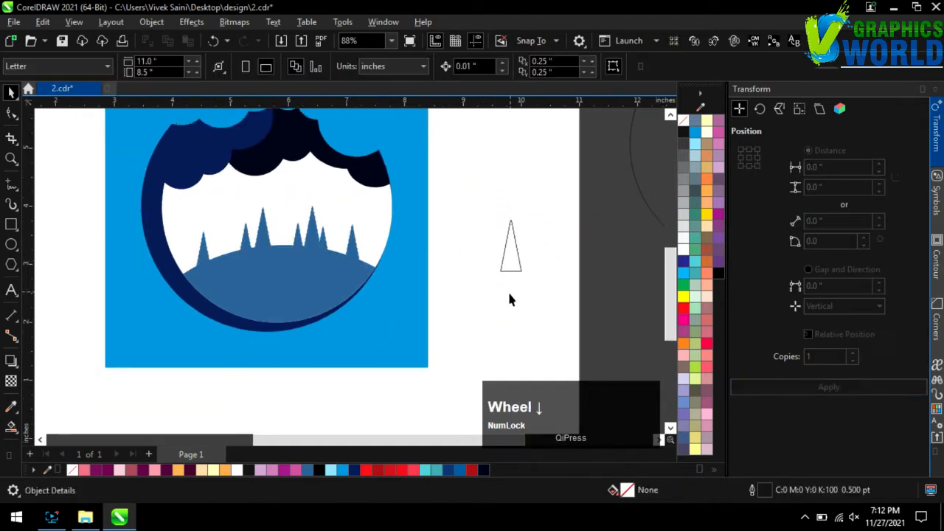
- Place two copies of the spare tree, 0.511 by 0.885 inches in white without outline, along the hill's lower edge
drag(509, 258, 324, 316)
scroll(236, 326, up, 2)
click(776, 391)
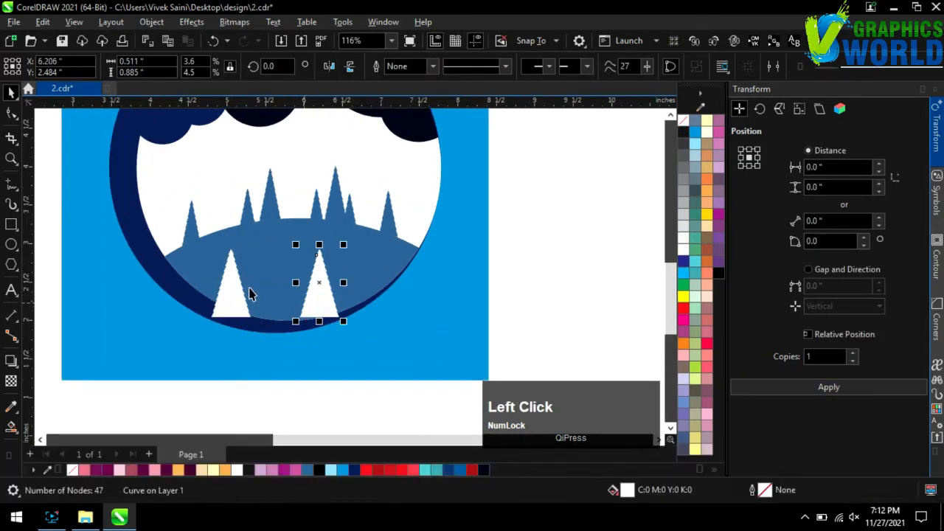
drag(244, 299, 334, 296)
scroll(119, 325, down, 2)
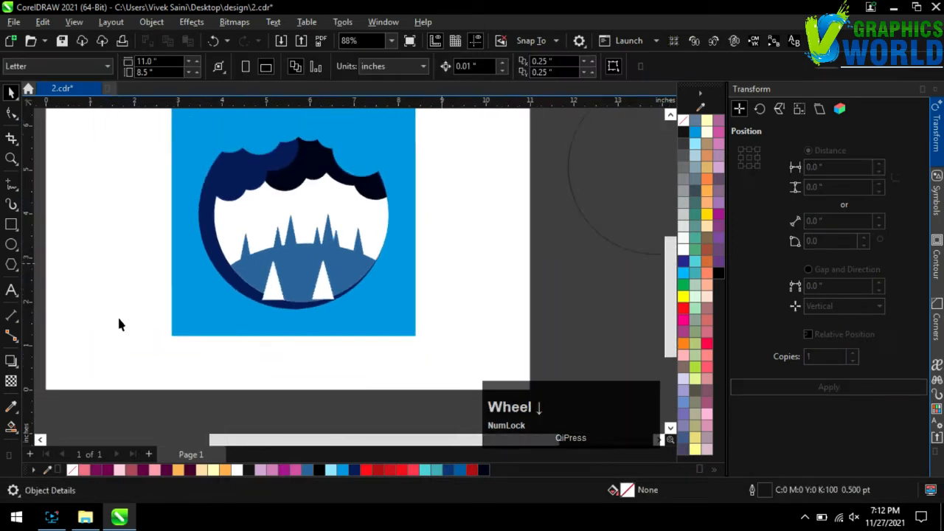
- Draw a square about 1.63 inches wide on the blank page area beside the frame and rotate it 45 degrees
scroll(428, 246, up, 1)
drag(447, 255, 544, 351)
click(276, 66)
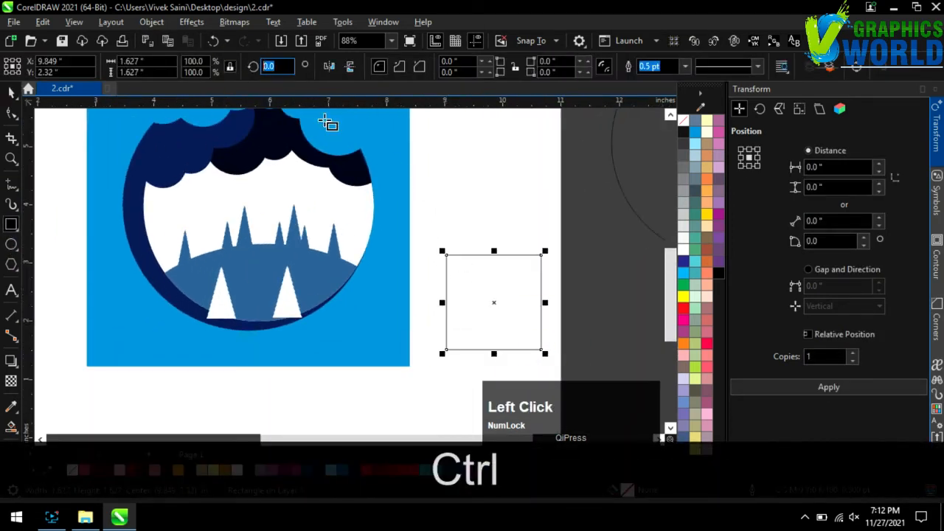
text(45)
key(Return)
- Round all corners of the rotated square and narrow it to a diamond about 1.83 by 2.2 inches
click(10, 113)
scroll(527, 294, up, 3)
drag(478, 206, 493, 215)
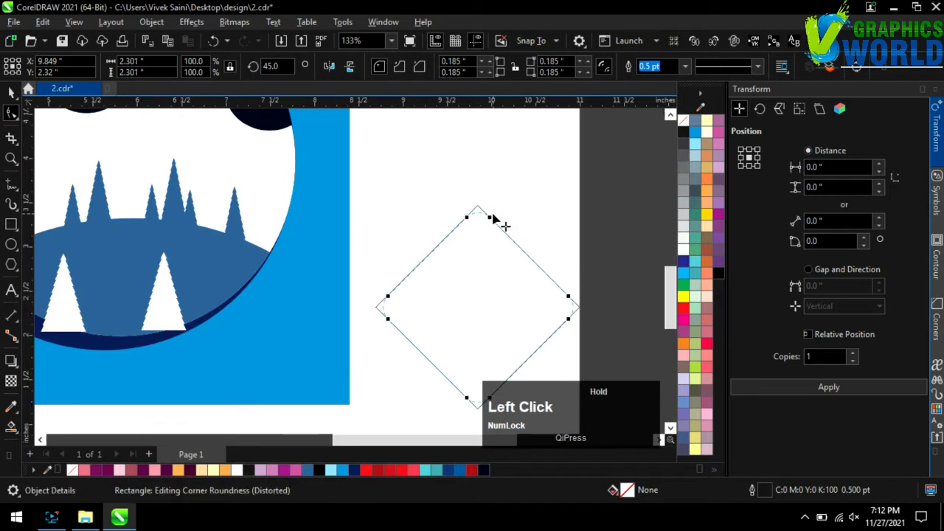
scroll(278, 180, down, 2)
key(space)
drag(509, 277, 483, 276)
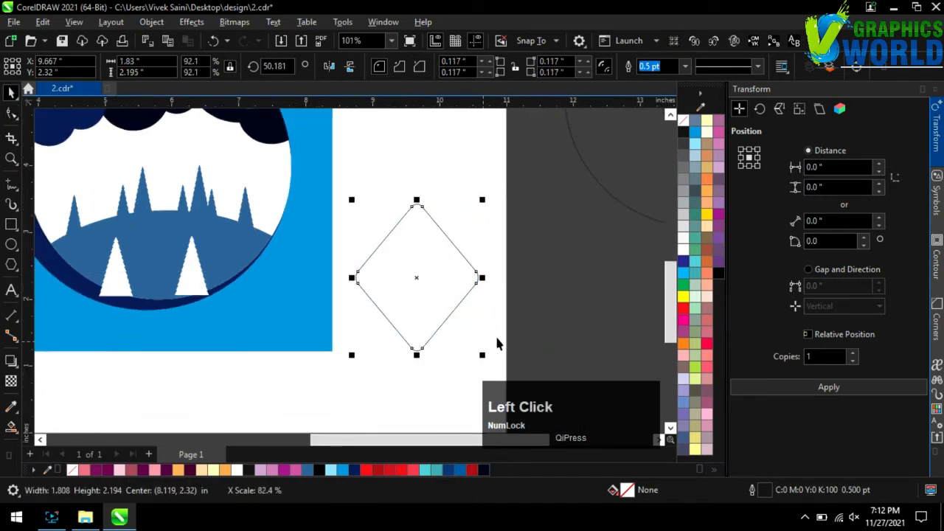
- Convert the diamond to curves and raise its bottom nodes to just under the peak, forming a chevron roof
key(space)
key(ctrl+q)
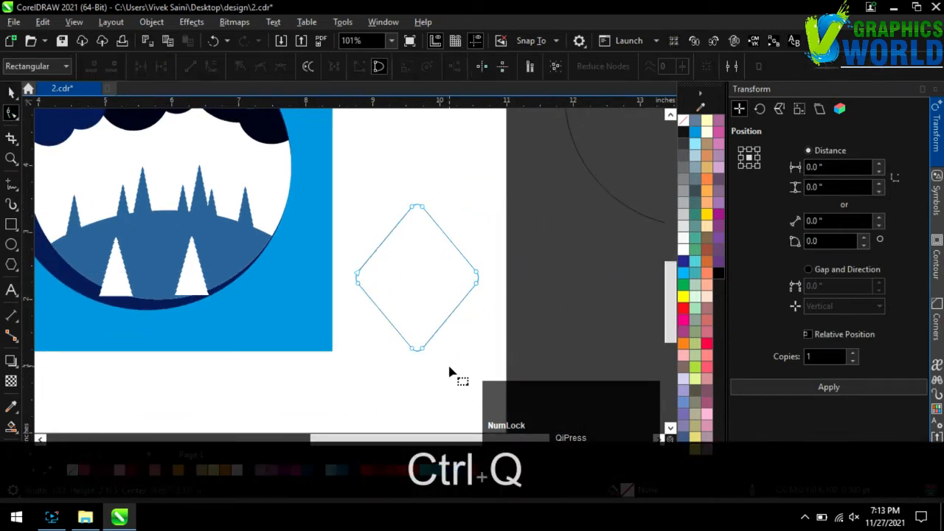
drag(425, 352, 421, 225)
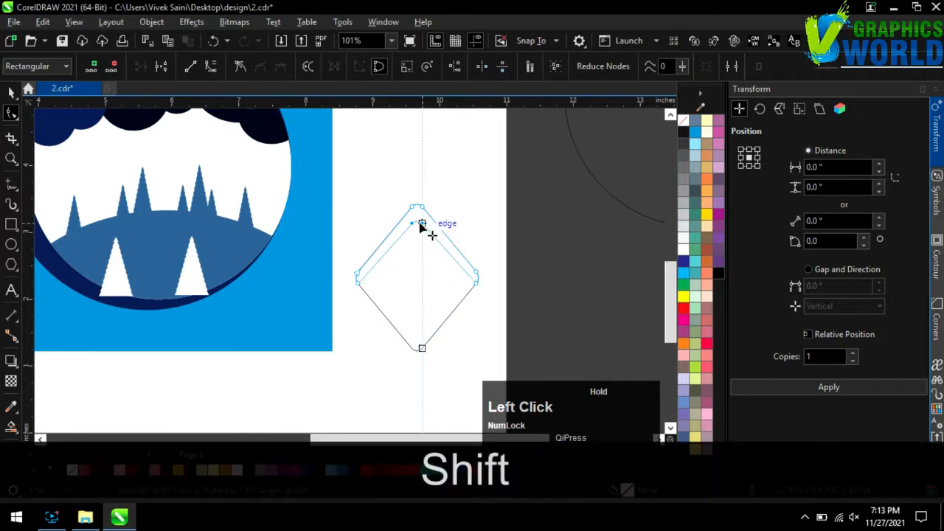
click(10, 93)
scroll(470, 272, up, 4)
click(375, 270)
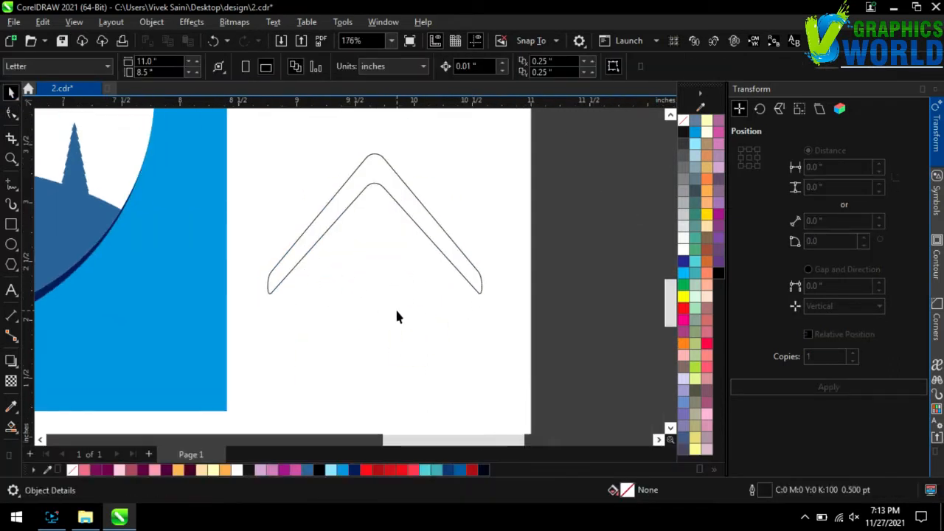
- Draw a pentagon for the house body, narrow it, and position it under the chevron roof
click(11, 224)
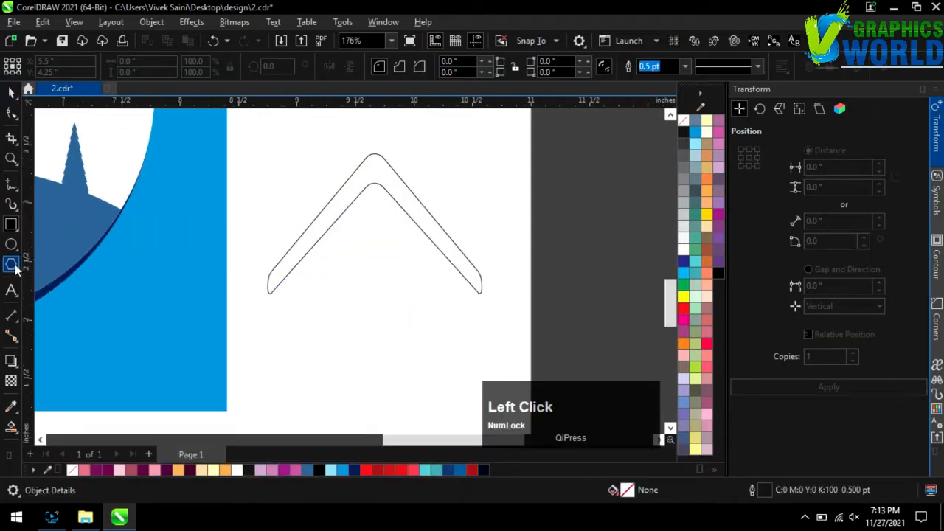
click(12, 265)
mouse_move(301, 250)
mouse_down()
mouse_move(373, 362)
mouse_move(362, 348)
mouse_up()
click(11, 94)
drag(409, 250, 360, 250)
drag(302, 317, 386, 390)
scroll(392, 247, down, 3)
- Enlarge the roof to about 2.09 by 1.37 inches and nudge it down onto the pentagon
drag(437, 291, 478, 295)
click(507, 276)
scroll(483, 352, up, 1)
click(439, 251)
key(Down)
key(Down)
key(Down)
key(Down)
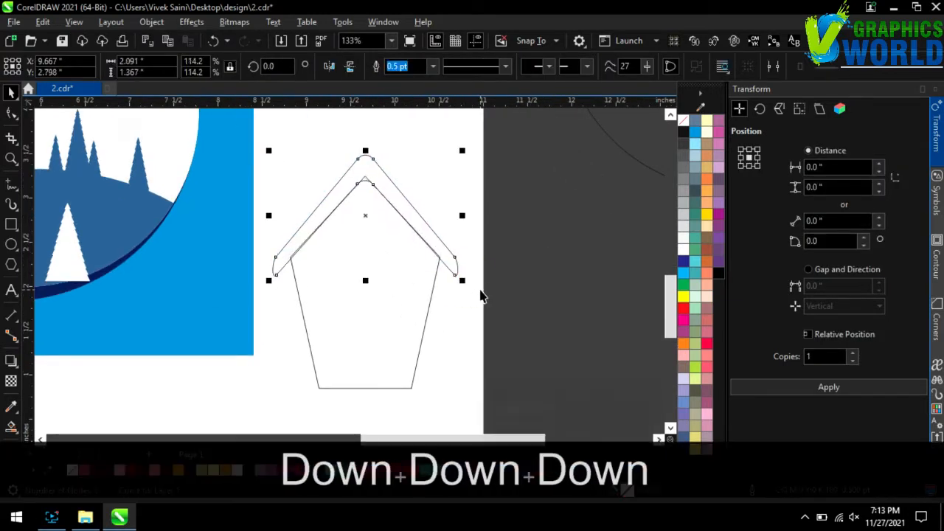
click(480, 327)
scroll(284, 365, down, 1)
scroll(406, 204, up, 2)
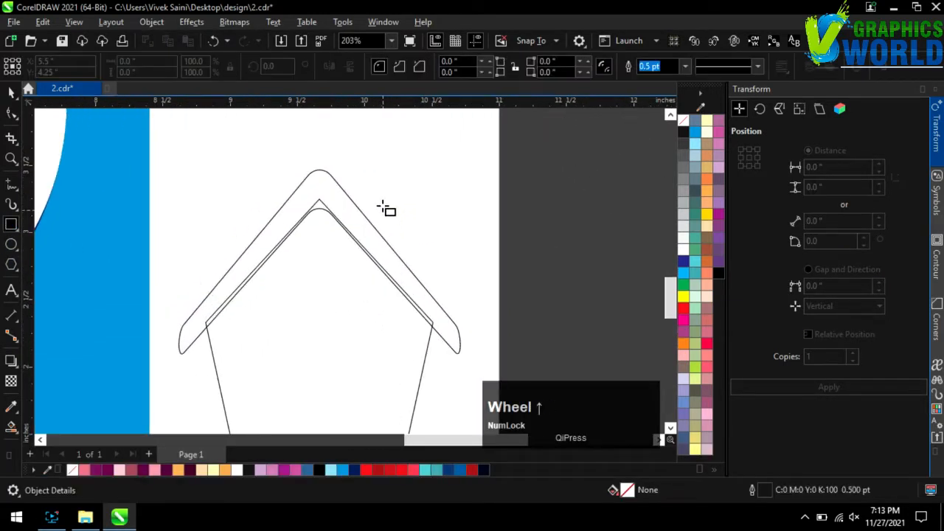
- Add a narrow capped chimney to the roof's right slope and weld it, the roof and the body into one house shape
mouse_move(375, 182)
mouse_down()
mouse_move(399, 265)
mouse_move(408, 200)
mouse_move(445, 206)
mouse_up()
scroll(379, 177, up, 3)
click(11, 91)
scroll(358, 153, down, 5)
drag(464, 355, 240, 133)
click(434, 230)
click(291, 302)
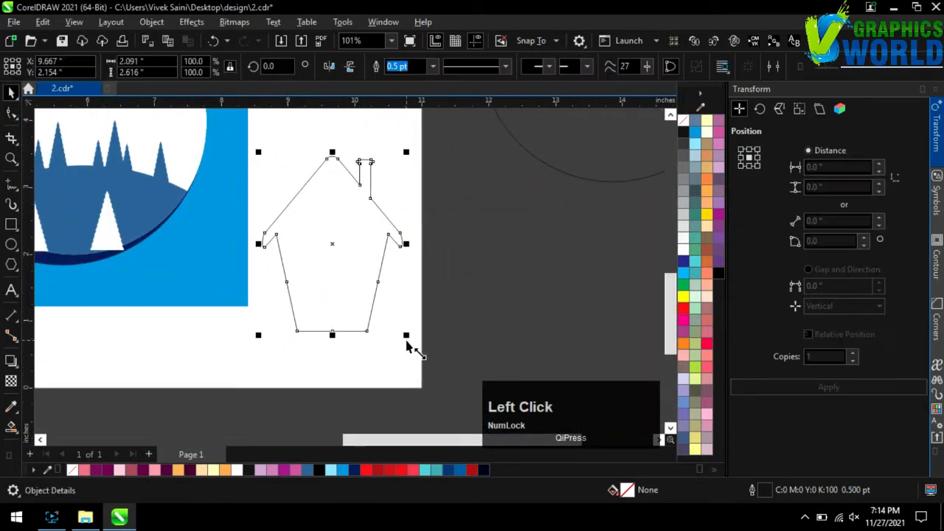
- Shrink the house to about 1.22 by 1.53 inches and move it slightly to the right
drag(406, 337, 343, 258)
drag(302, 206, 388, 226)
click(387, 231)
- Build a four-pane window from small squares below the house, group the panes, and resize the group
key(F6)
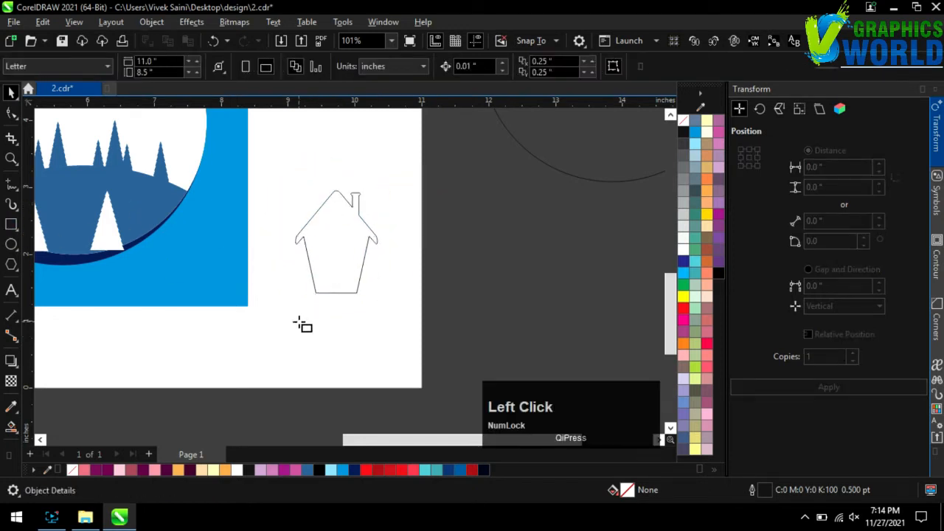
scroll(302, 323, up, 1)
drag(295, 323, 327, 354)
scroll(337, 336, up, 4)
drag(305, 317, 359, 373)
scroll(365, 273, down, 3)
key(ctrl+g)
drag(299, 277, 347, 321)
- Centre the window horizontally on the house, trim it out of the house shape, and delete the window group
drag(328, 310, 464, 229)
shift+click(369, 247)
key(c)
click(360, 199)
shift+click(366, 150)
click(425, 68)
key(Delete)
click(363, 204)
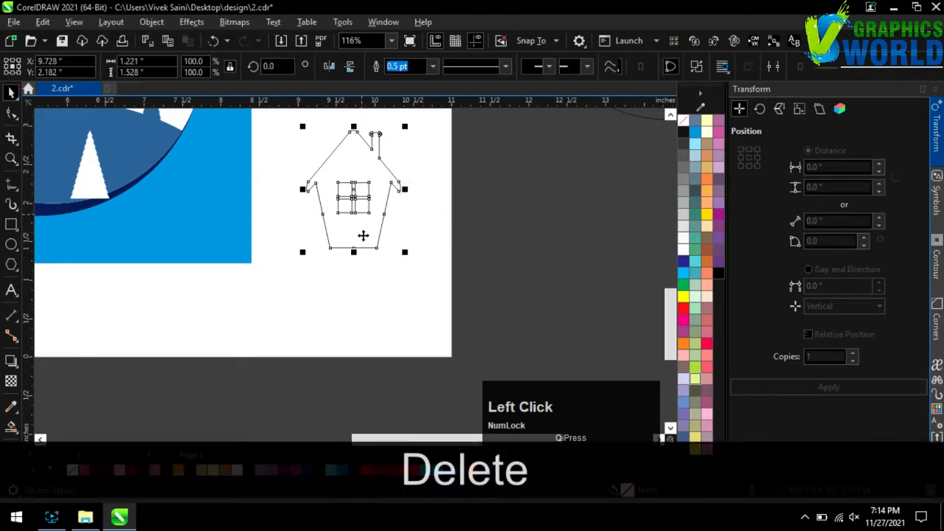
- Move the house over the blue frame's lower-right corner, fill it white and remove its outline
drag(362, 204, 230, 239)
click(694, 132)
right_click(684, 120)
click(529, 217)
scroll(541, 284, down, 2)
scroll(462, 266, up, 2)
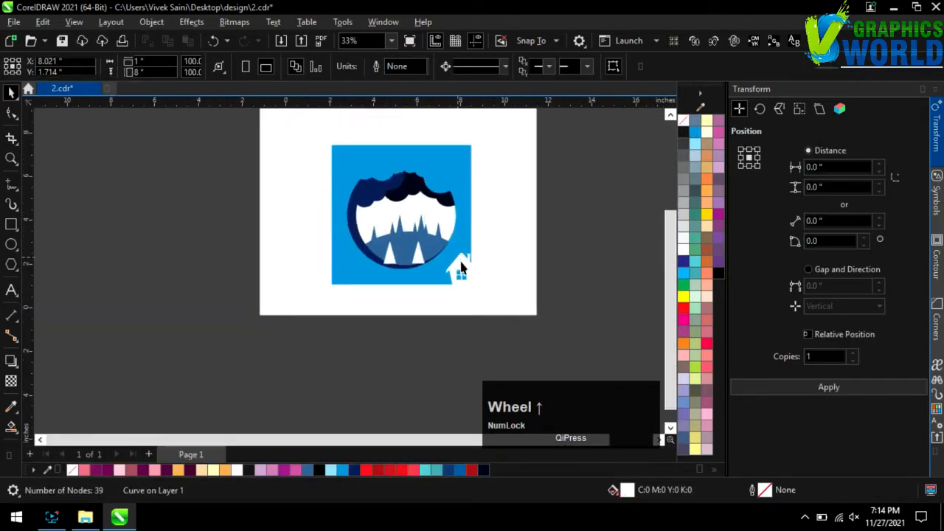
- Scale the house to about 0.8 by 1.01 inches between the two white trees and group the three objects
click(461, 268)
drag(489, 311, 369, 247)
scroll(369, 247, up, 4)
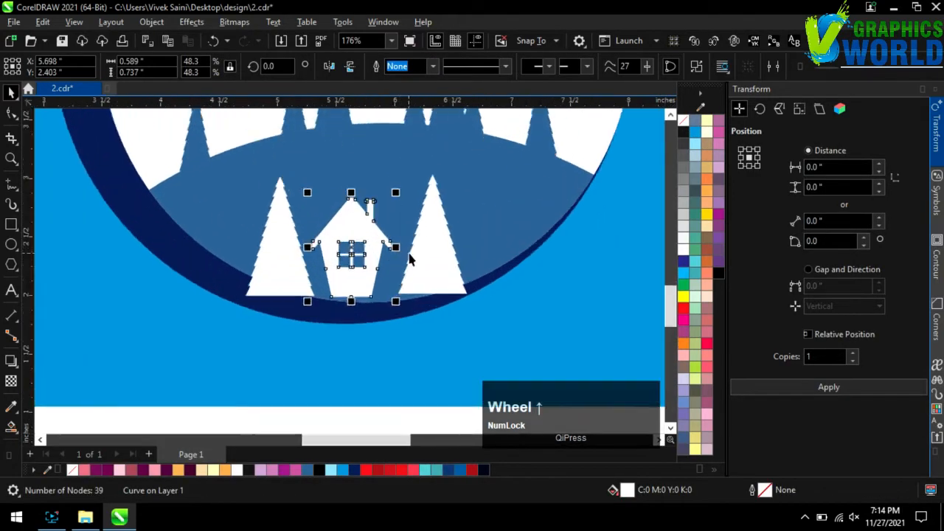
drag(363, 203, 341, 208)
drag(399, 146, 414, 144)
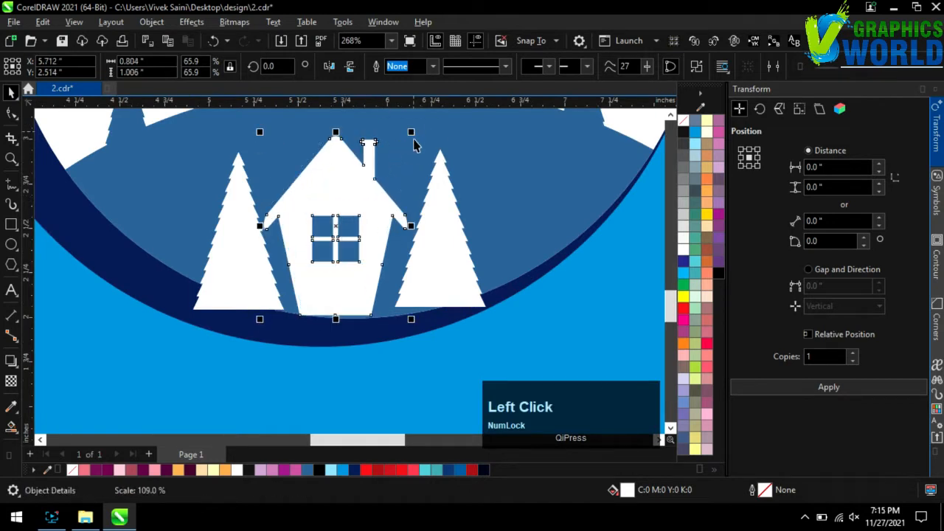
scroll(443, 270, down, 4)
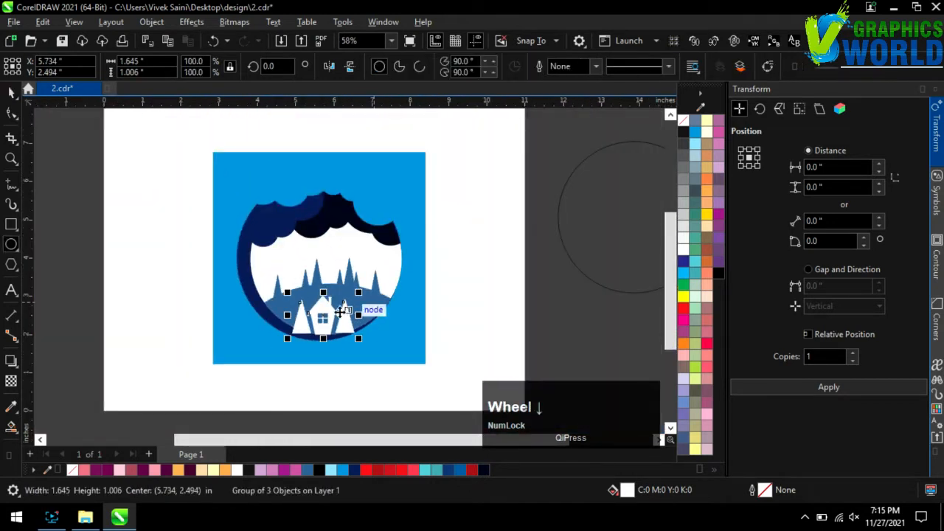
- Send the house-and-trees group together with the tree-covered hill to the back of the layer
key(space)
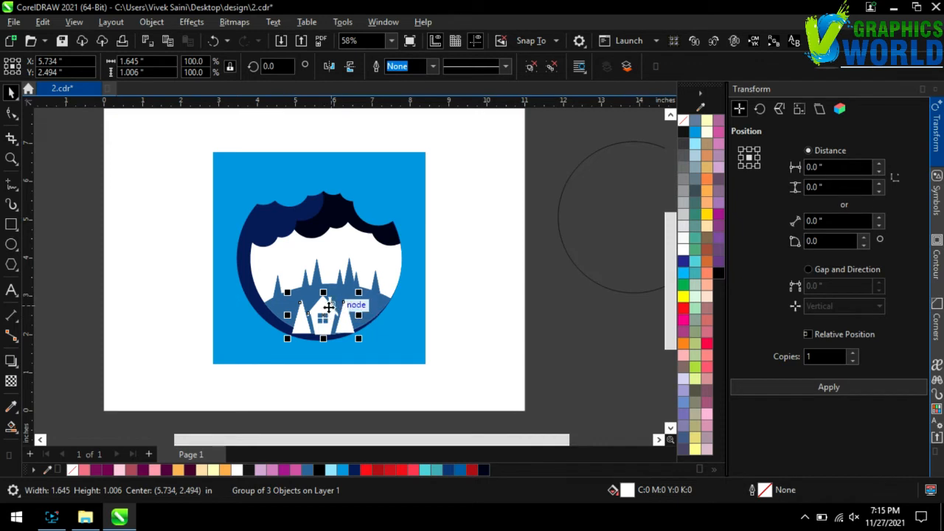
shift+click(349, 267)
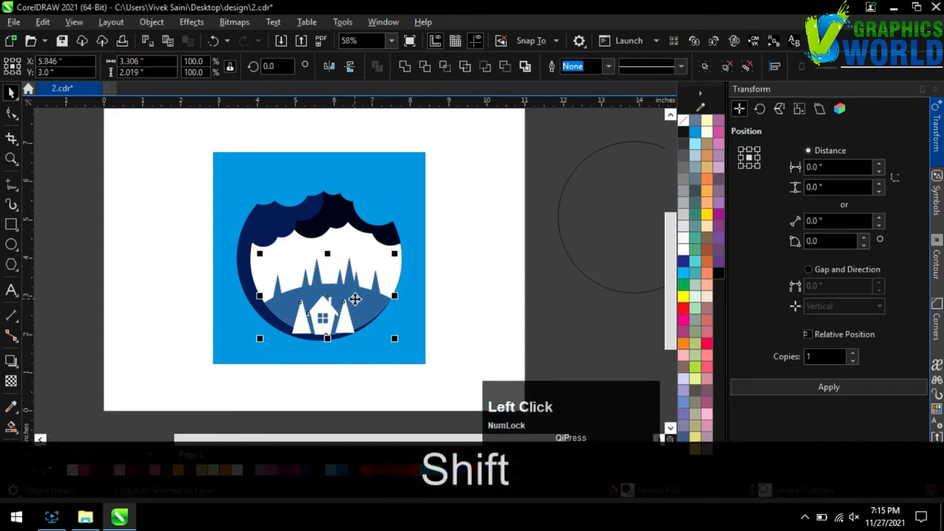
click(150, 21)
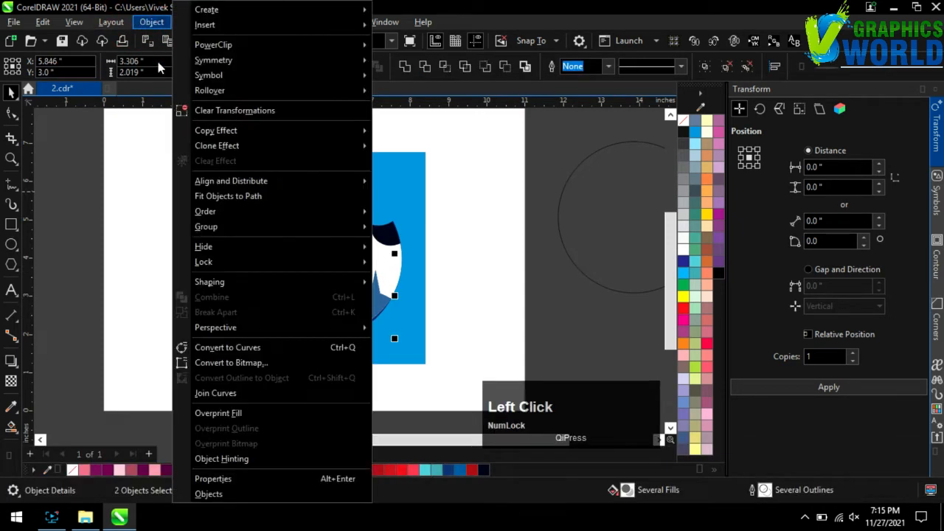
mouse_move(287, 217)
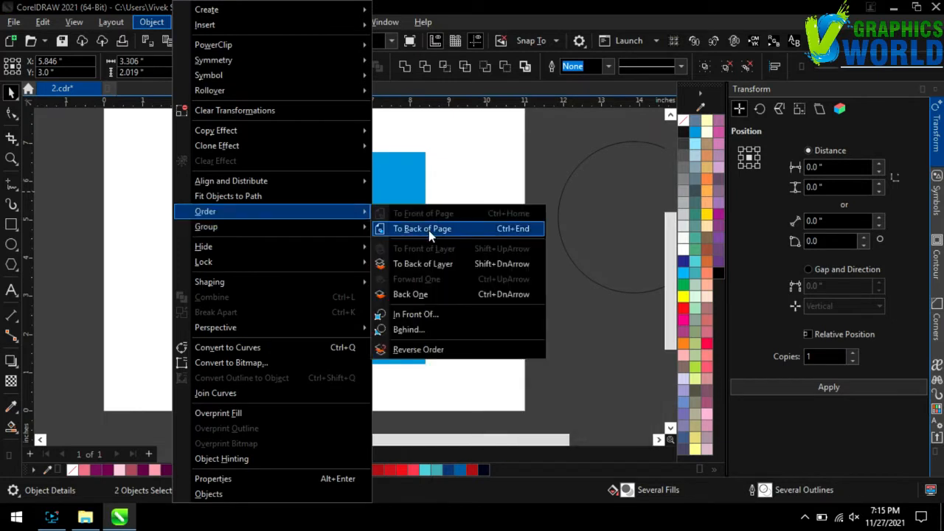
click(430, 264)
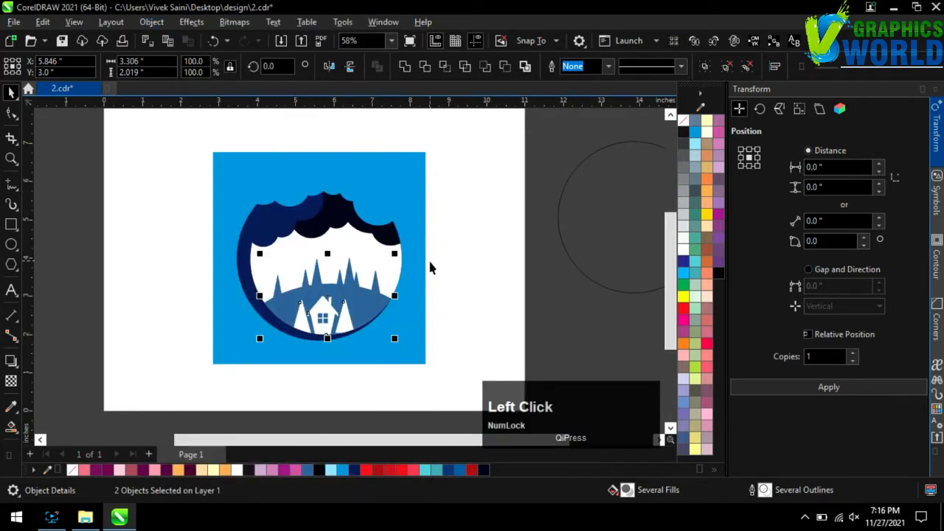
scroll(355, 332, up, 1)
key(Escape)
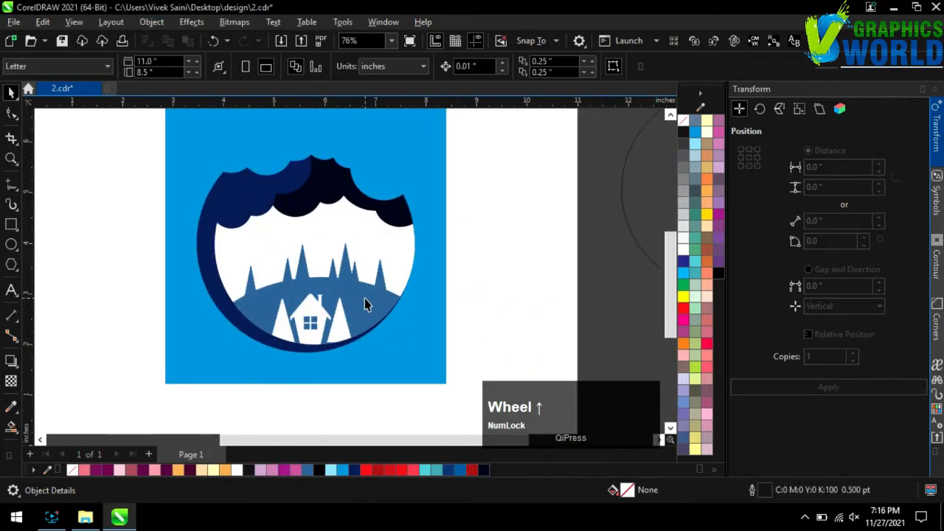
scroll(349, 338, down, 1)
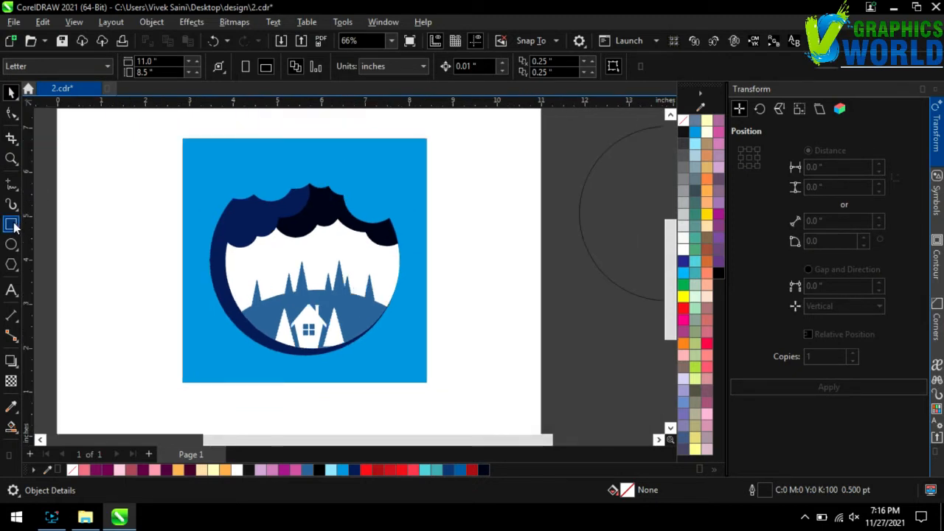
- Draw a 5.546-inch square exactly over the blue frame, fill it with the darkest navy and remove its outline
click(13, 226)
drag(274, 343, 426, 382)
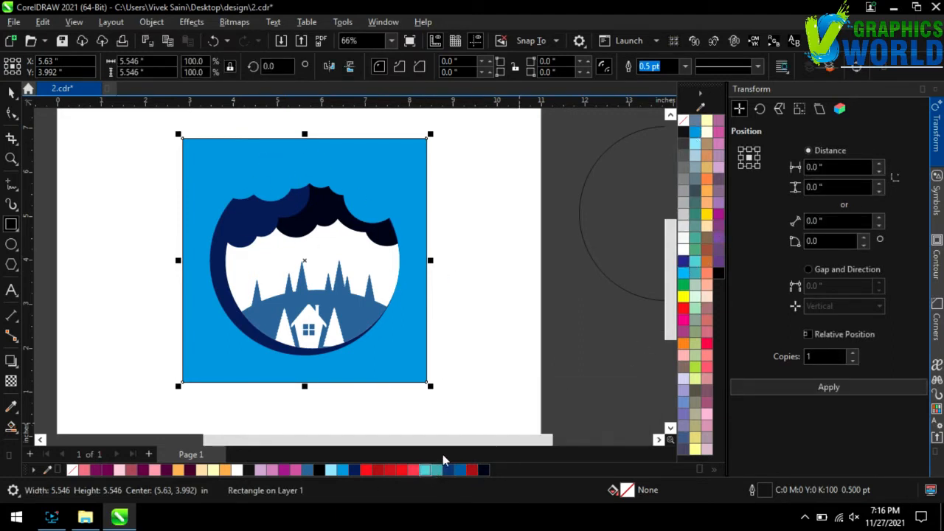
click(483, 471)
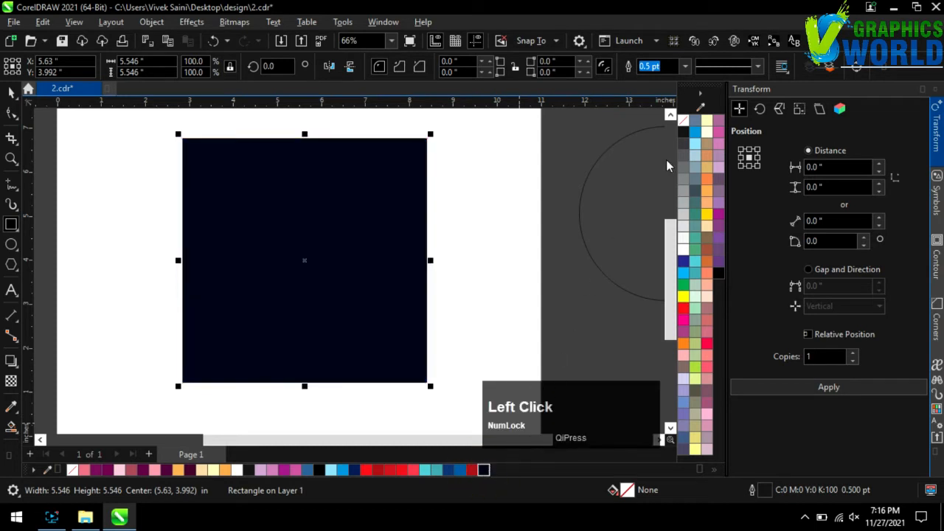
right_click(685, 124)
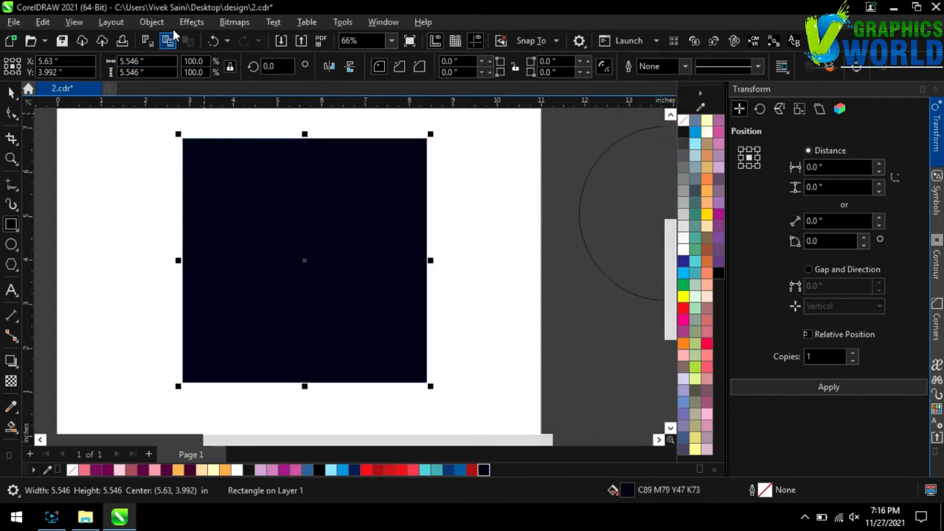
- Send the dark navy square to the back of the page as the night-sky background
click(151, 22)
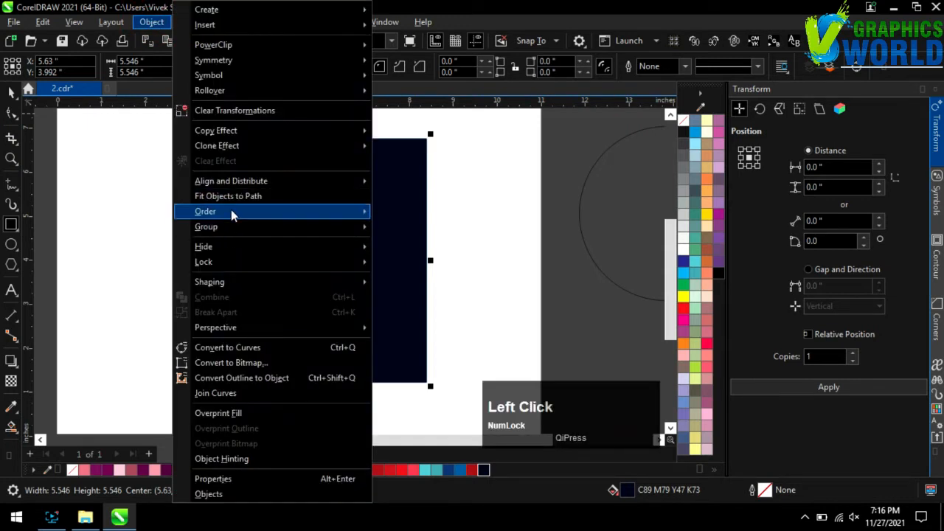
mouse_move(260, 216)
click(434, 229)
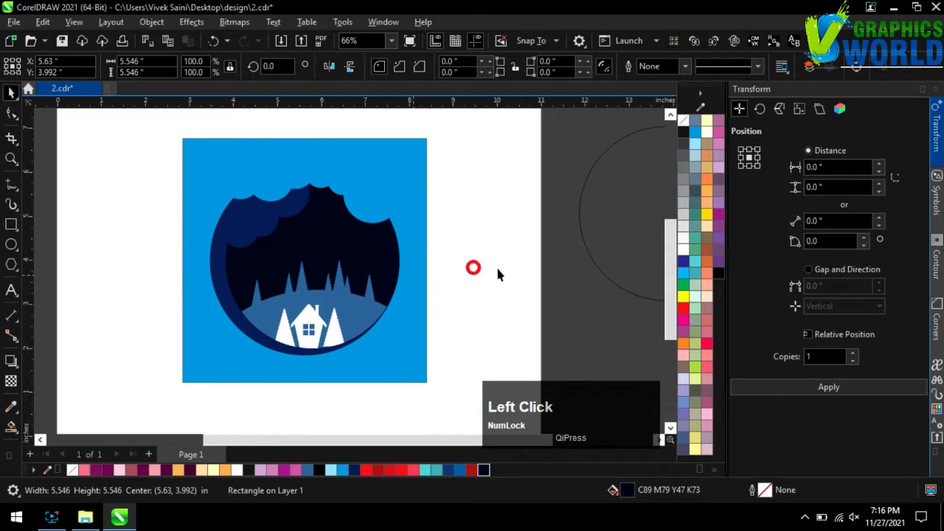
- Fill the cloud layer in the upper right of the round opening with navy and darken the shade with the color viewer
click(366, 234)
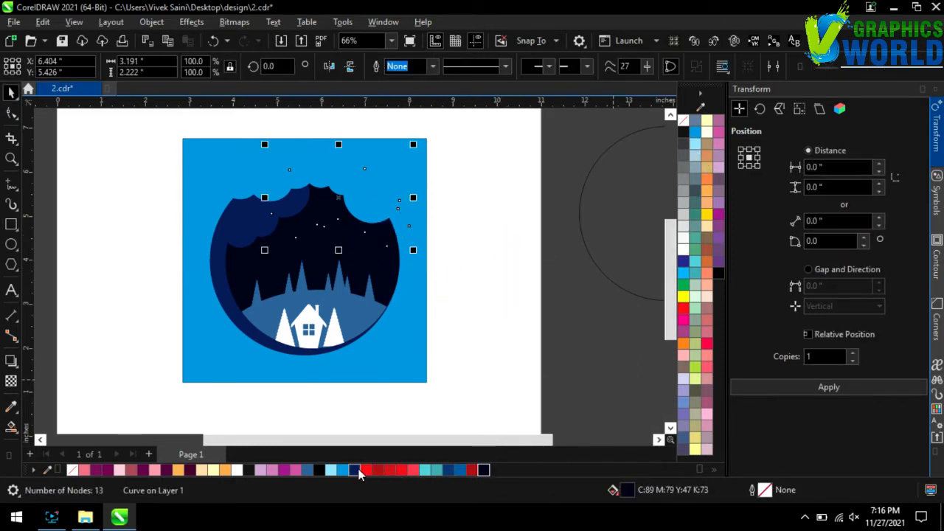
click(355, 472)
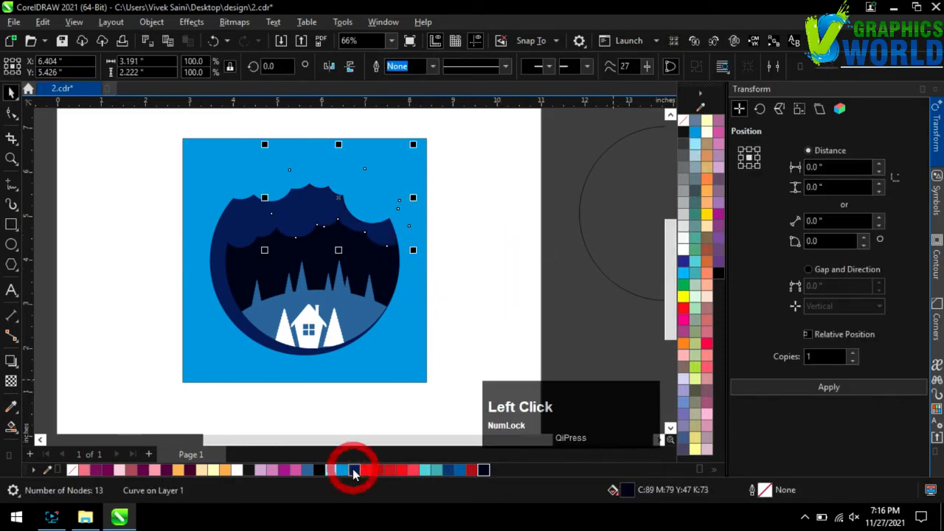
double_click(629, 490)
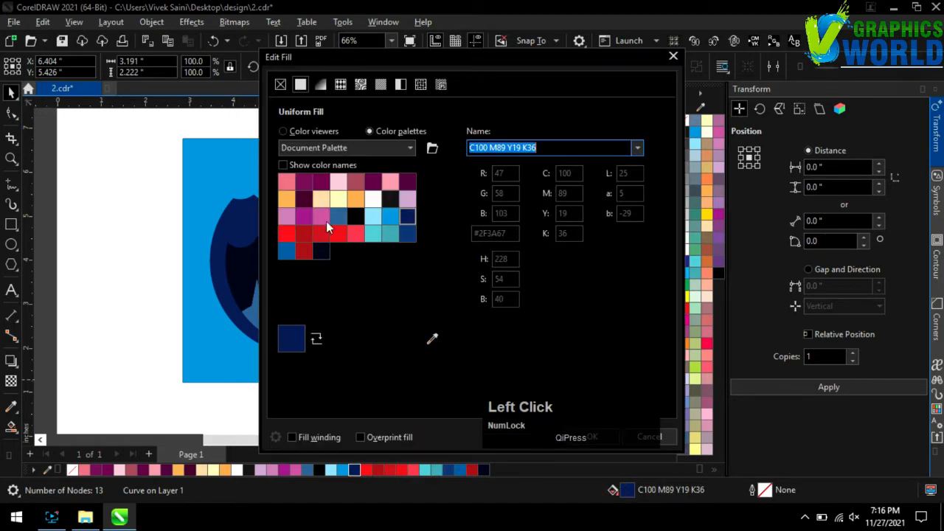
drag(399, 60, 581, 66)
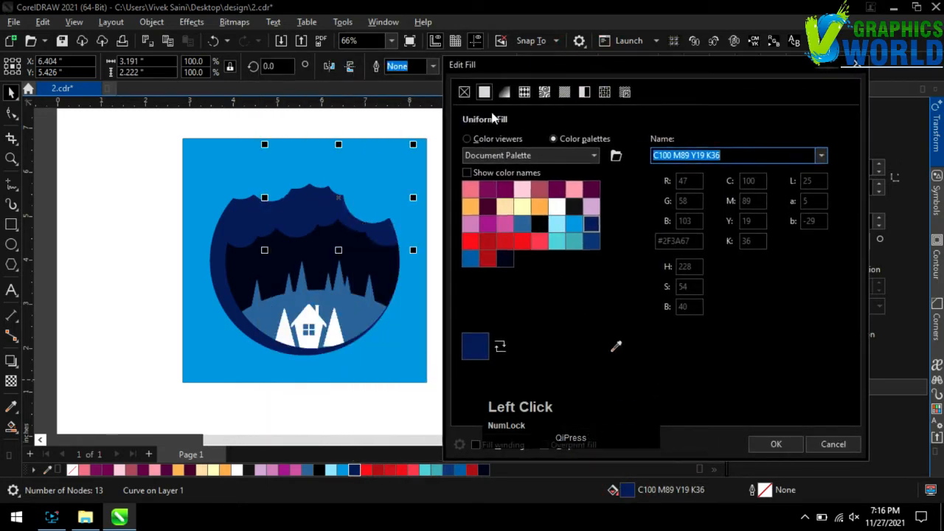
click(485, 140)
click(578, 250)
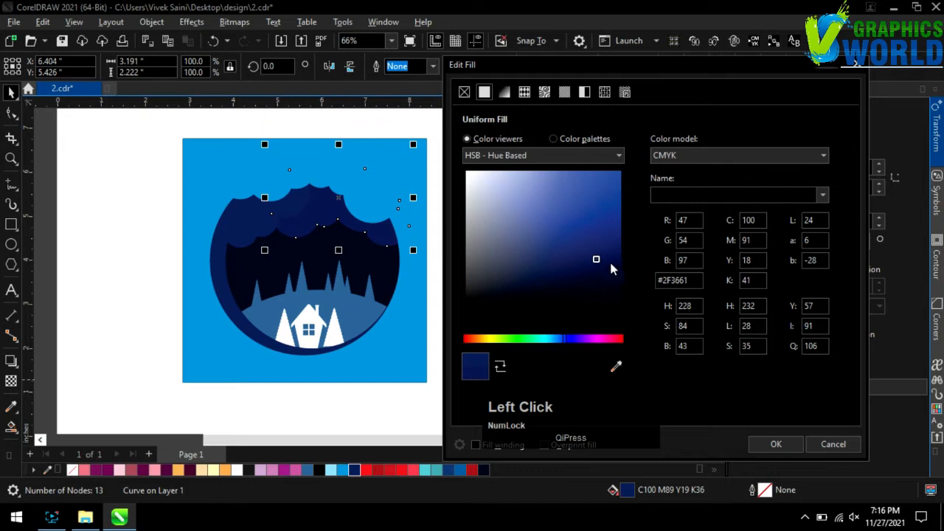
click(619, 257)
click(579, 304)
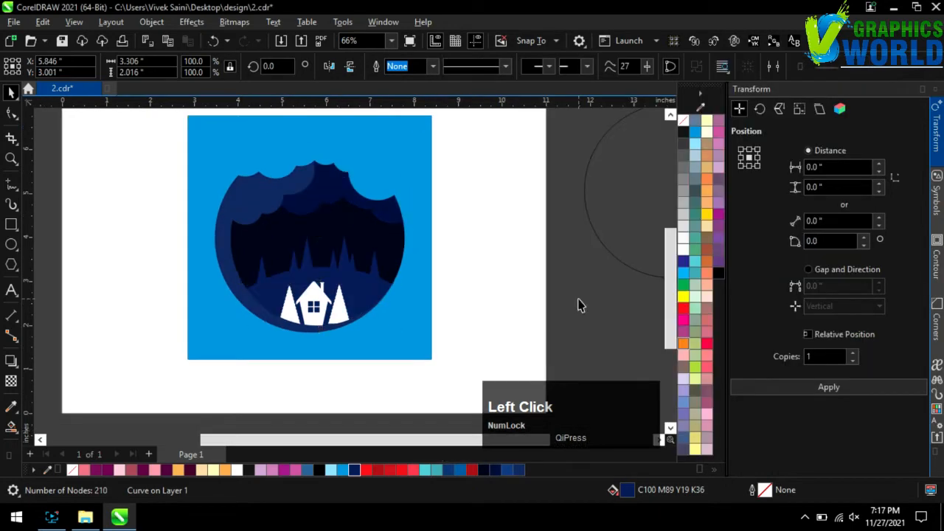
- Draw a circle about 0.141 inches across on the page beside the blue frame and remove its outline
scroll(328, 319, down, 1)
scroll(280, 254, up, 1)
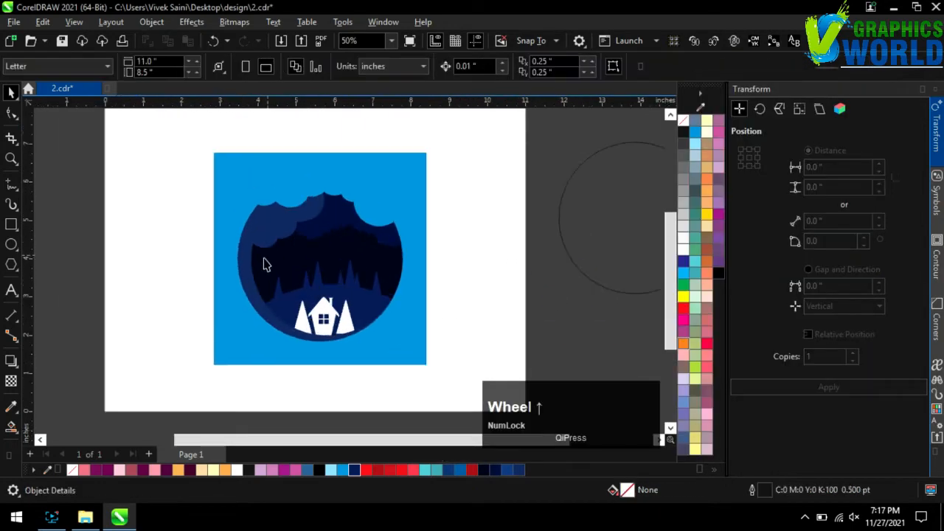
scroll(150, 270, up, 1)
drag(182, 265, 190, 271)
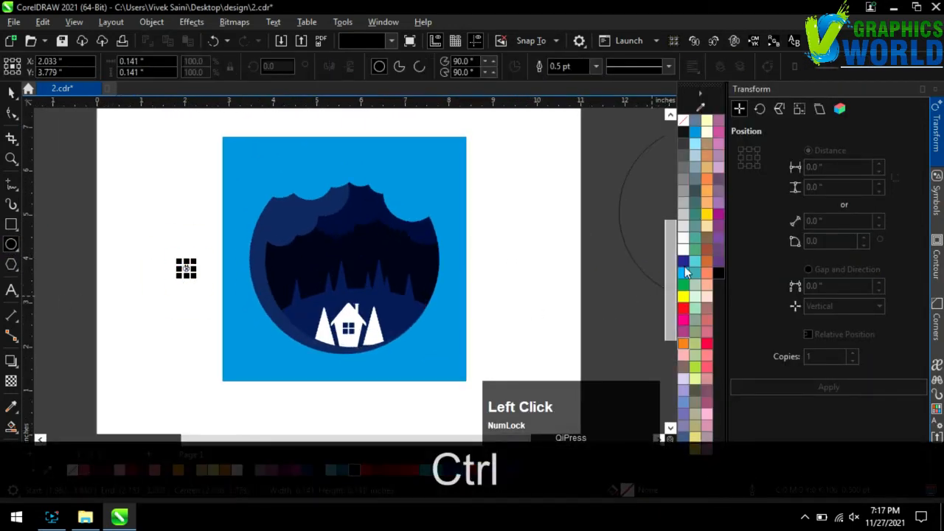
right_click(684, 121)
click(11, 92)
- Scatter white copies of the small circle in several reduced sizes as stars over the clouds and dark sky
scroll(298, 203, up, 8)
mouse_move(292, 247)
mouse_down()
mouse_move(297, 217)
mouse_move(294, 239)
mouse_move(521, 219)
mouse_move(432, 259)
mouse_move(367, 325)
mouse_move(371, 306)
mouse_move(433, 299)
mouse_up()
scroll(432, 259, down, 4)
drag(411, 237, 527, 268)
click(769, 388)
scroll(510, 318, up, 1)
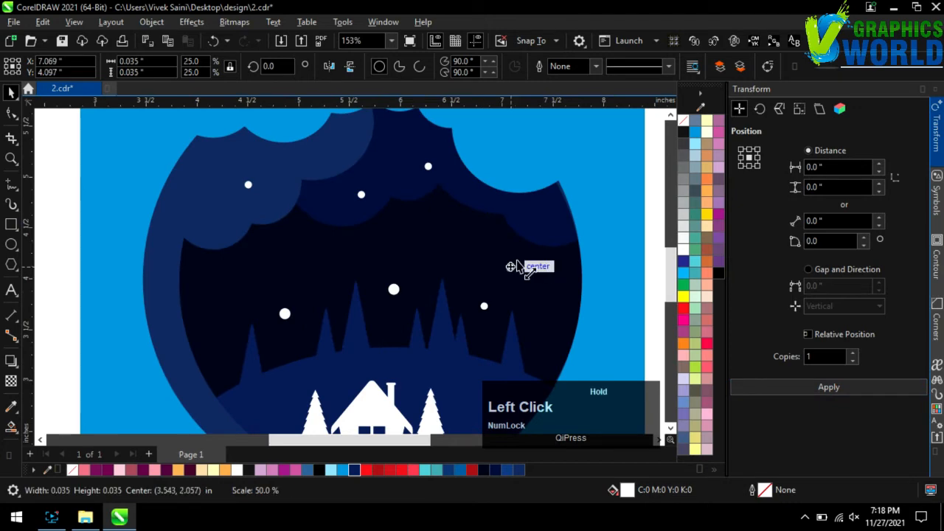
scroll(200, 274, down, 2)
scroll(401, 316, up, 5)
drag(316, 274, 340, 310)
right_click(340, 310)
scroll(337, 306, down, 3)
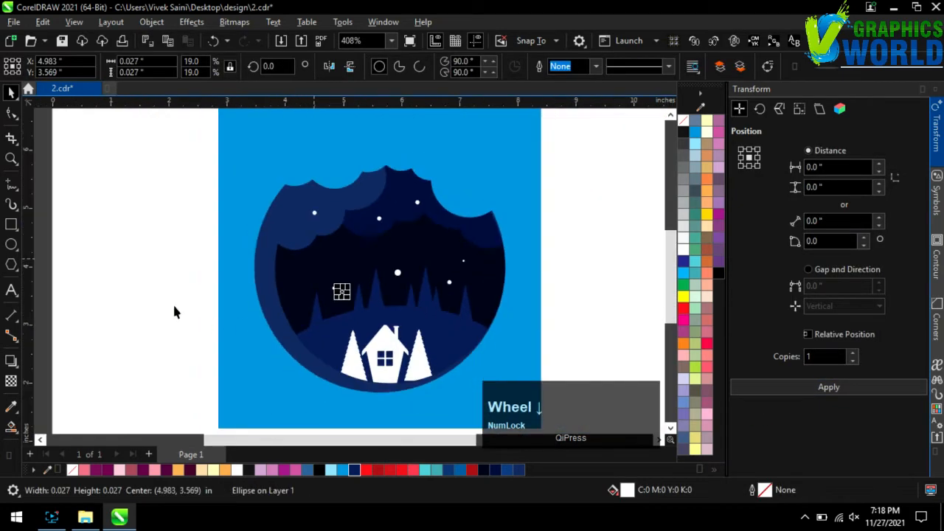
click(175, 310)
- Bring the Santa sleigh and reindeer picture from File Explorer into the drawing, near the page's upper-right corner
click(85, 517)
drag(319, 148, 149, 320)
scroll(151, 287, down, 2)
drag(152, 286, 441, 158)
scroll(414, 316, up, 2)
scroll(413, 315, up, 1)
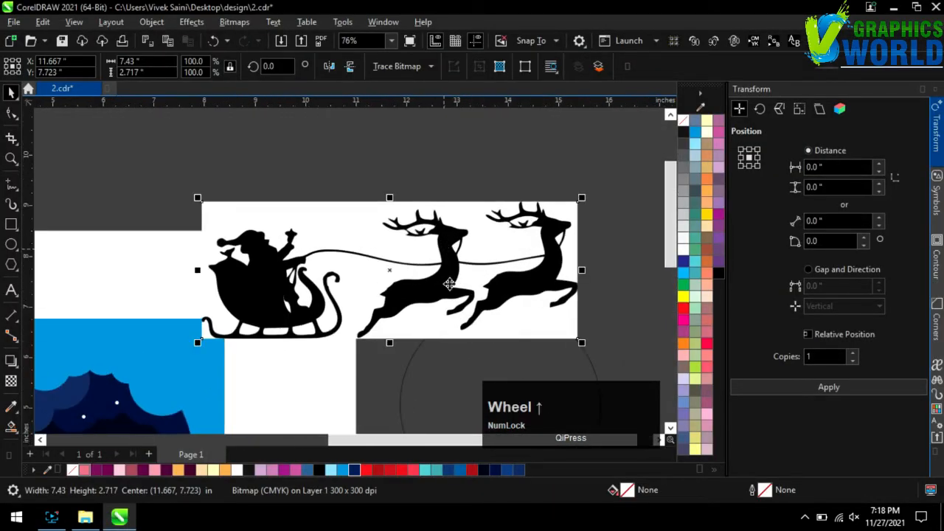
- Quick-trace the sleigh bitmap into vector shapes, move the trace aside and delete the original bitmap
click(430, 70)
click(426, 85)
mouse_move(453, 276)
mouse_down()
mouse_move(448, 322)
mouse_move(426, 372)
mouse_up()
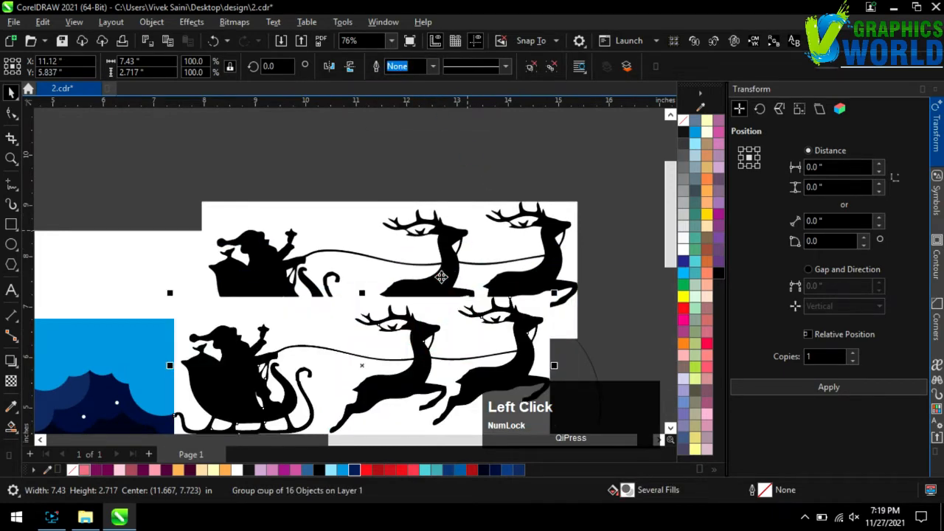
click(435, 253)
click(414, 230)
key(Delete)
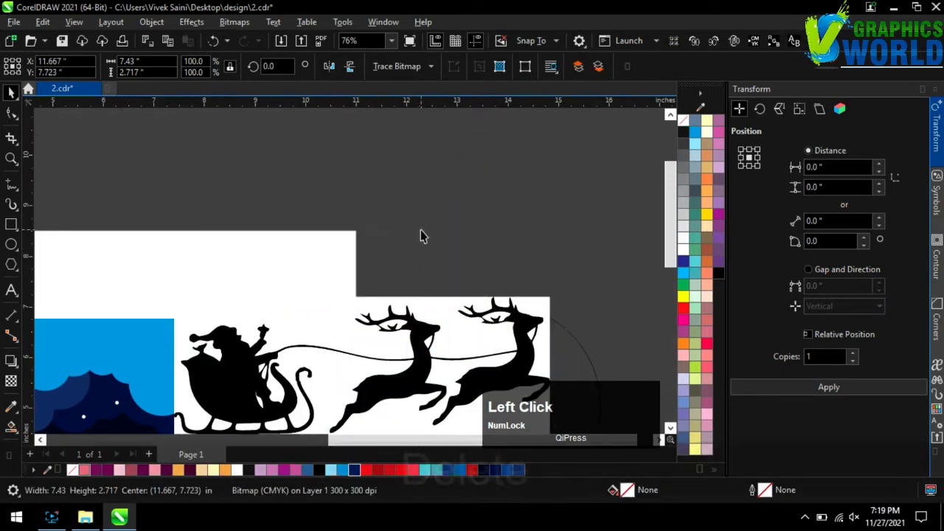
- Move the traced sleigh group up over the page's upper-right corner and ungroup it
drag(374, 332, 447, 153)
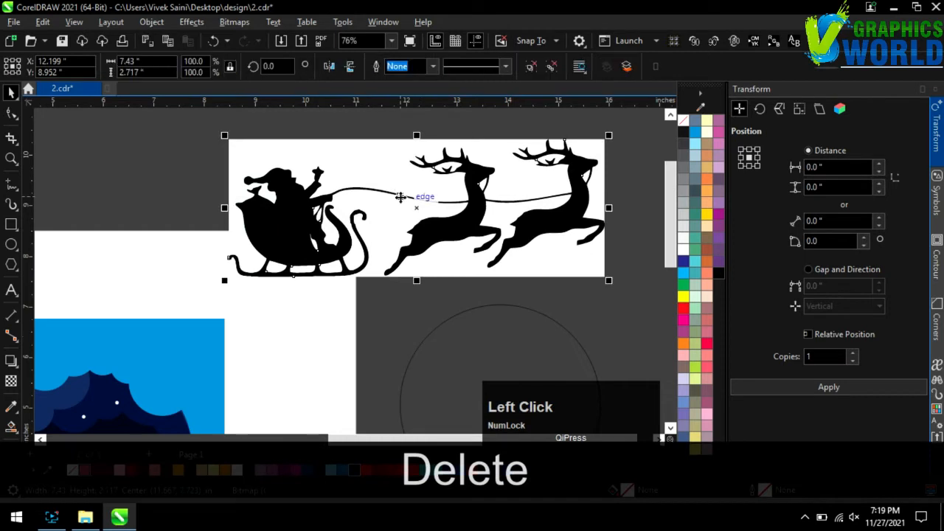
right_click(399, 196)
click(447, 121)
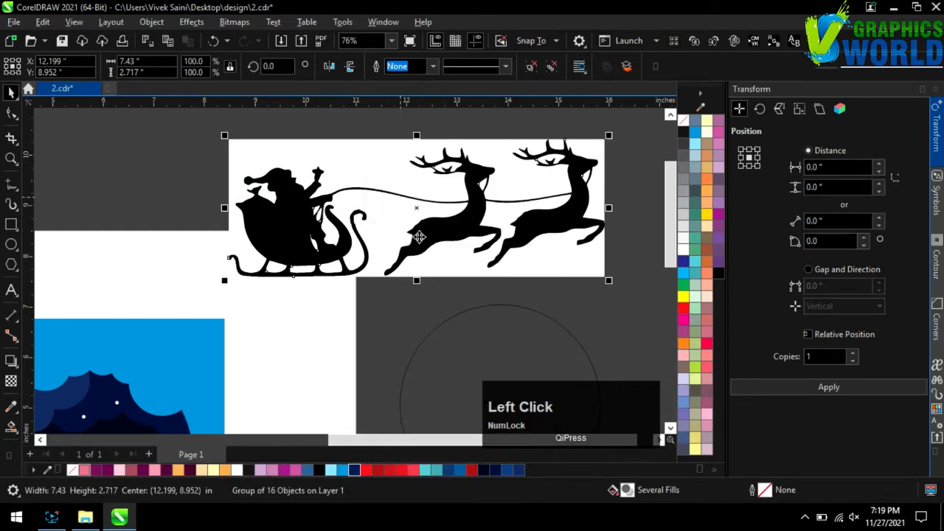
click(441, 269)
click(425, 302)
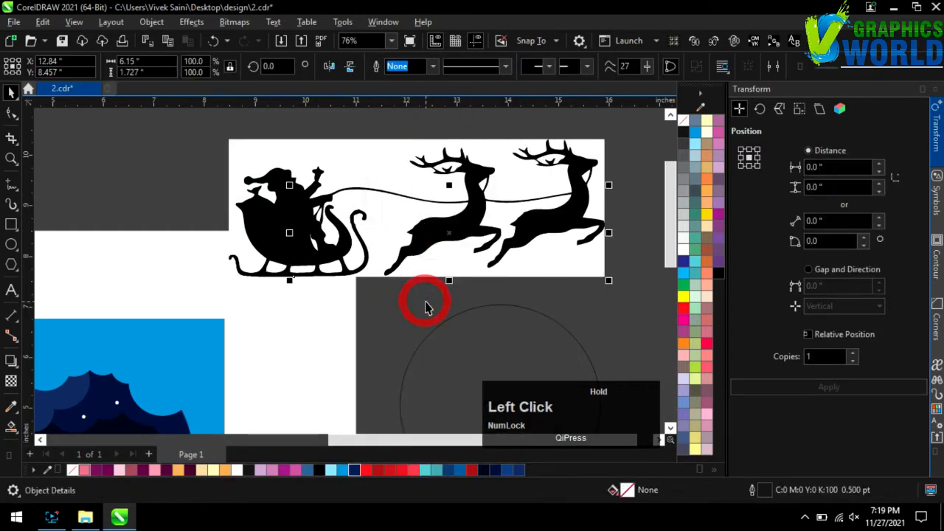
- Delete the white background pieces around and inside the traced sleigh and reindeer, keeping only the black silhouette
drag(443, 245, 433, 282)
key(Delete)
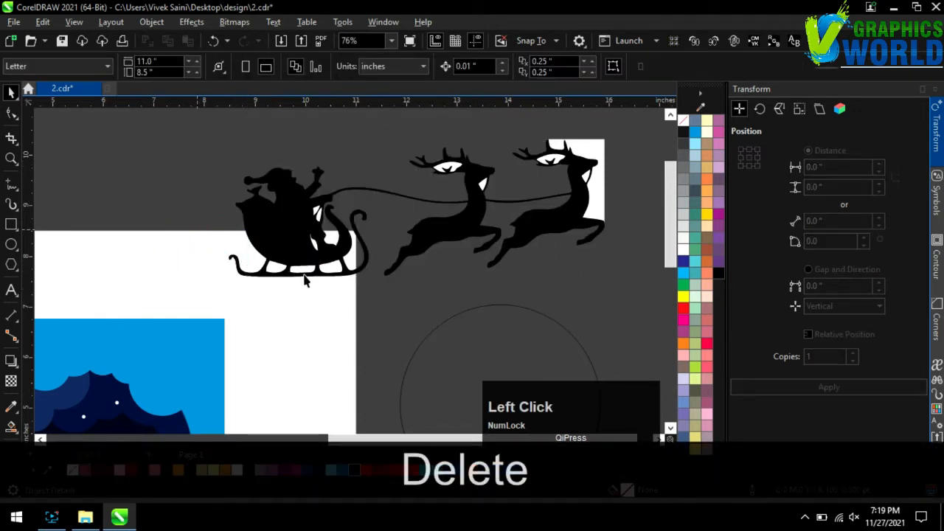
drag(603, 153, 628, 127)
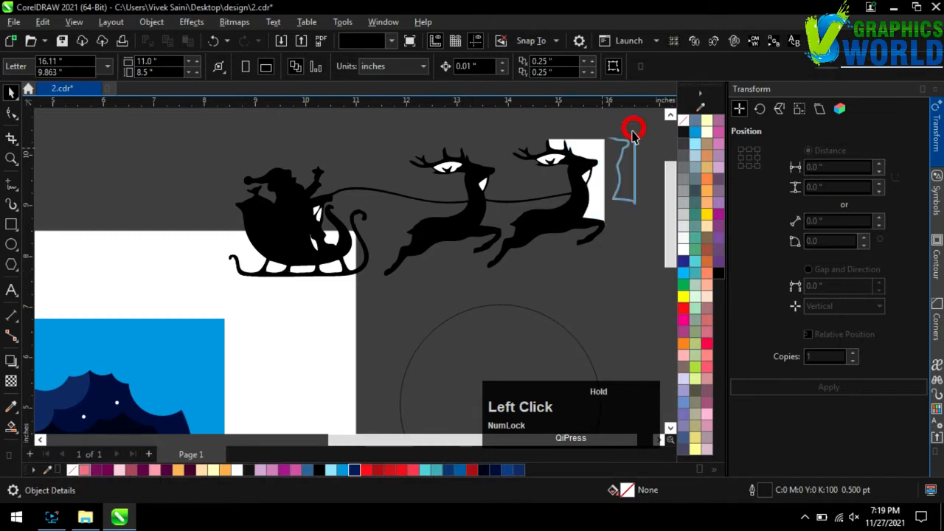
key(Delete)
click(556, 142)
key(Delete)
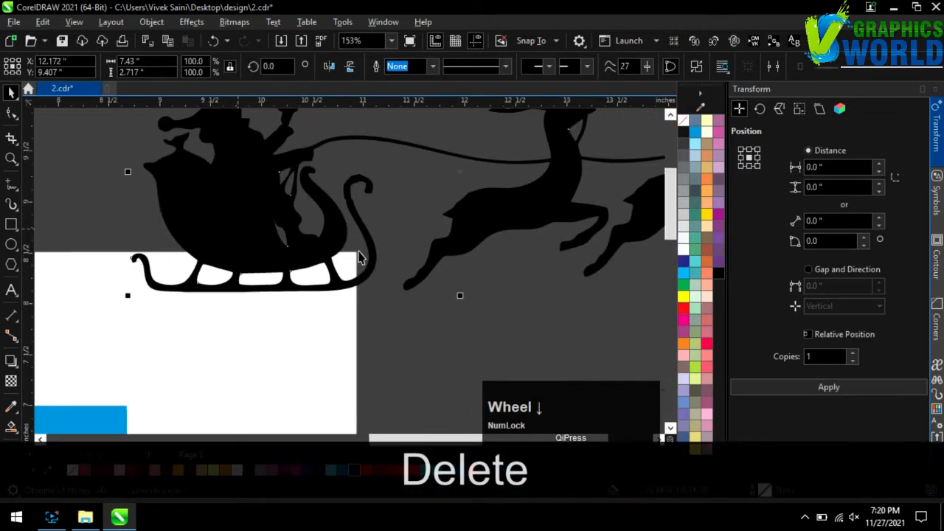
- Scale the sleigh silhouette to 20%, about 1.488 by 0.544 inches, and move it into the dark sky above the hill
scroll(369, 249, down, 2)
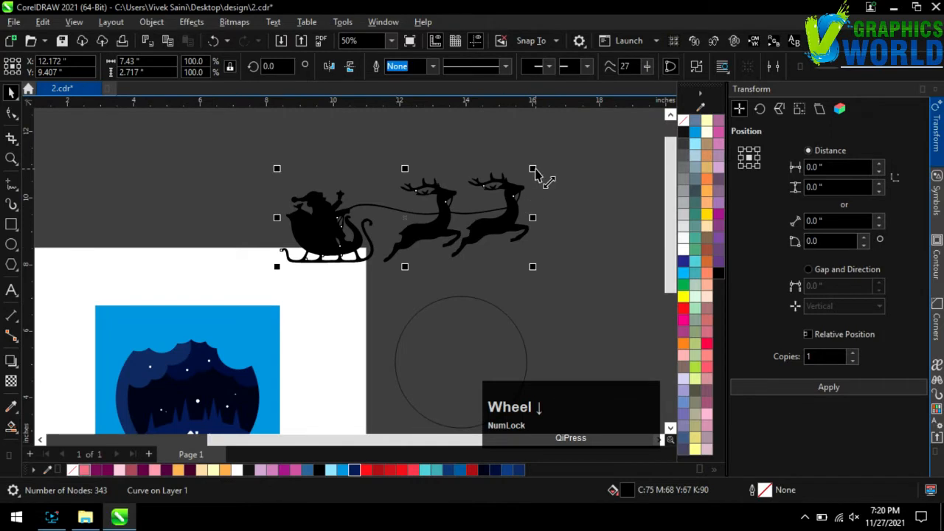
drag(534, 169, 335, 242)
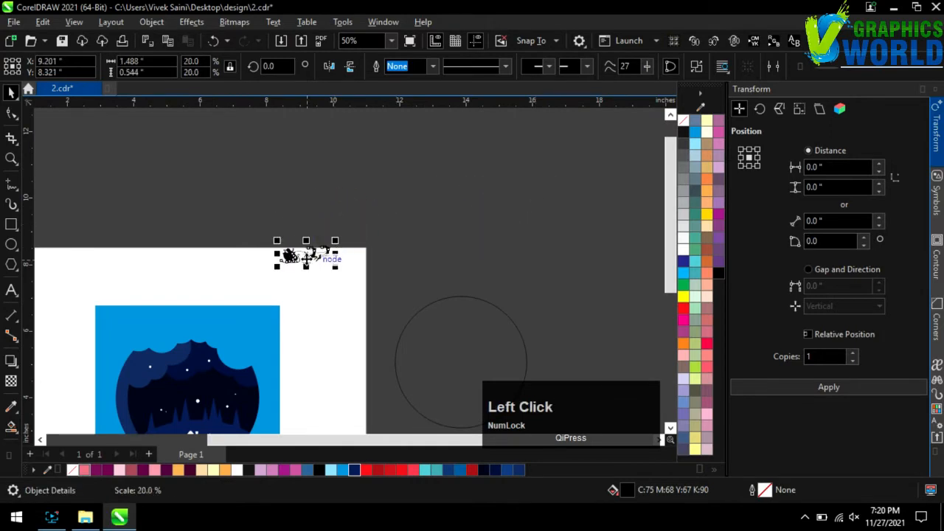
drag(251, 329, 229, 339)
drag(328, 189, 175, 306)
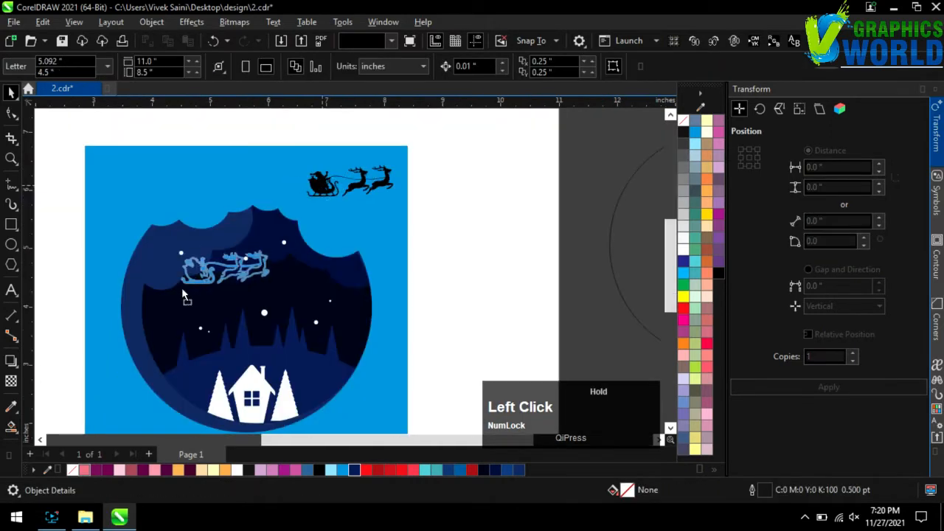
- Fill the sleigh silhouette with white and enlarge it to about 2.42 by 0.89 inches
scroll(176, 307, up, 2)
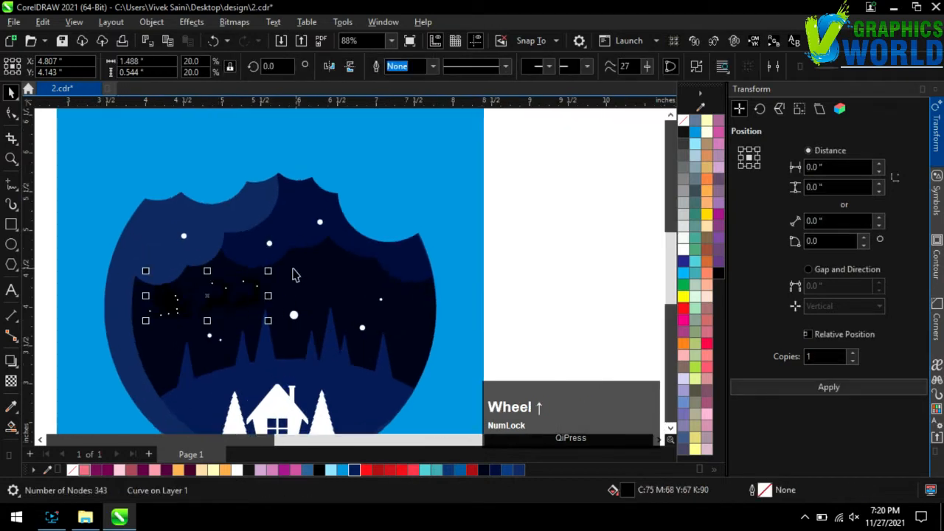
click(683, 252)
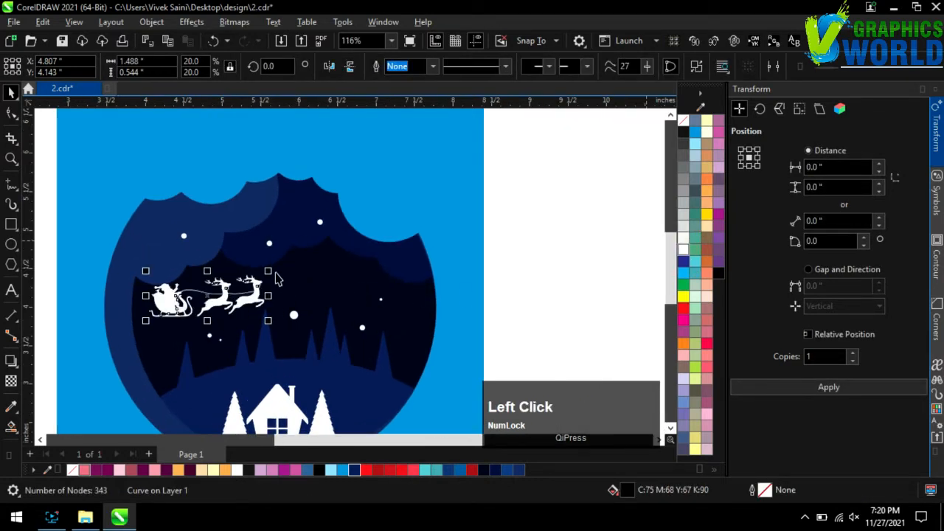
drag(270, 272, 340, 245)
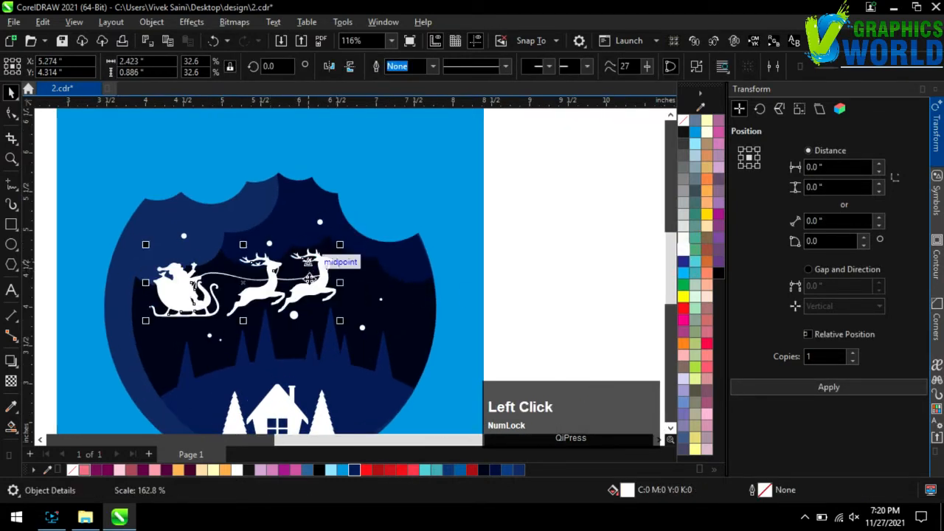
- Rotate the sleigh about 9.4 degrees so the reindeer climb upward, and shift it slightly within the sky
click(314, 282)
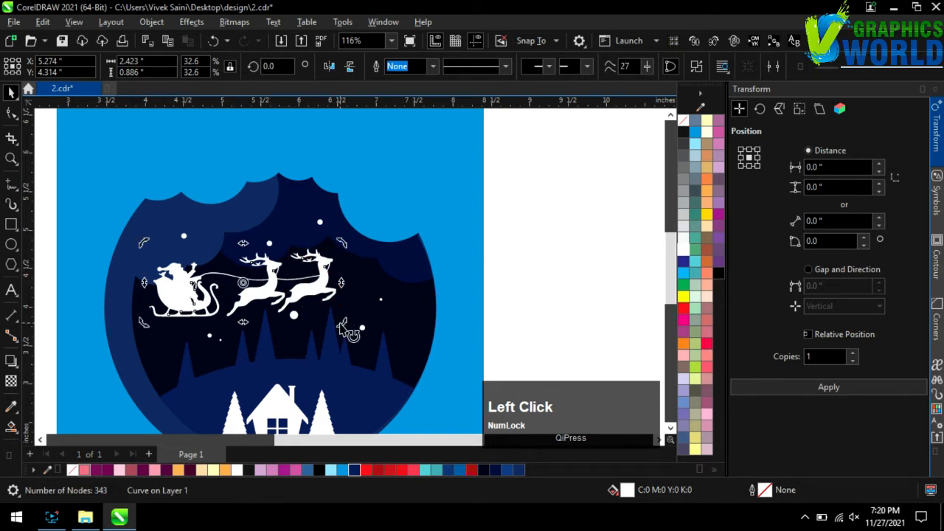
drag(346, 330, 350, 310)
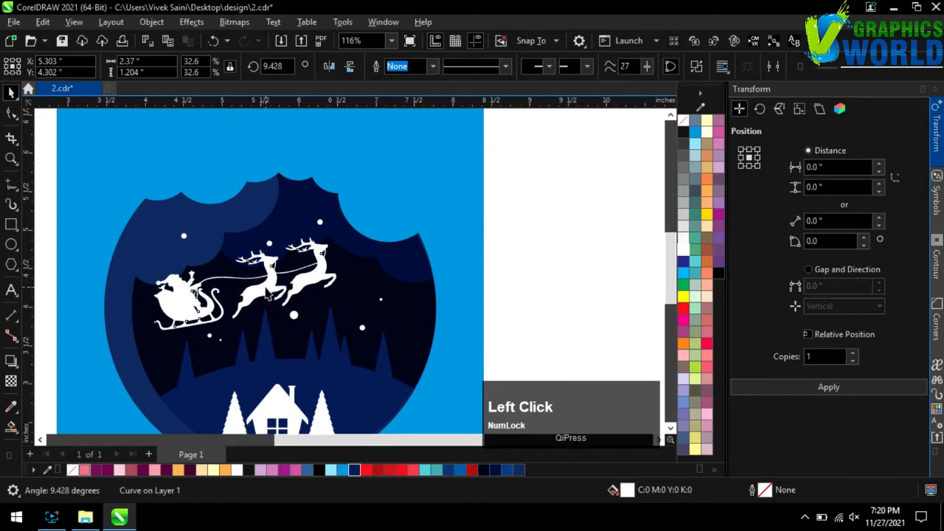
mouse_move(272, 287)
mouse_down()
mouse_move(306, 291)
mouse_move(282, 283)
mouse_up()
- Draw five overlapping circles and a wide ellipse about 2.08 by 1.1 inches as a cloud beside the frame
scroll(222, 267, down, 1)
scroll(342, 263, up, 1)
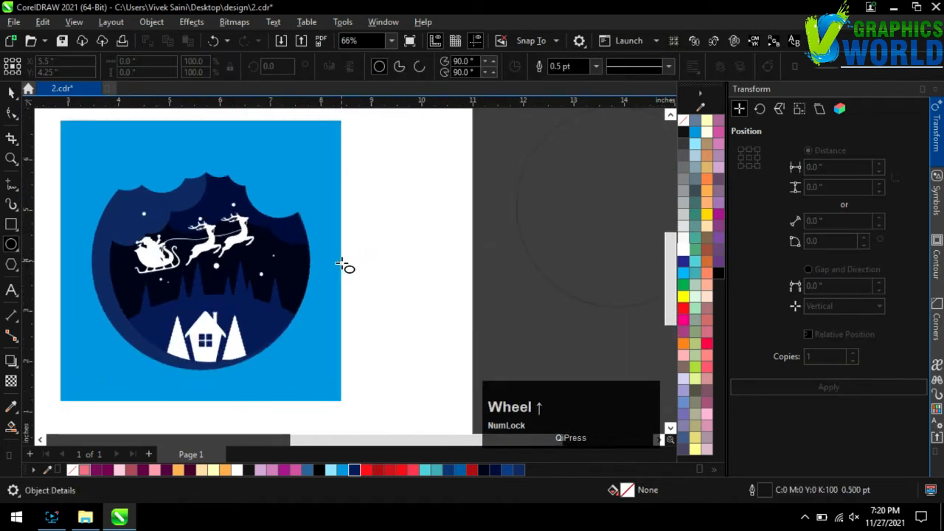
drag(399, 294, 401, 294)
drag(388, 253, 416, 281)
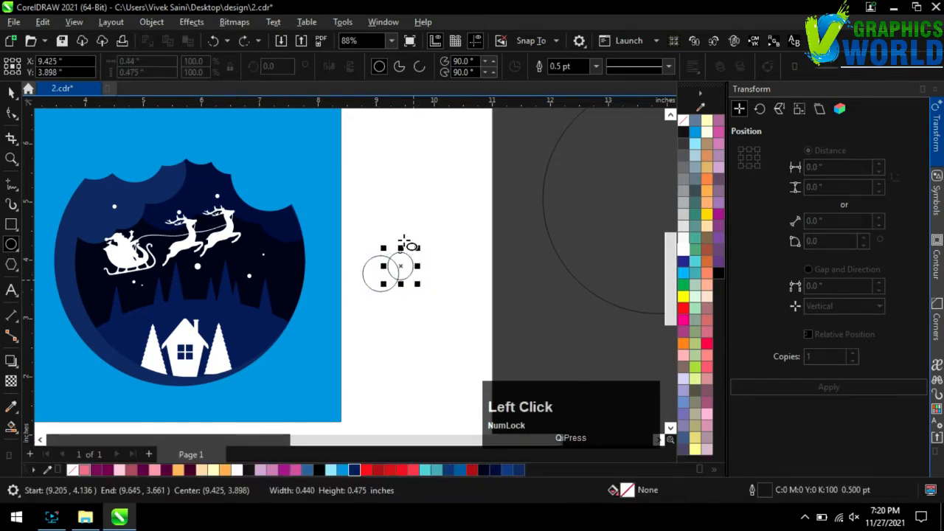
drag(398, 236, 487, 279)
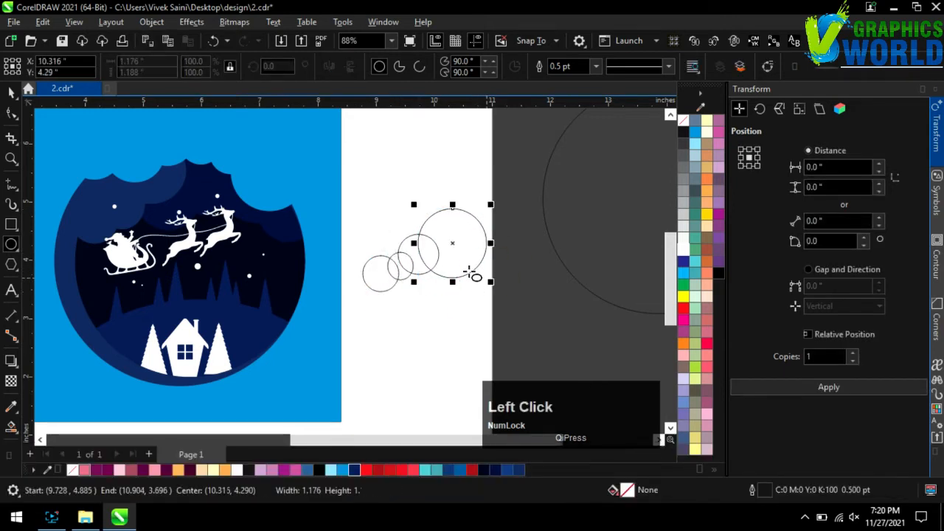
drag(454, 243, 519, 301)
drag(506, 332, 506, 332)
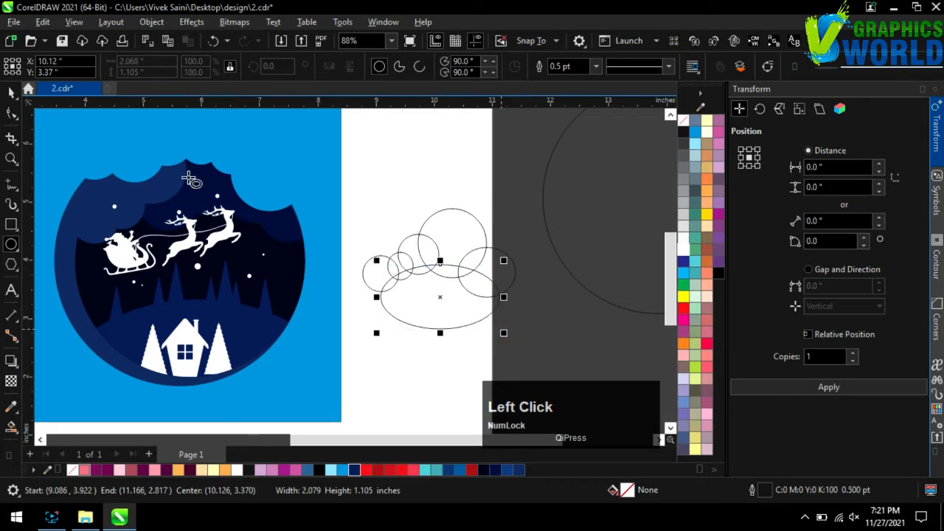
- Adjust the largest circle and weld all the overlapping circles and the ellipse into a single cloud outline
key(space)
drag(350, 189, 544, 356)
drag(470, 232, 471, 226)
drag(355, 169, 538, 350)
click(386, 259)
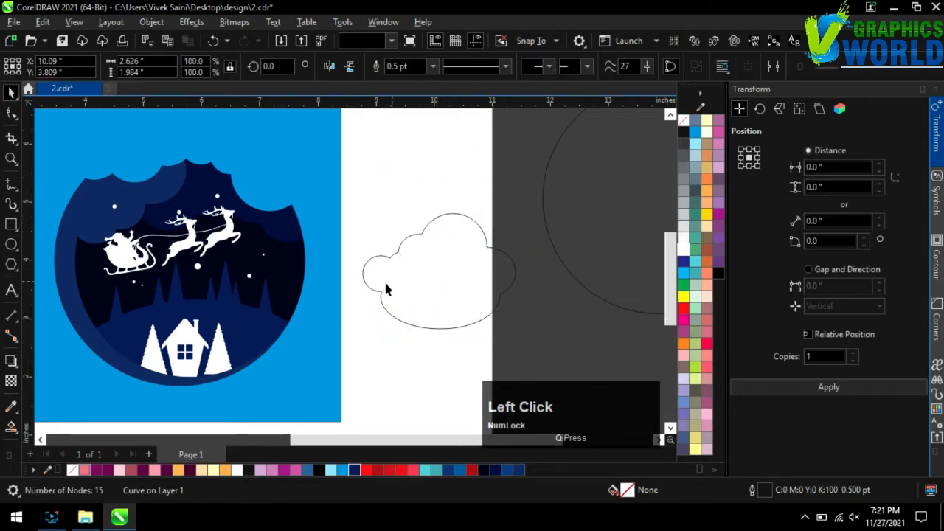
- Trim the lower part of the cloud flat with a rectangle about 3.5 by 1.18 inches and delete the rectangle
key(F6)
drag(348, 274, 559, 349)
click(11, 92)
shift+click(457, 251)
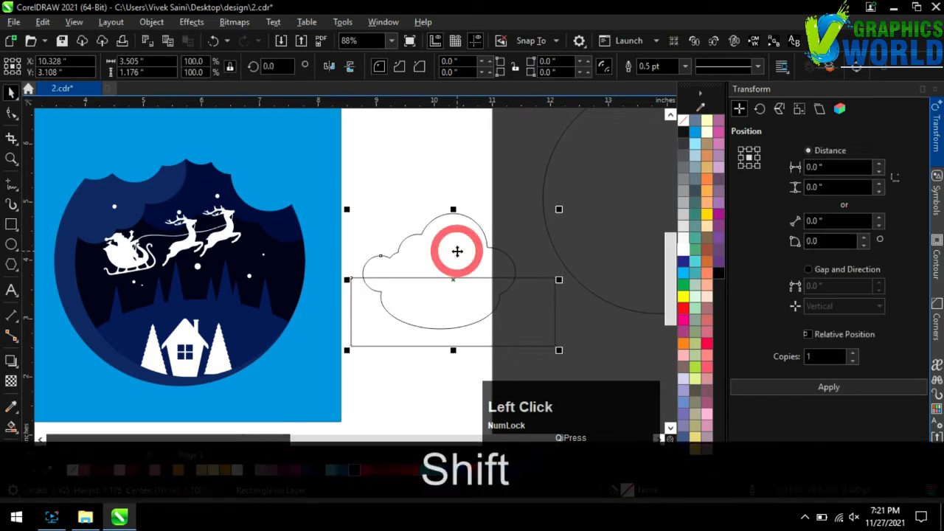
click(424, 66)
click(490, 320)
key(Delete)
- Scale the cloud to about 1.09 by 0.46 inches and place it across the right edge of the round opening
click(452, 258)
drag(519, 209, 427, 247)
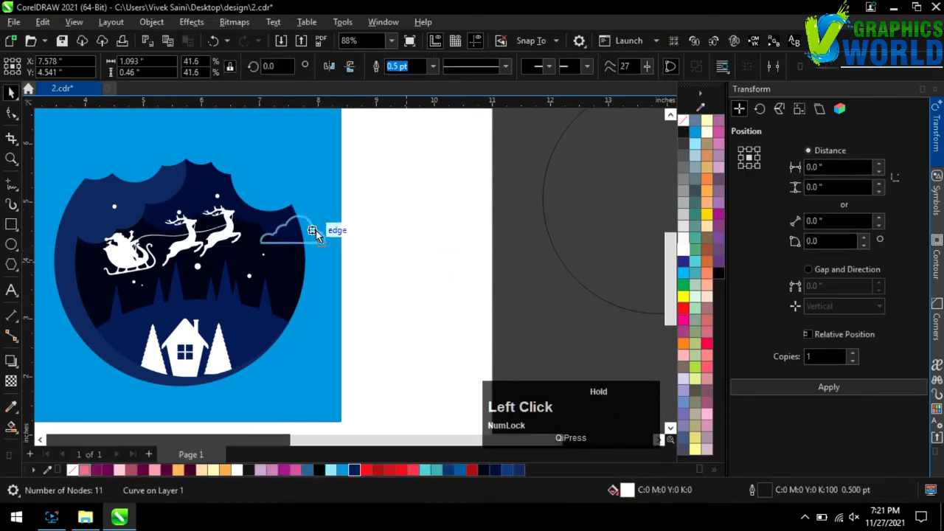
mouse_move(316, 231)
mouse_down()
mouse_move(344, 210)
mouse_move(308, 241)
mouse_up()
- Apply a Flat Bottom Left drop shadow to all the scene artwork, stretched across the frame's full width with opacity 71
scroll(469, 258, down, 3)
drag(394, 376, 139, 127)
scroll(293, 258, up, 4)
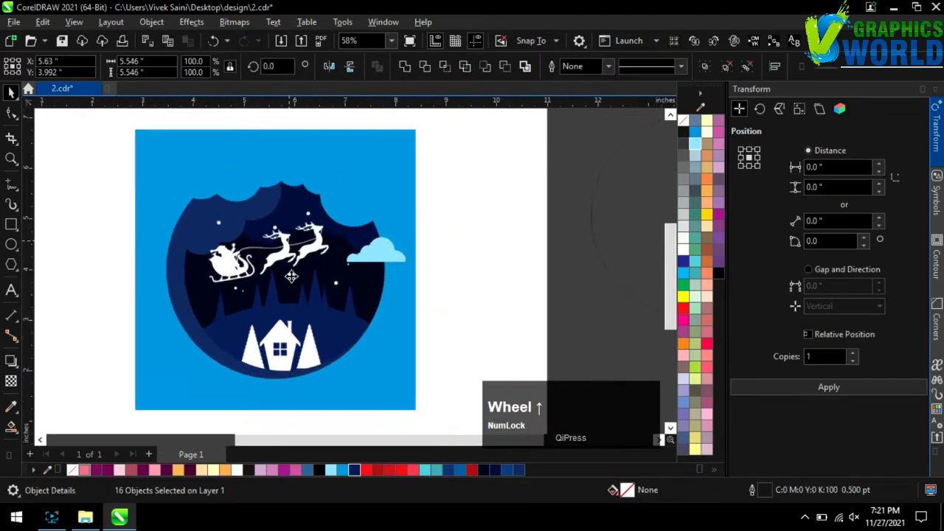
click(12, 361)
click(34, 66)
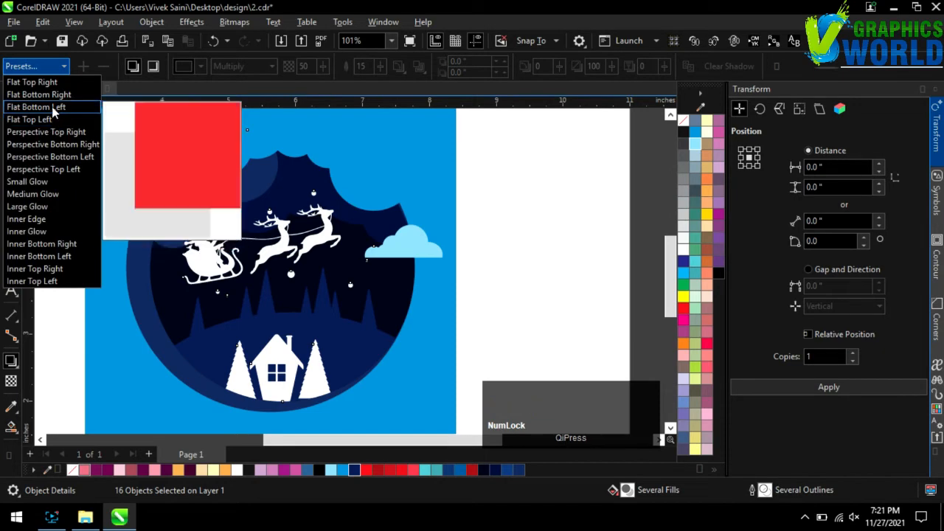
click(44, 103)
scroll(107, 159, down, 2)
drag(194, 255, 402, 263)
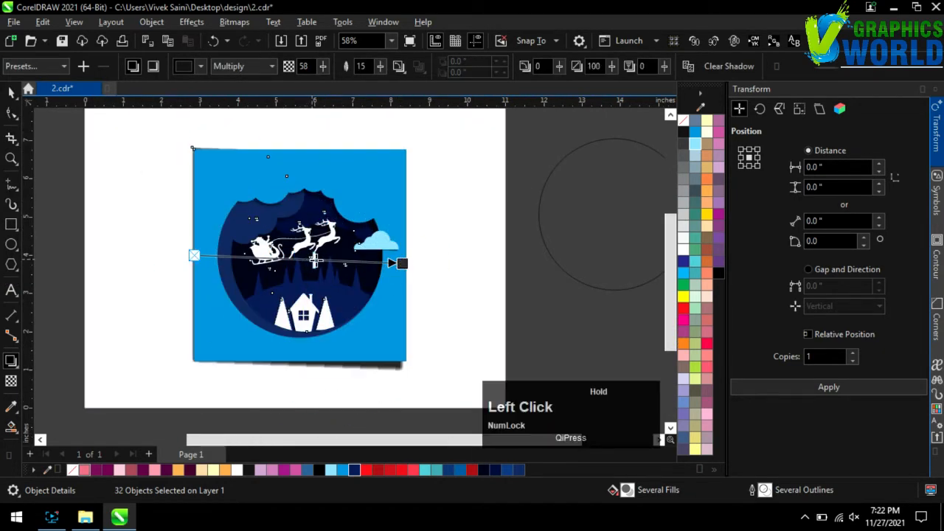
- Set the drop shadow's feathering to 7
scroll(337, 263, up, 2)
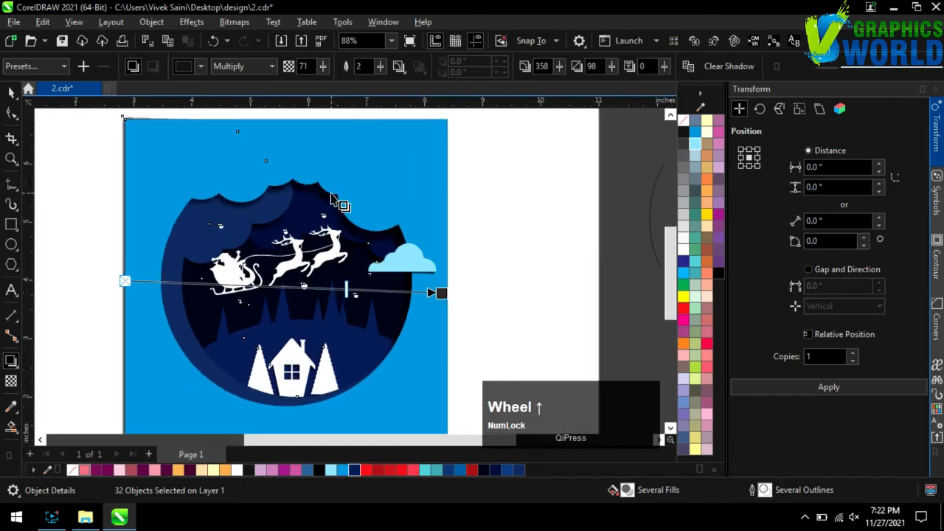
click(383, 67)
drag(386, 69, 384, 70)
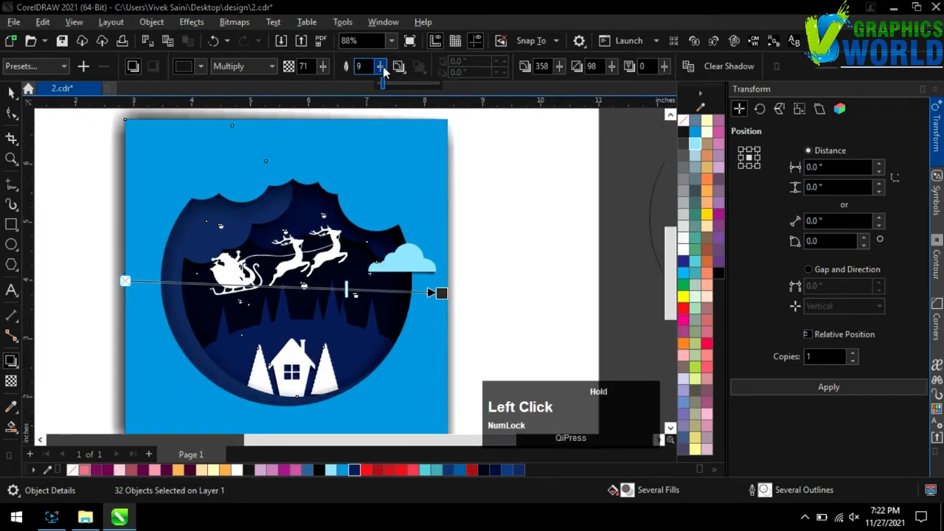
click(11, 91)
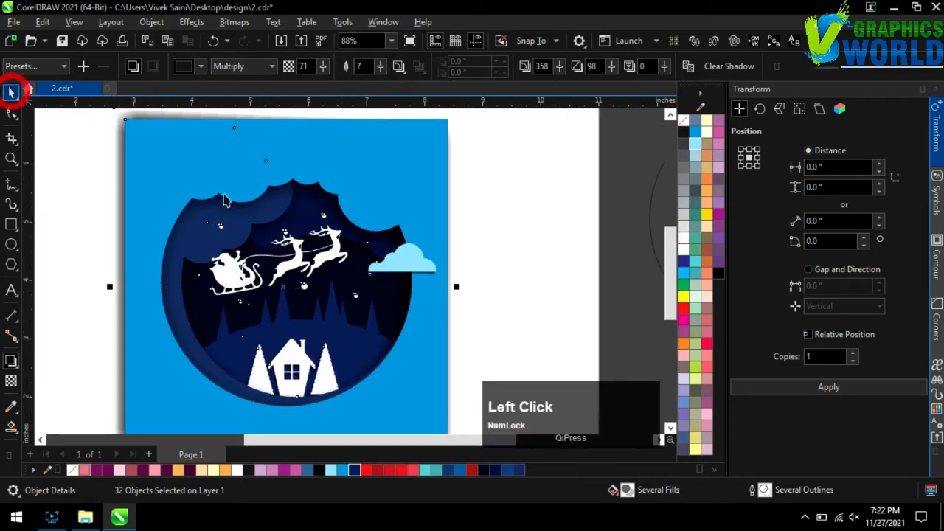
- Move the light blue cloud off the blue frame onto the blank page and group the remaining scene objects
scroll(405, 270, down, 2)
scroll(404, 270, down, 1)
click(399, 254)
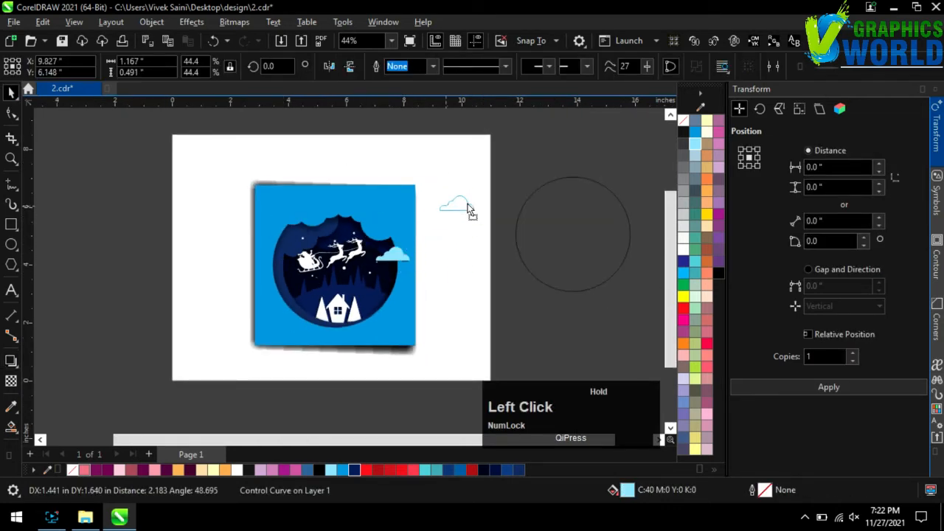
drag(214, 140, 435, 384)
key(ctrl+g)
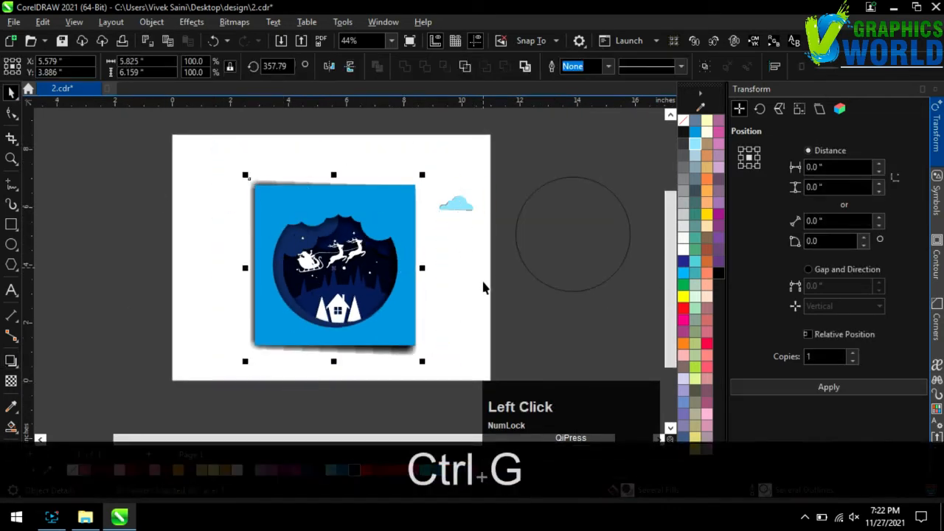
- Place the spare outline circle over the framed scene and bring it to the front of the page
click(568, 225)
drag(568, 225, 325, 246)
scroll(410, 225, up, 1)
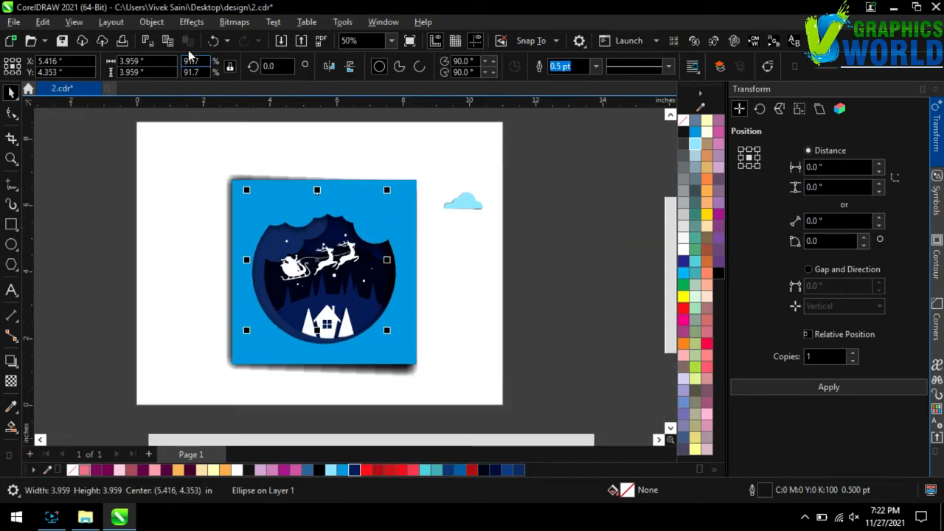
click(151, 21)
mouse_move(234, 211)
click(418, 213)
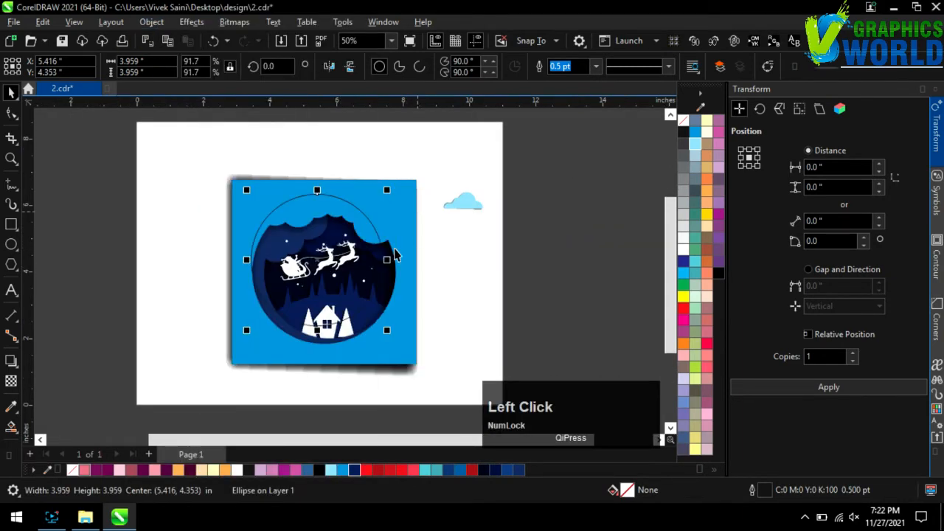
drag(348, 212, 357, 214)
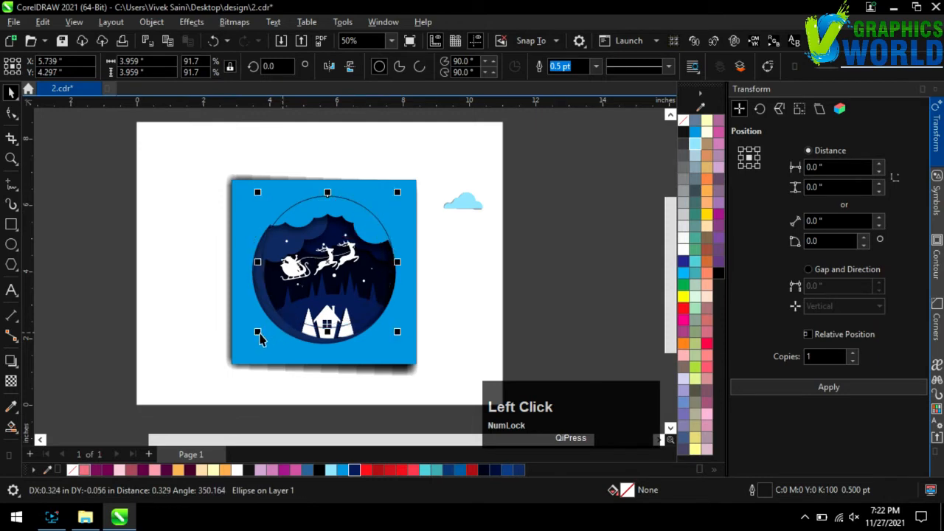
- Enlarge the circle to about 4.62 inches across and position it around the round cloud-edged opening
drag(234, 353, 228, 355)
scroll(296, 283, up, 2)
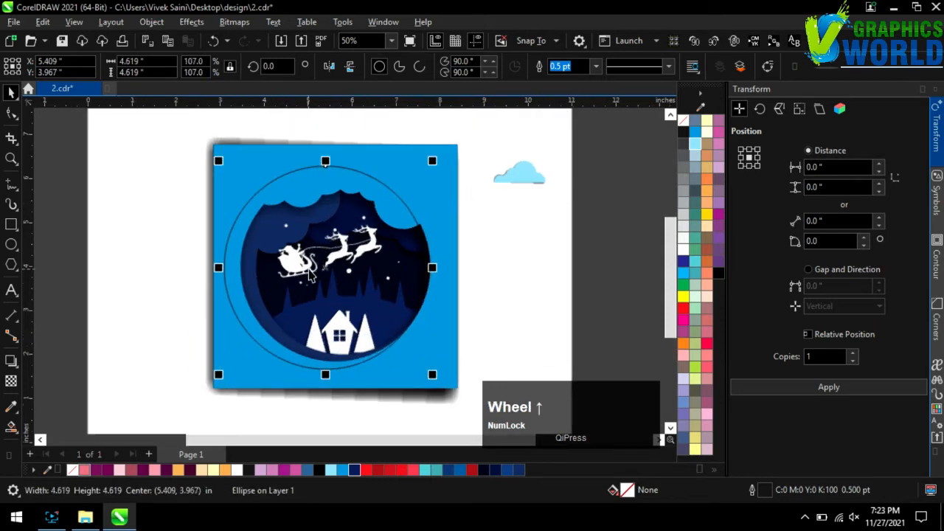
drag(344, 282, 351, 279)
click(561, 265)
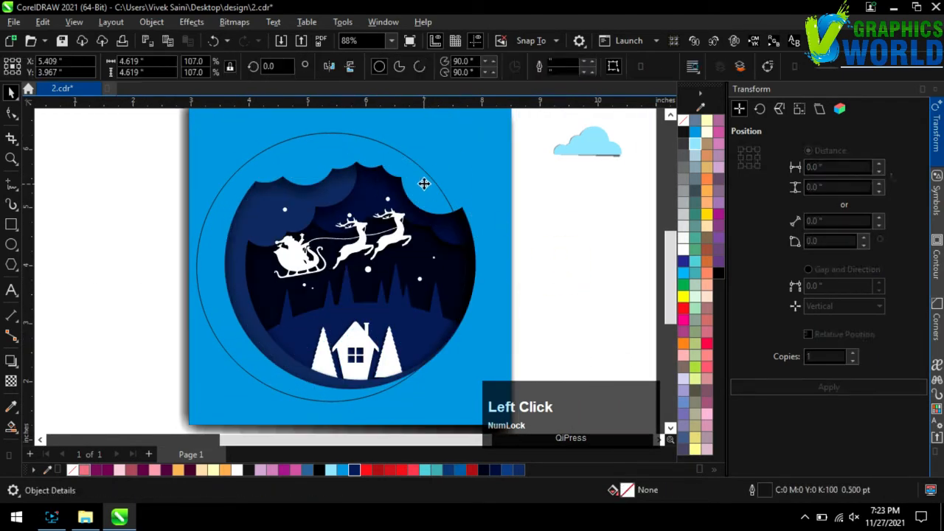
click(434, 181)
scroll(426, 220, down, 2)
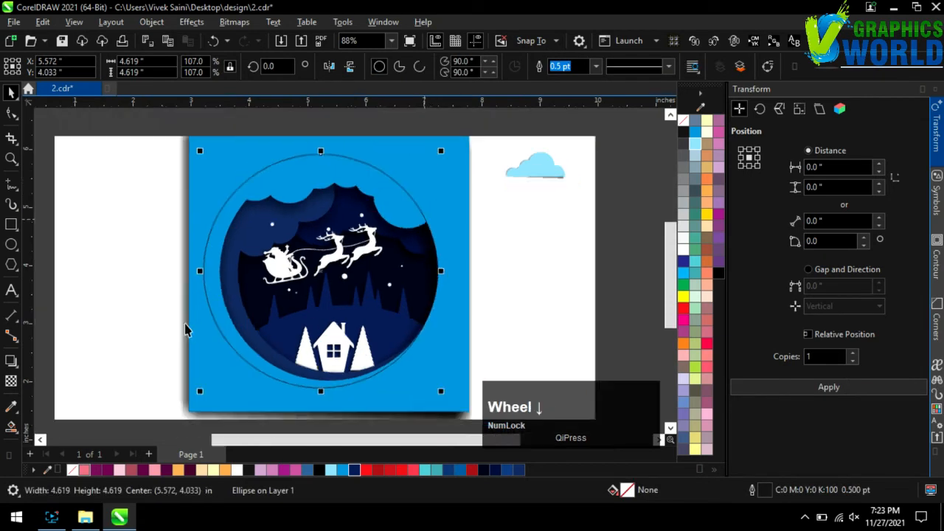
- PowerClip the framed scene group inside the circle and remove the circle's outline
click(430, 179)
right_click(407, 167)
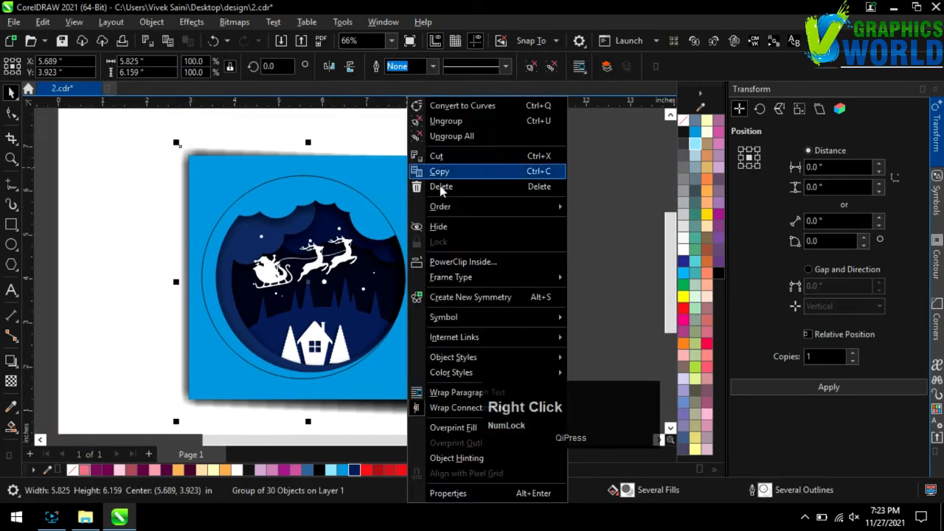
click(434, 262)
click(355, 197)
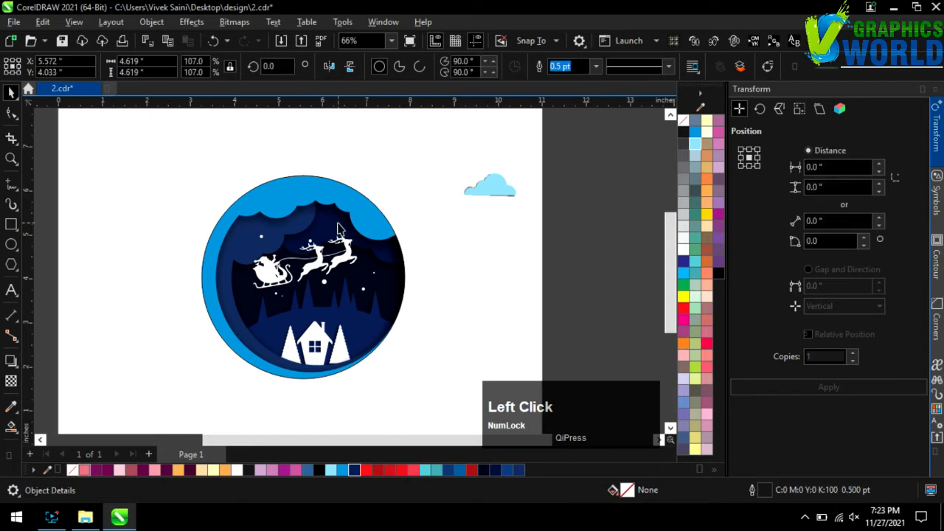
right_click(684, 122)
- Move the cloud onto the circular scene's right edge and bring it to the front of the page
drag(500, 190, 408, 285)
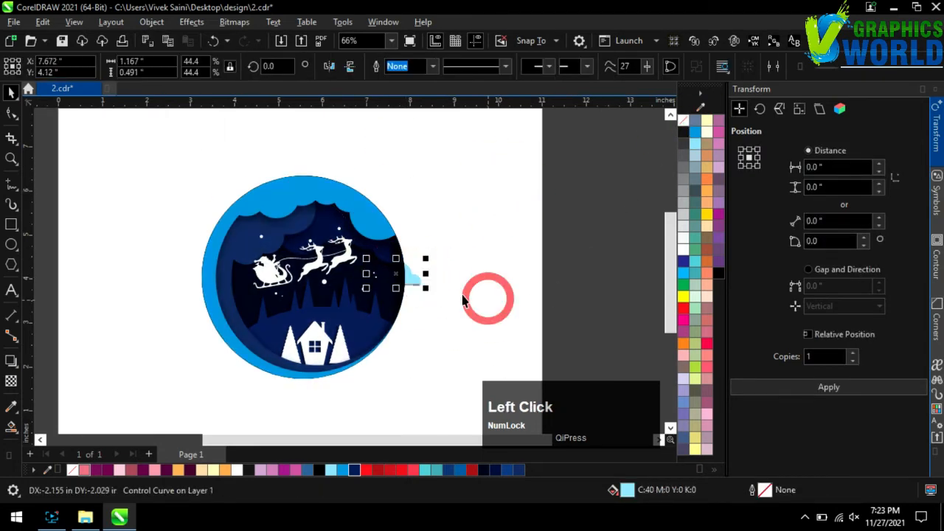
click(152, 21)
mouse_move(262, 209)
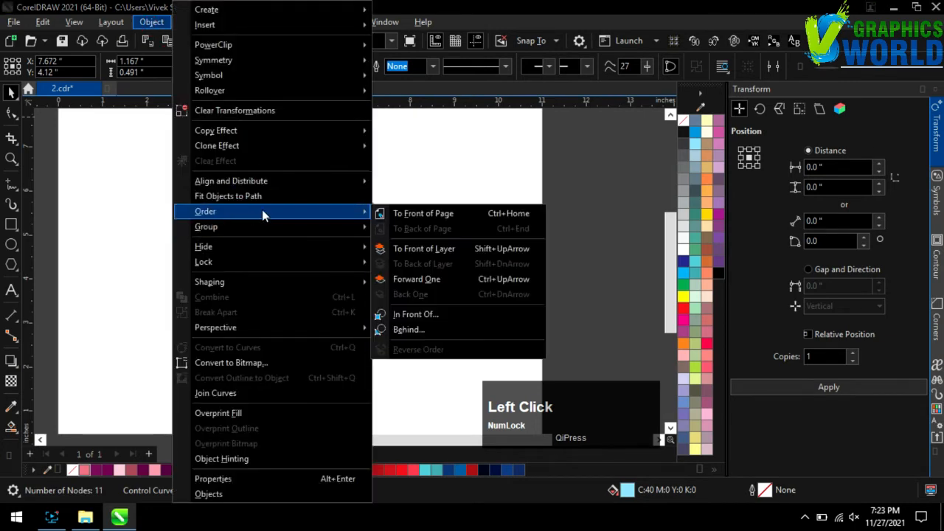
click(411, 214)
- Enlarge the cloud to about 1.48 by 0.62 inches on the circle's right edge
scroll(383, 156, down, 1)
scroll(375, 268, up, 1)
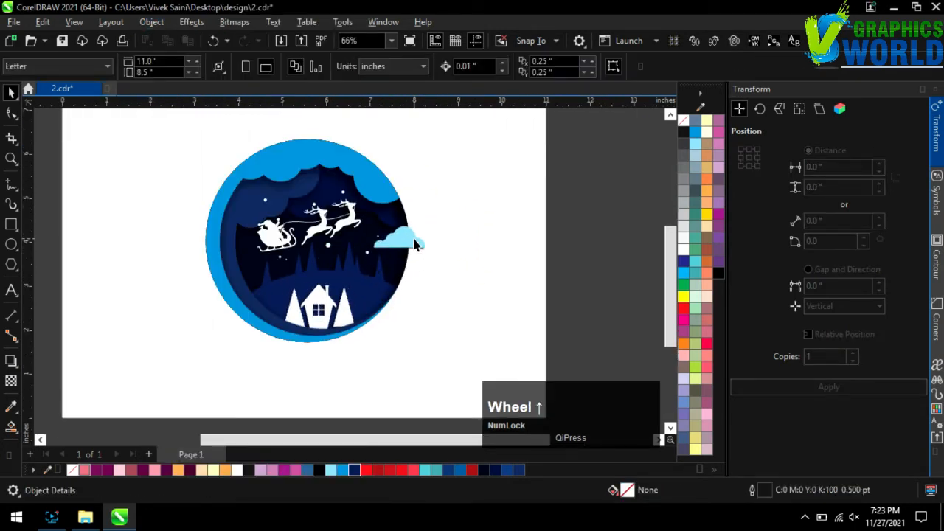
drag(413, 236, 459, 271)
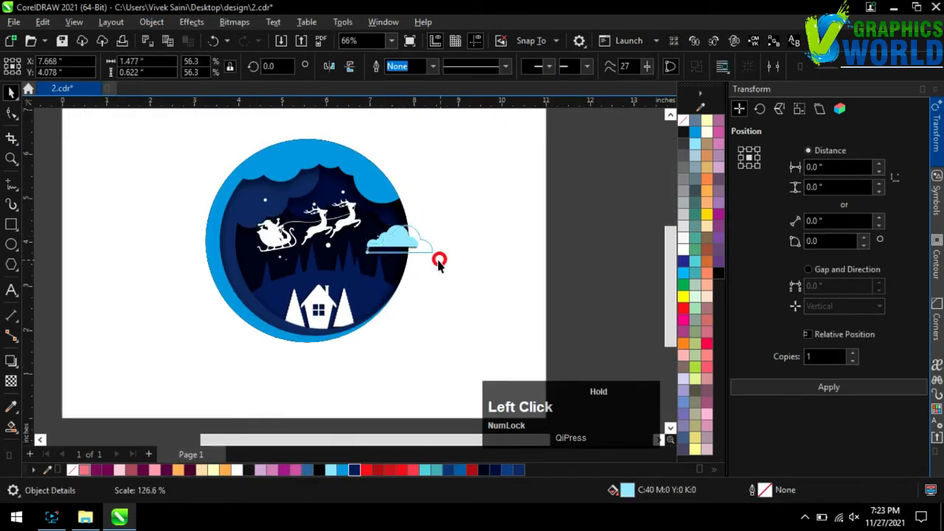
scroll(470, 253, down, 2)
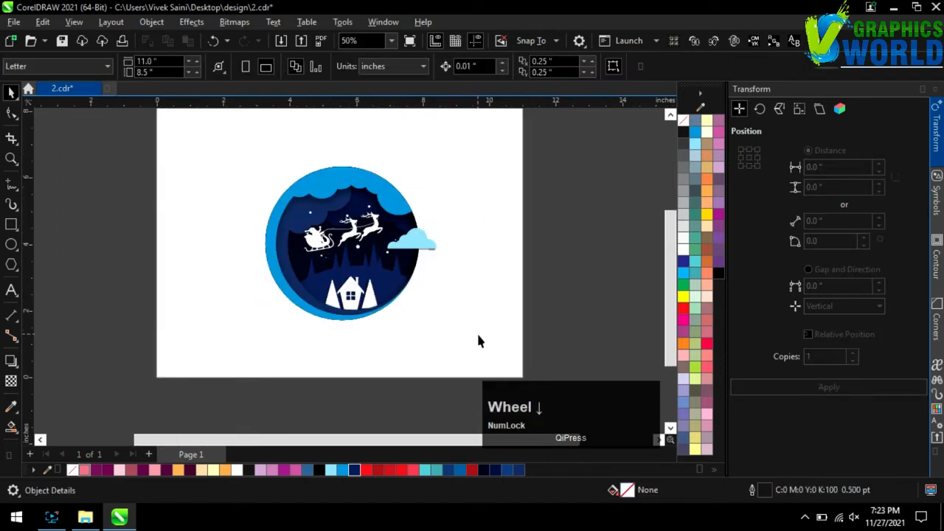
- Move the circular scene together with the cloud about 0.63 inches up and 0.19 inches left on the page
drag(487, 355, 309, 240)
drag(406, 267, 402, 253)
drag(455, 322, 456, 323)
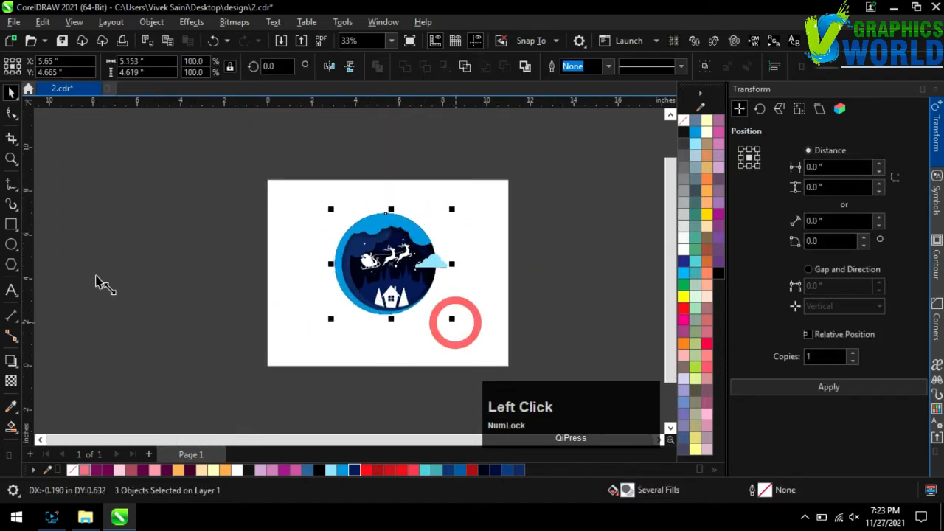
- Draw a background rectangle about 6.8 by 8.47 inches, fill it red C19 M100 Y100 K18 without outline, and send it to the back
drag(316, 181, 465, 366)
scroll(508, 286, up, 1)
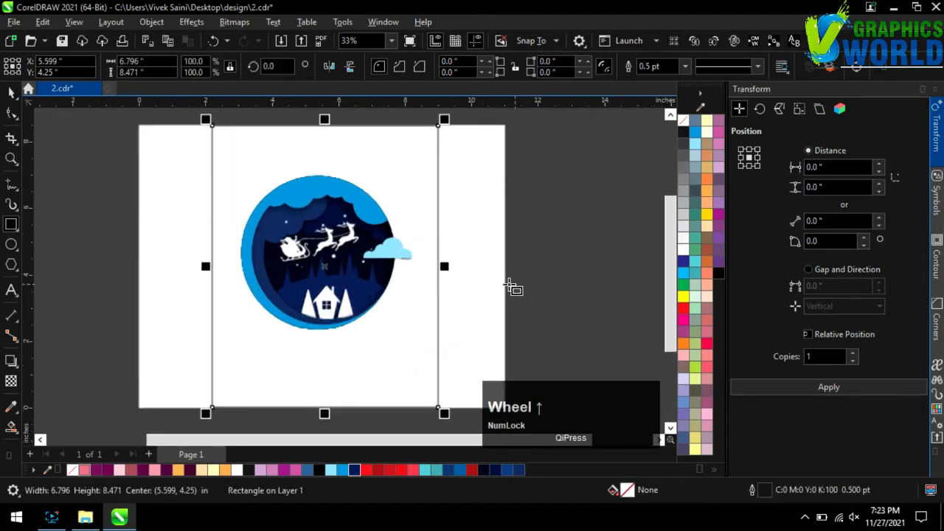
click(684, 310)
right_click(683, 125)
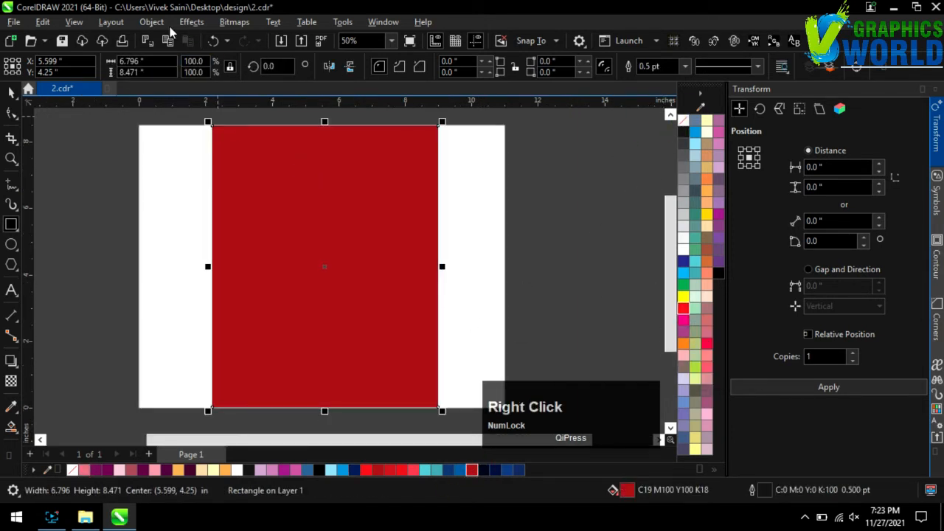
click(153, 21)
mouse_move(186, 212)
click(407, 229)
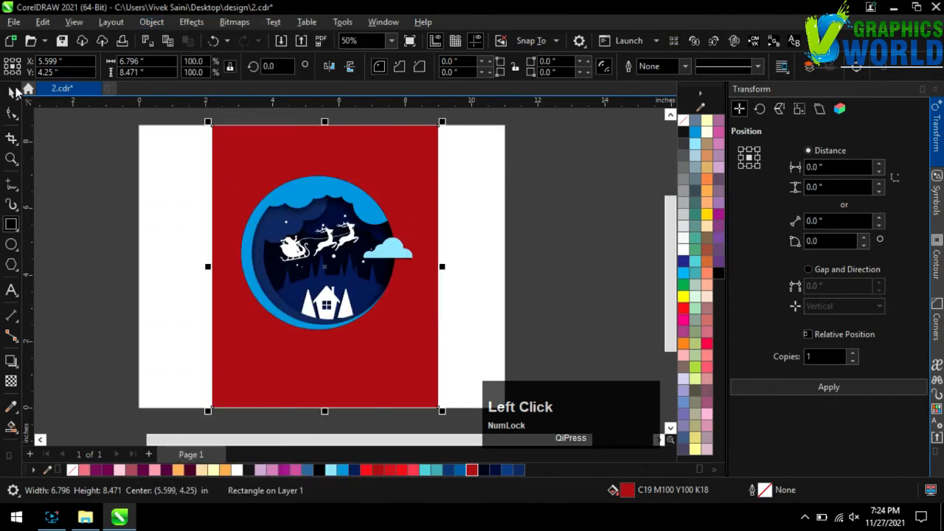
- Group the circular scene and the cloud in front of the red background
scroll(353, 200, up, 2)
scroll(302, 186, down, 1)
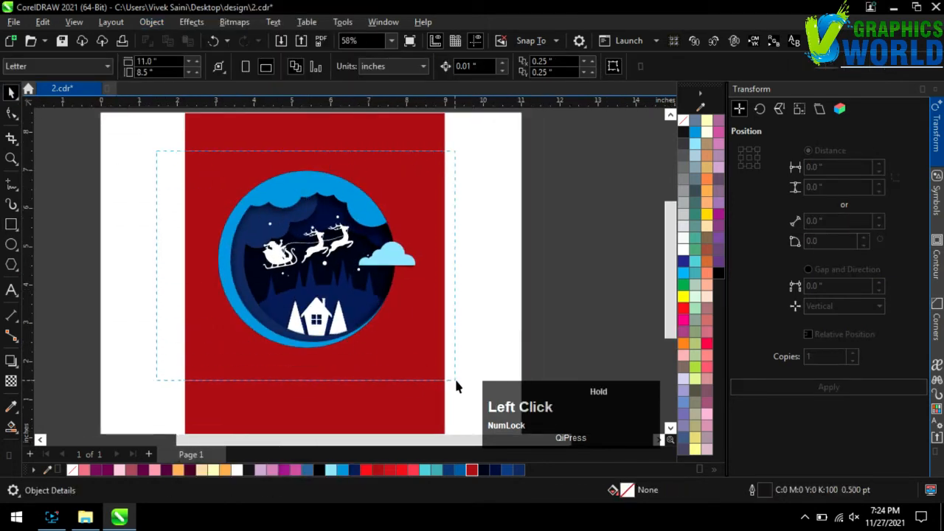
key(ctrl+g)
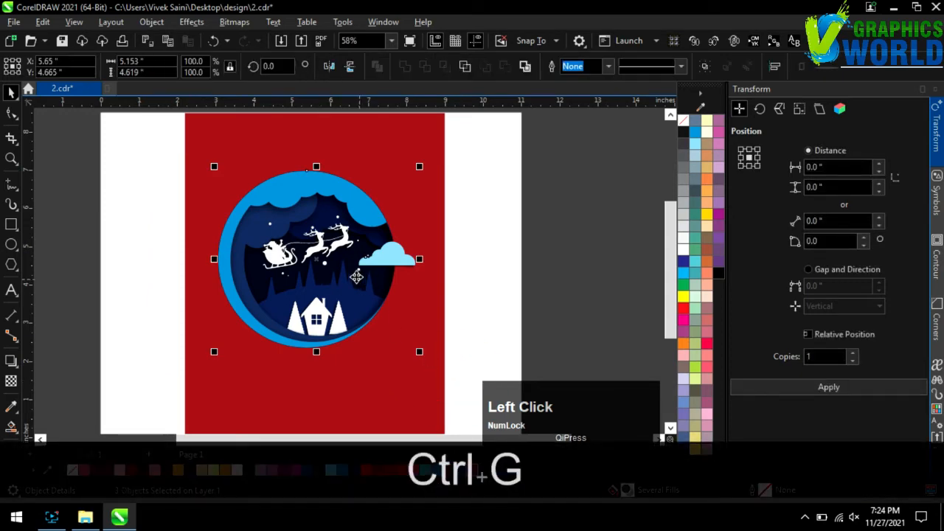
- Give the background rectangle an elliptical fountain fill centered on the circular scene, with bright red as the center color
key(g)
scroll(330, 277, down, 1)
drag(416, 159, 417, 153)
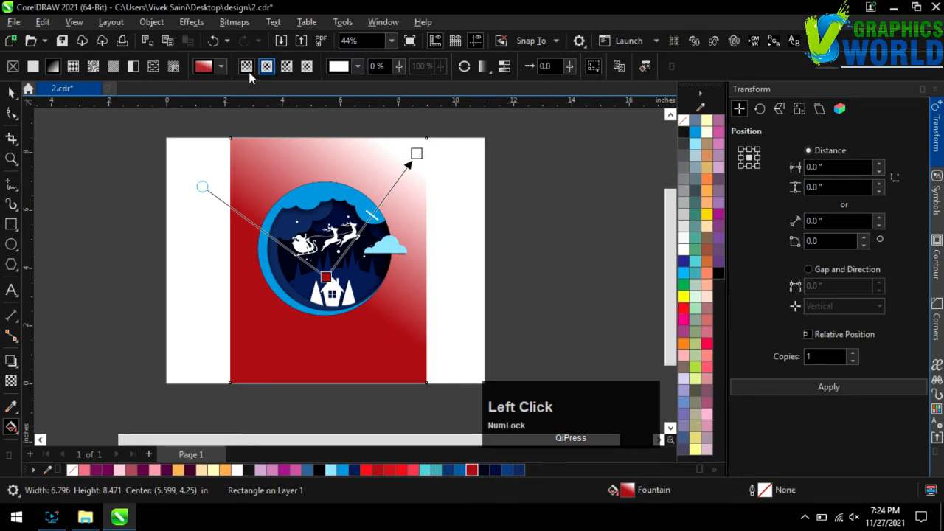
click(268, 67)
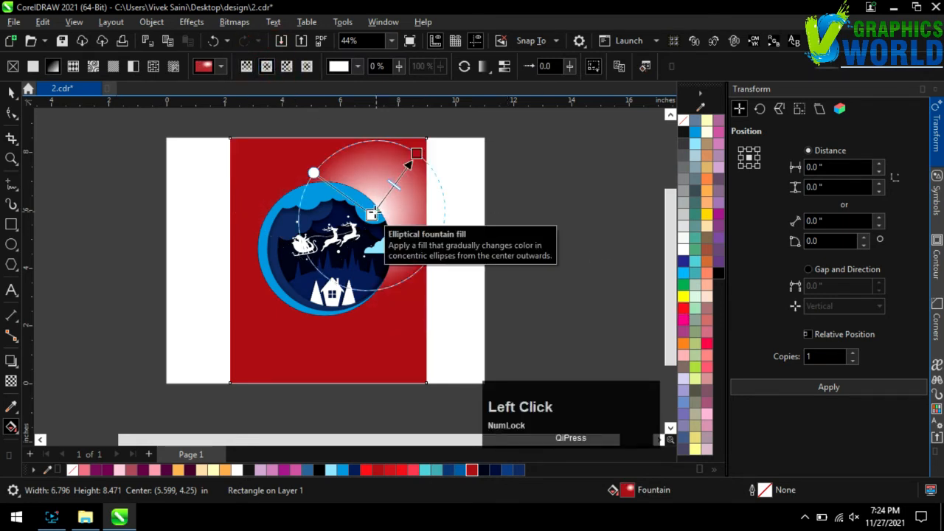
drag(371, 215, 337, 254)
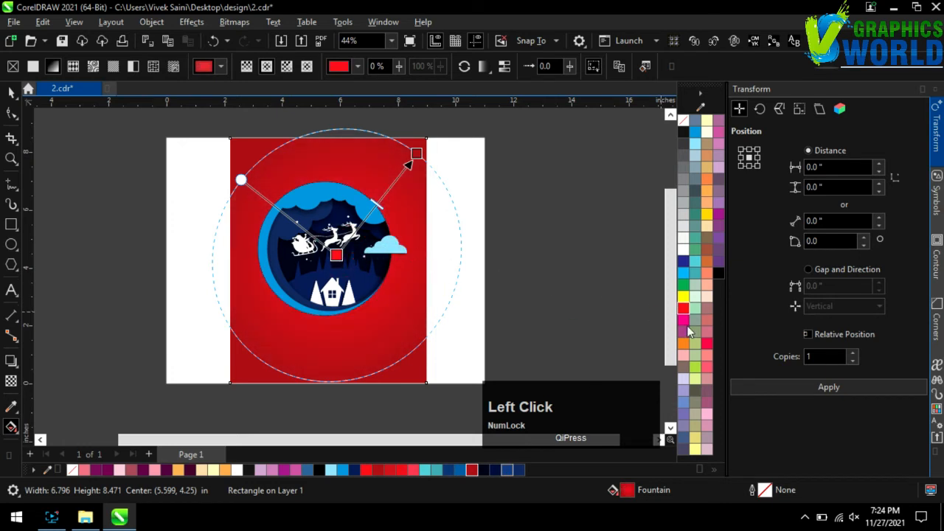
- Set the fountain fill's outer color to dark red C36 M96 Y96 K56 and deselect the rectangle
click(418, 153)
click(437, 148)
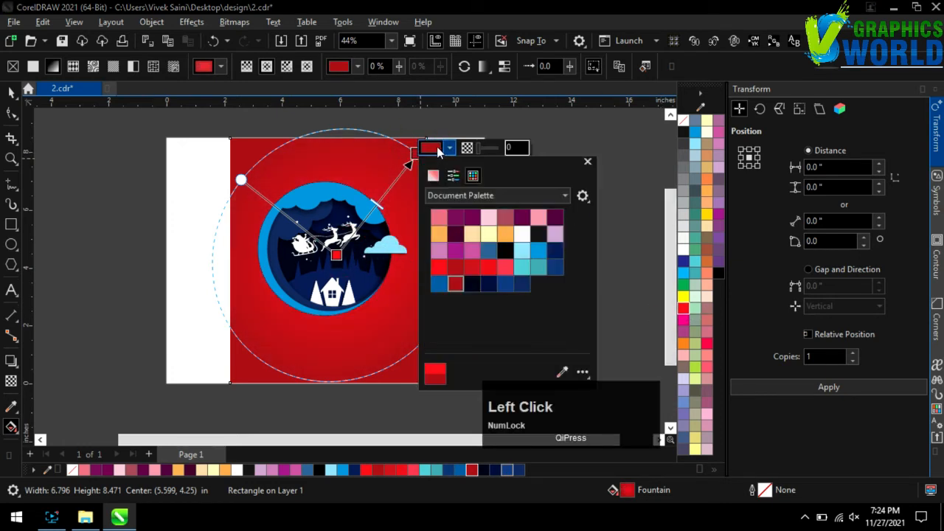
click(435, 175)
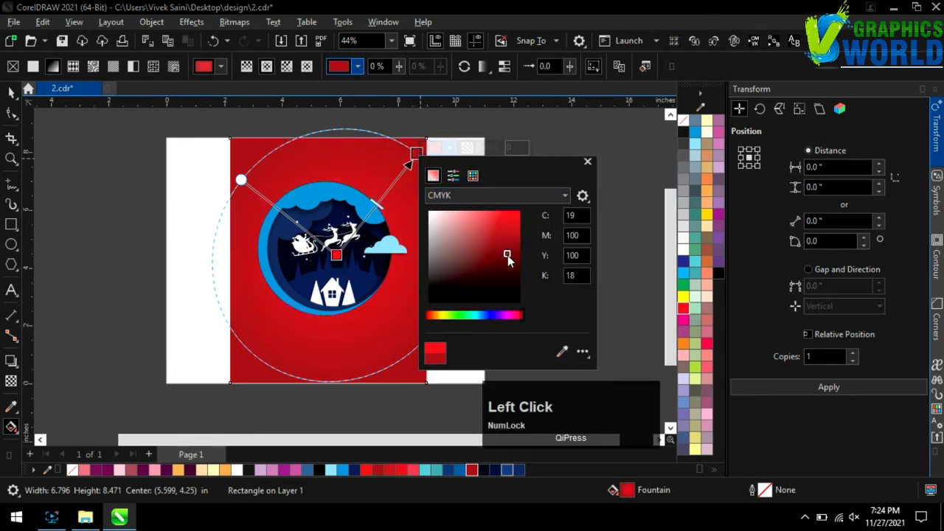
drag(507, 255, 510, 263)
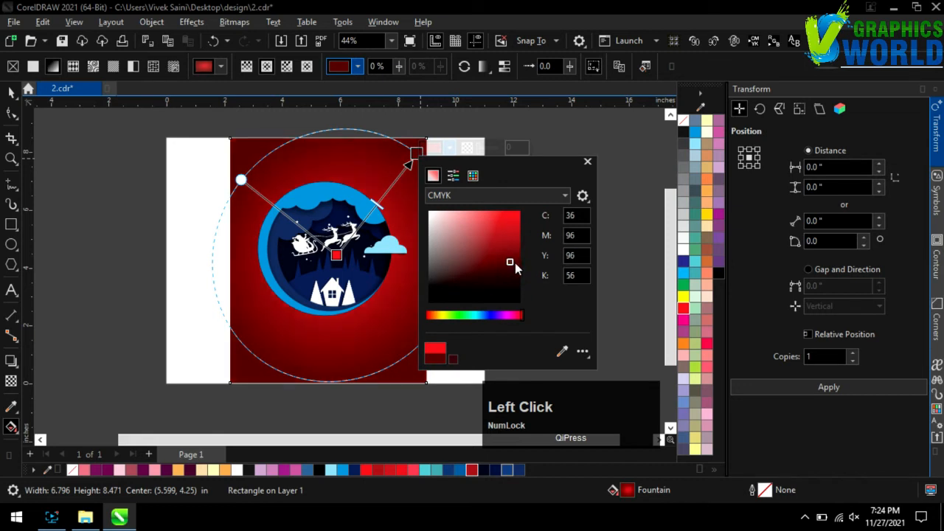
click(564, 137)
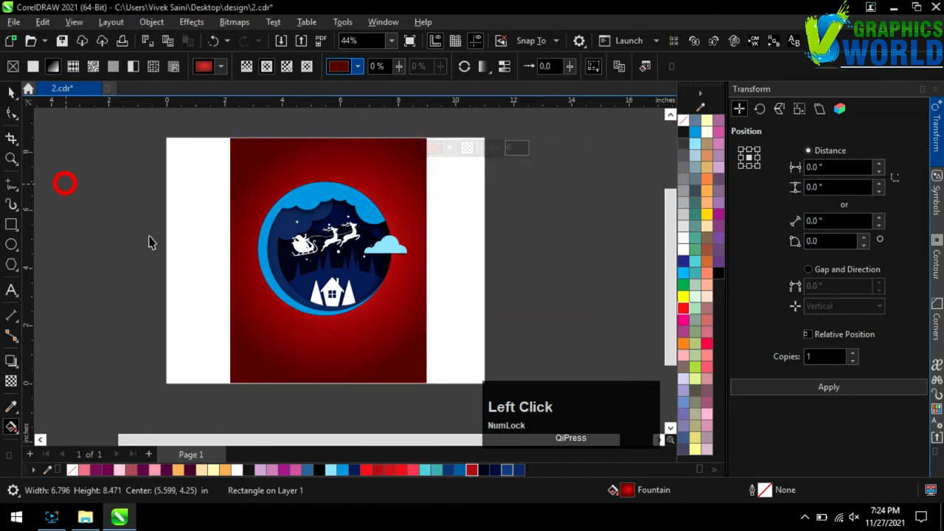
click(148, 242)
scroll(148, 242, up, 1)
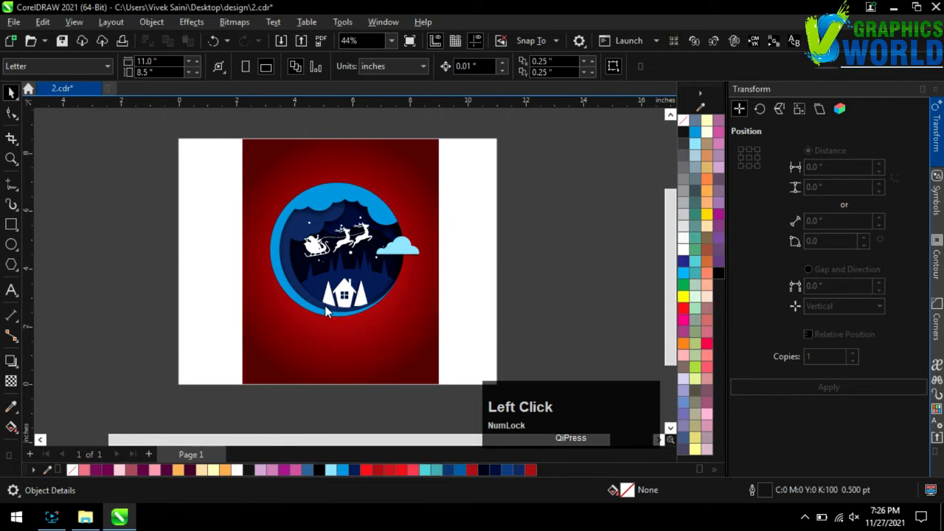
- Draw a circle about 2.83 inches across below the house, overlapping the lower edge of the circular scene
scroll(328, 311, up, 1)
key(F7)
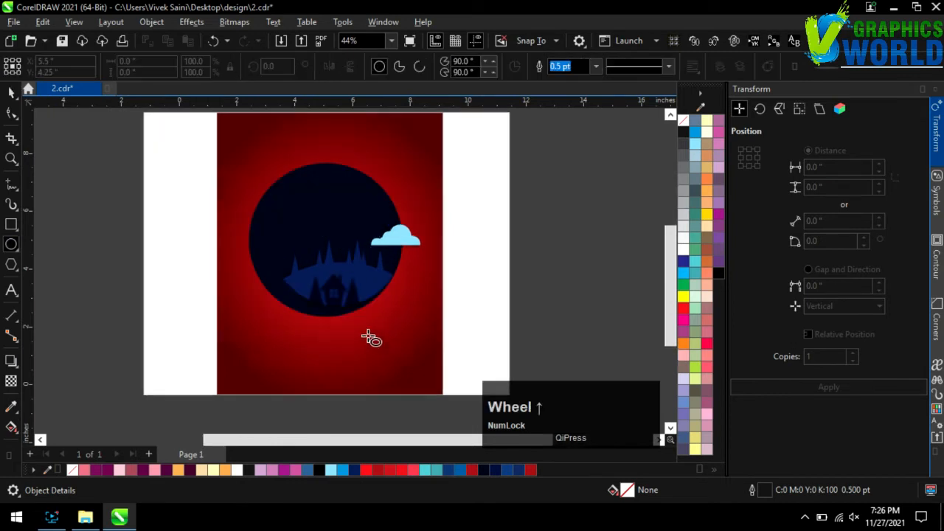
mouse_move(188, 281)
mouse_down()
mouse_move(289, 375)
mouse_move(348, 408)
mouse_up()
click(12, 95)
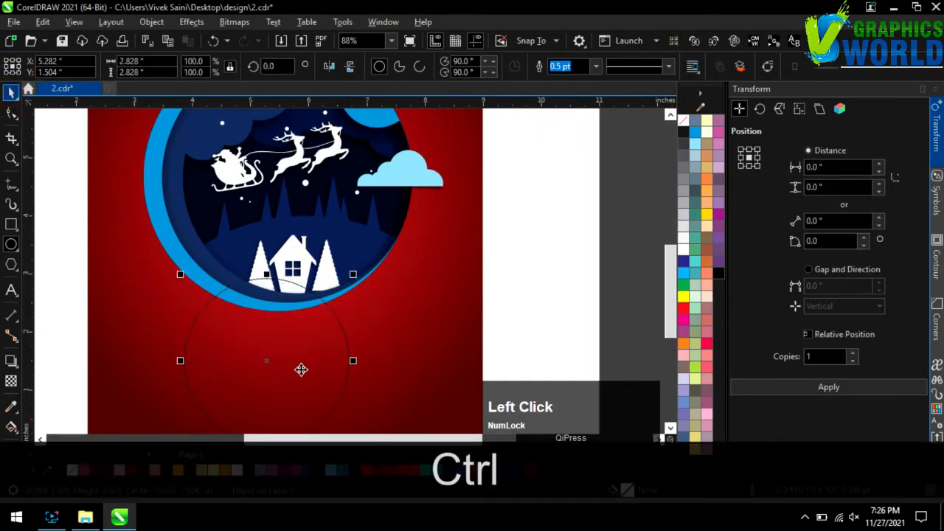
- Widen the circle into an ellipse about 4.82 inches wide, its upper edge crossing the base of the house and trees
drag(326, 372, 317, 372)
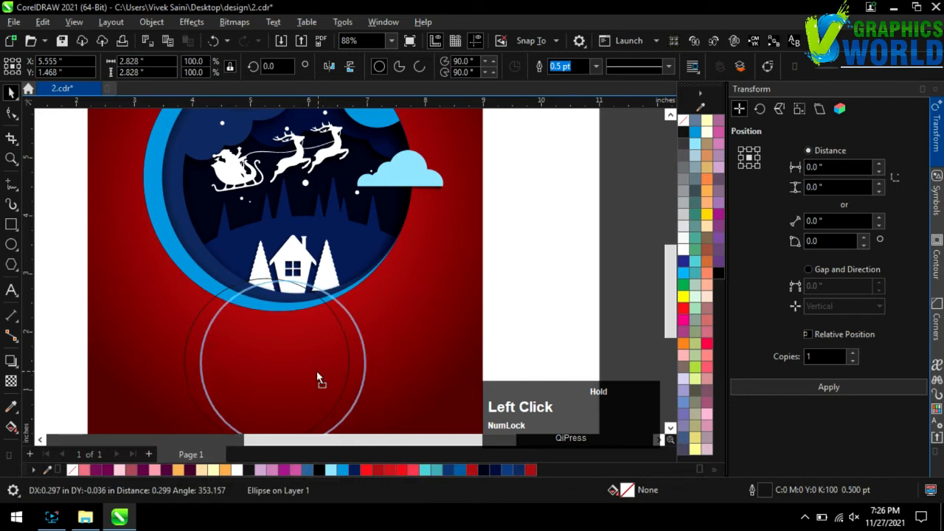
drag(350, 365, 427, 372)
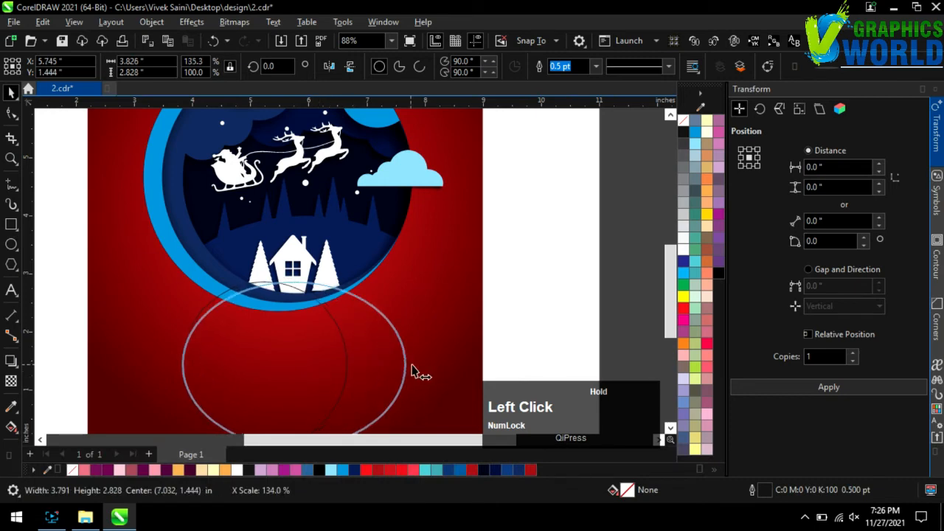
drag(355, 359, 339, 356)
drag(402, 367, 424, 367)
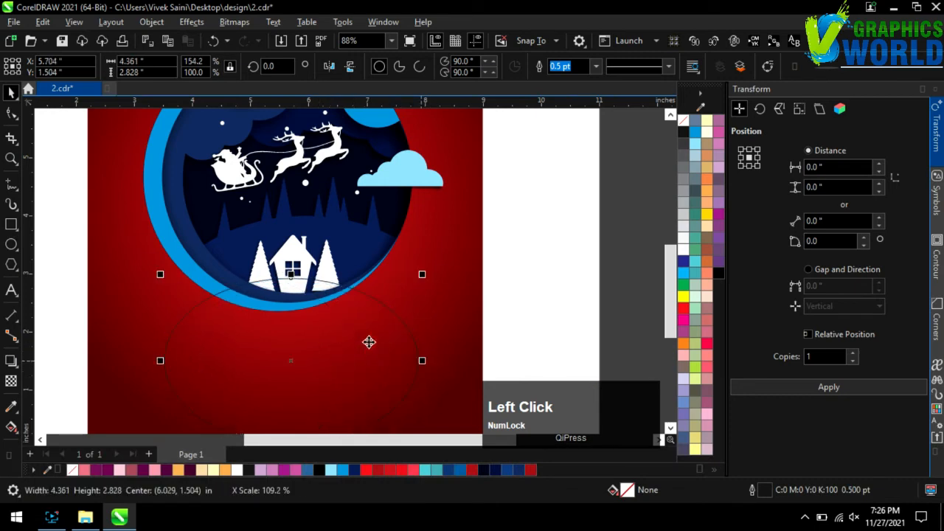
scroll(339, 360, up, 1)
drag(357, 322, 357, 326)
scroll(324, 284, up, 1)
drag(487, 392, 511, 393)
drag(361, 349, 362, 348)
- Trim the lower part of the clipped circular scene with the ellipse and delete the ellipse
scroll(298, 308, down, 2)
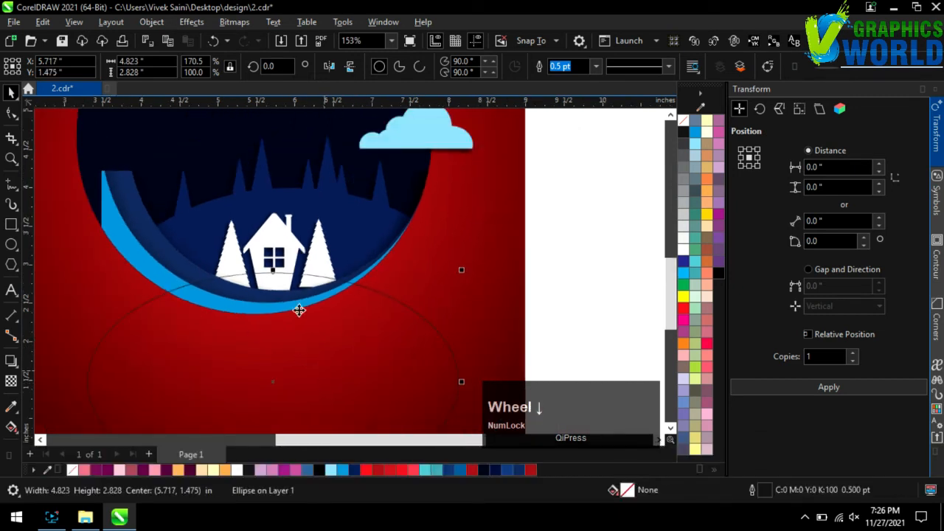
shift+click(297, 161)
key(c)
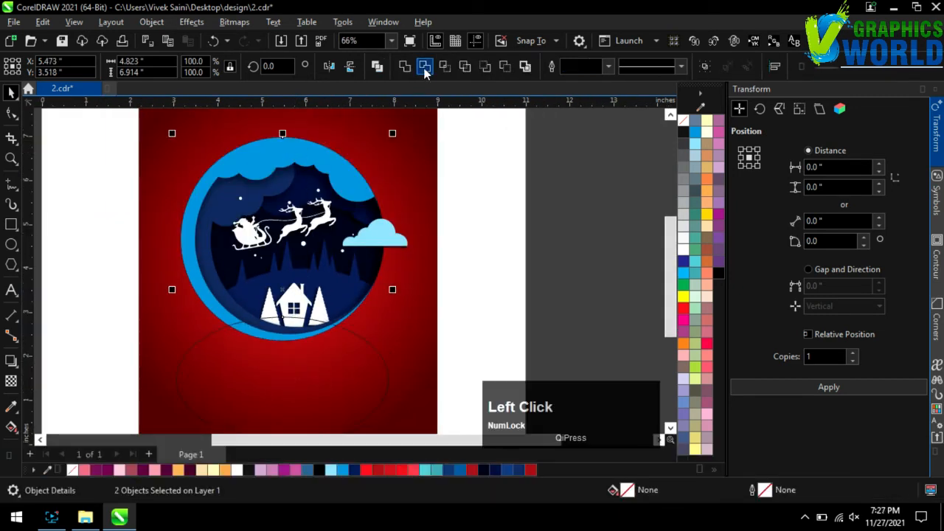
drag(308, 380, 529, 301)
key(Delete)
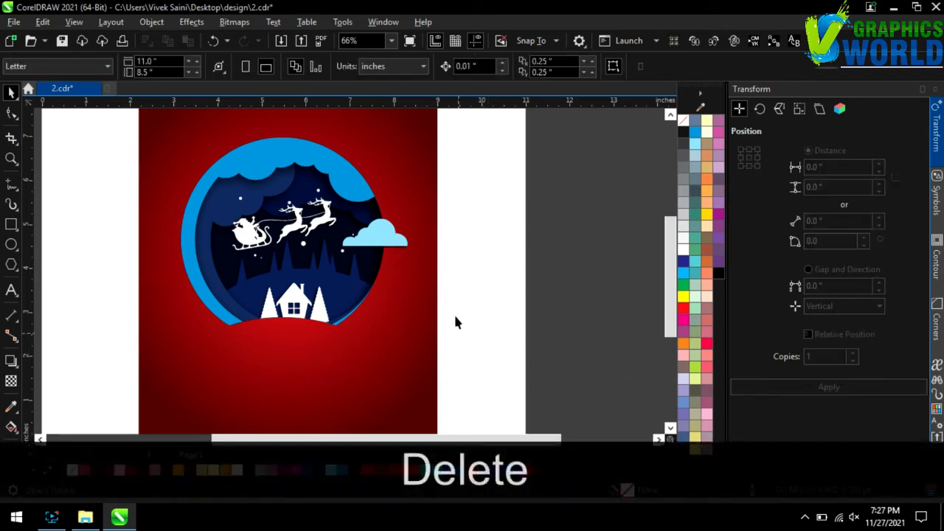
- Switch to File Explorer, open New Text Document in the design folder and copy its text Merry Christmas
scroll(455, 318, down, 1)
drag(488, 338, 226, 173)
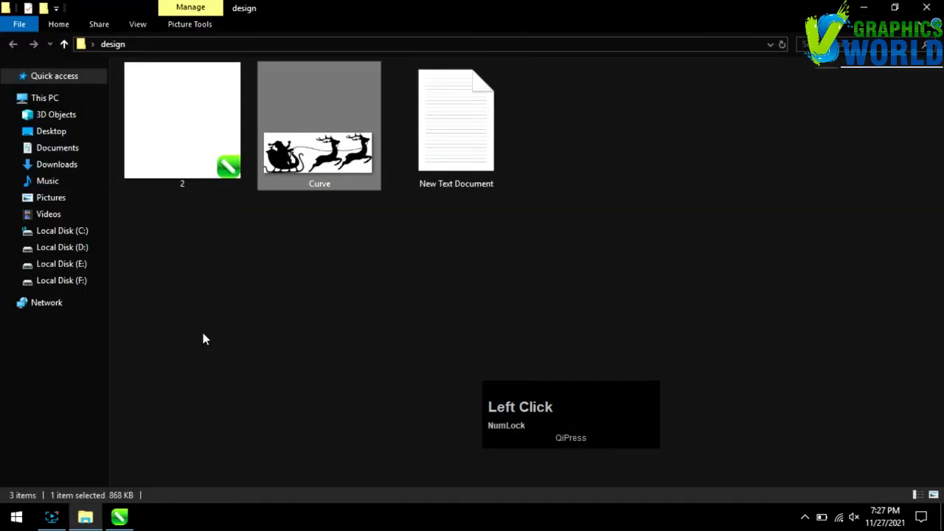
double_click(456, 118)
key(ctrl+a)
key(ctrl+c)
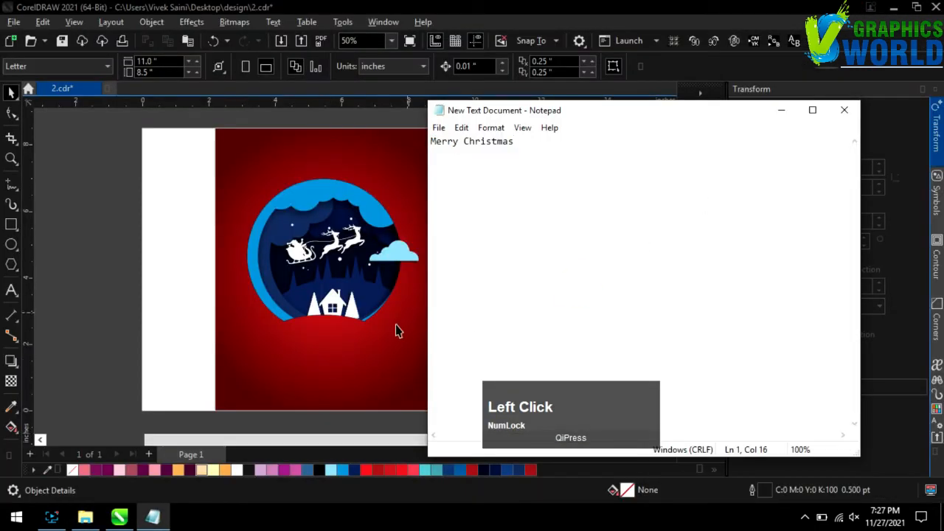
- Return to CorelDRAW, paste Merry Christmas as artistic text, and place it in white below the house on the red background
click(394, 331)
click(11, 290)
click(124, 308)
key(ctrl+v)
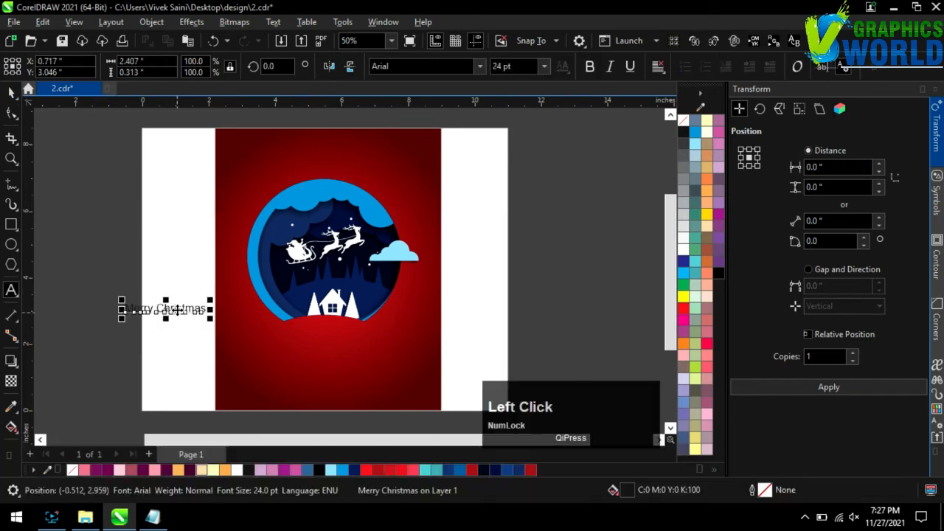
scroll(386, 350, up, 3)
click(369, 321)
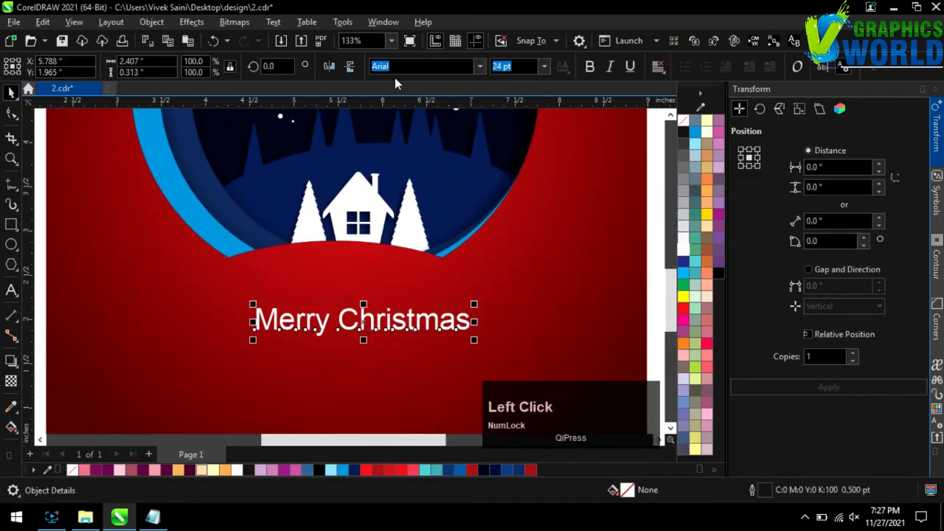
- Change the greeting's font to Aspire and enlarge the text to about 48 pt
click(481, 66)
scroll(454, 211, down, 5)
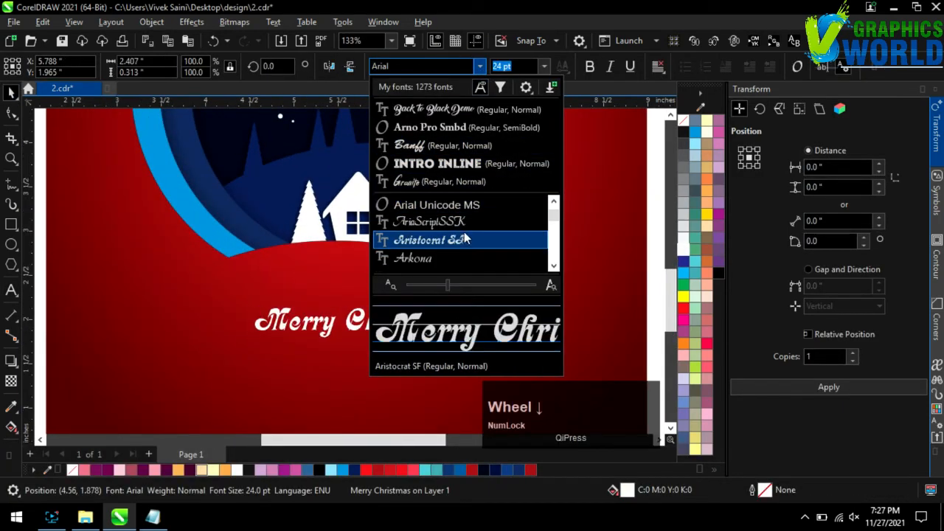
click(465, 228)
scroll(377, 341, down, 2)
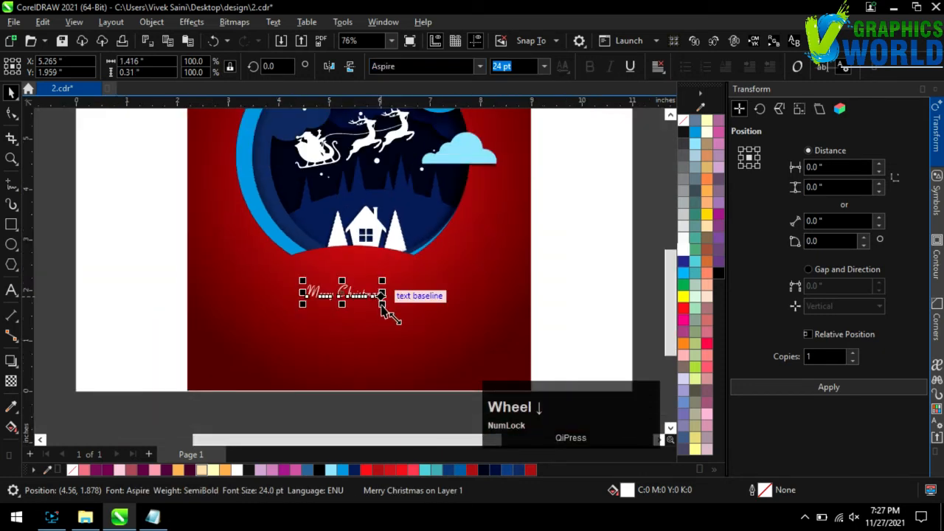
drag(383, 310, 451, 341)
- Break the greeting into separate words, enlarge Christmas to about 83 pt, and place Merry just above it
key(ctrl+k)
drag(335, 308, 354, 289)
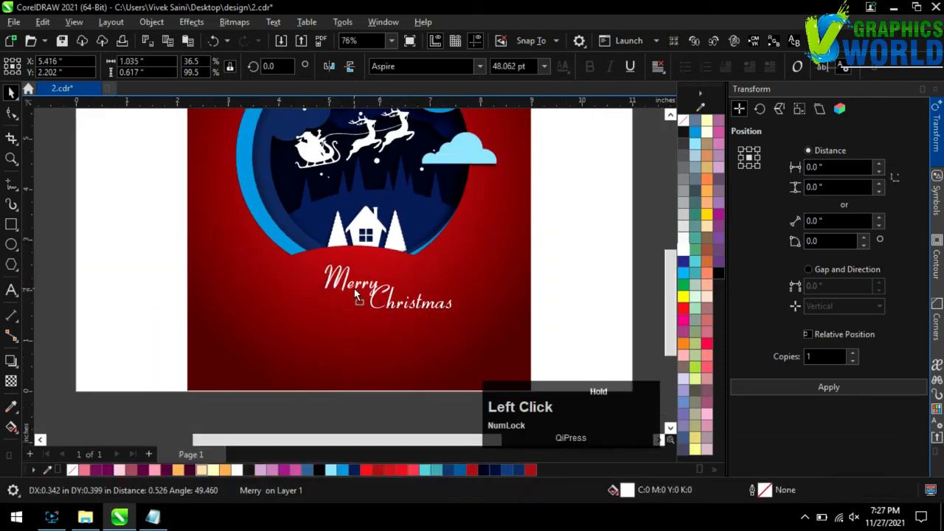
drag(400, 312, 435, 357)
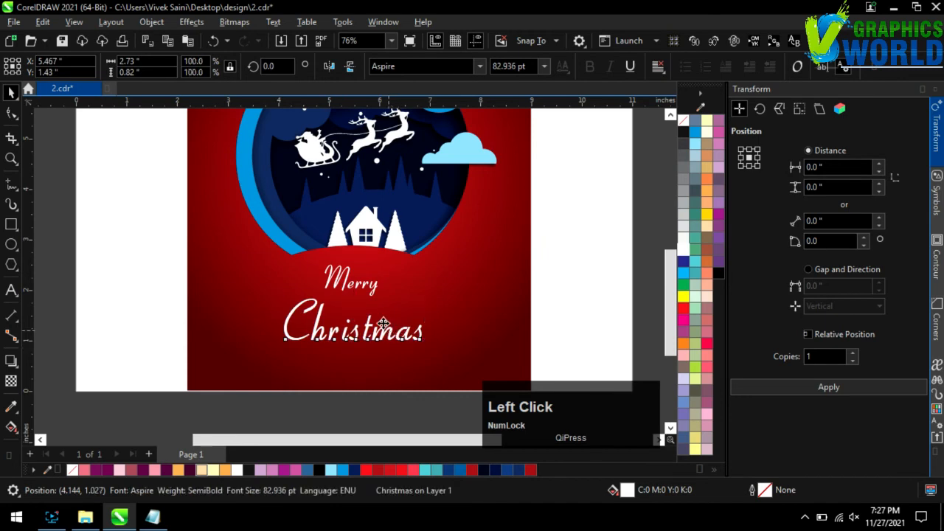
scroll(352, 321, up, 2)
drag(341, 282, 348, 289)
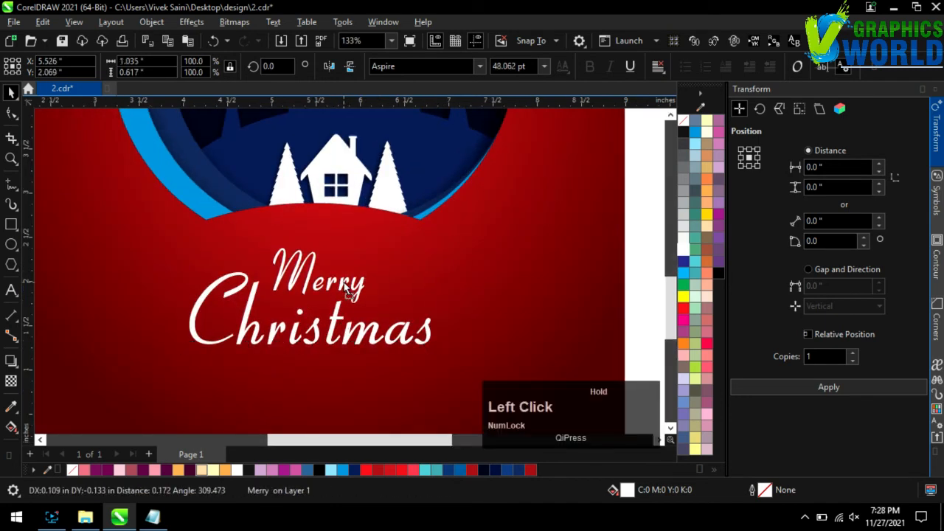
- Fill the word Merry with yellow and select the two words of the greeting
click(710, 265)
scroll(379, 419, down, 3)
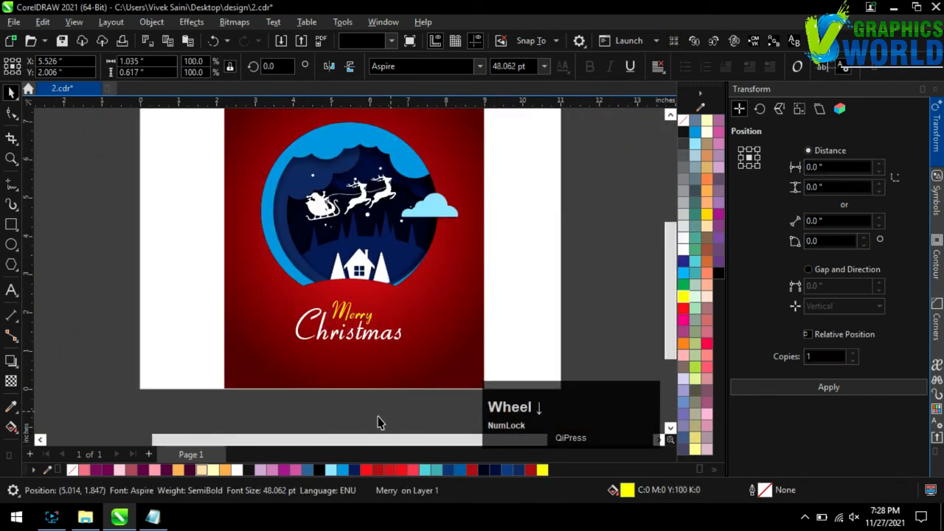
drag(269, 301, 418, 411)
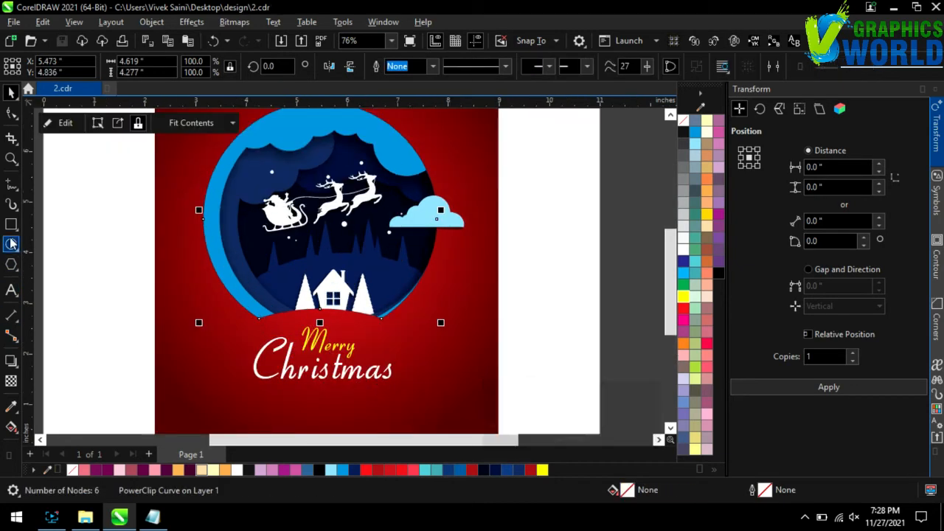
- Add a Multiply drop shadow to the trimmed circular scene with opacity 90 and feathering 9
click(13, 359)
drag(319, 210, 335, 300)
drag(344, 333, 347, 331)
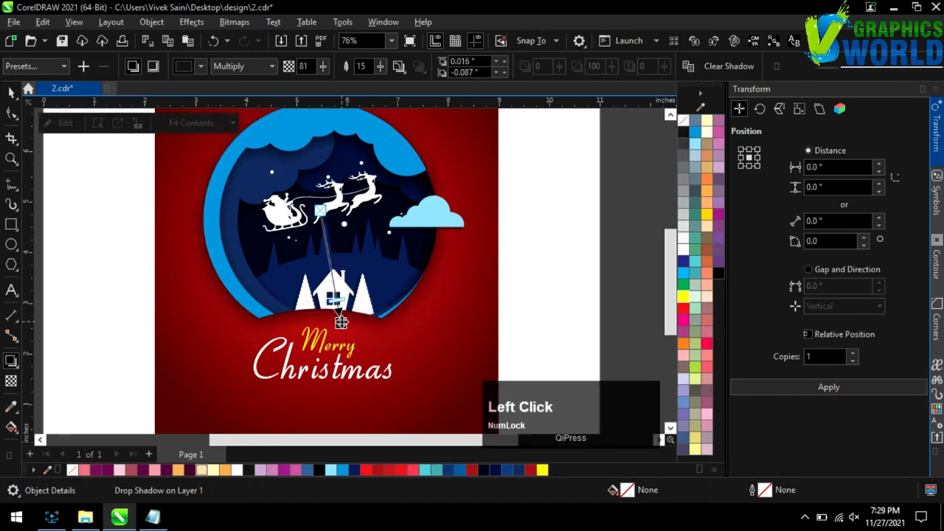
drag(334, 299, 337, 310)
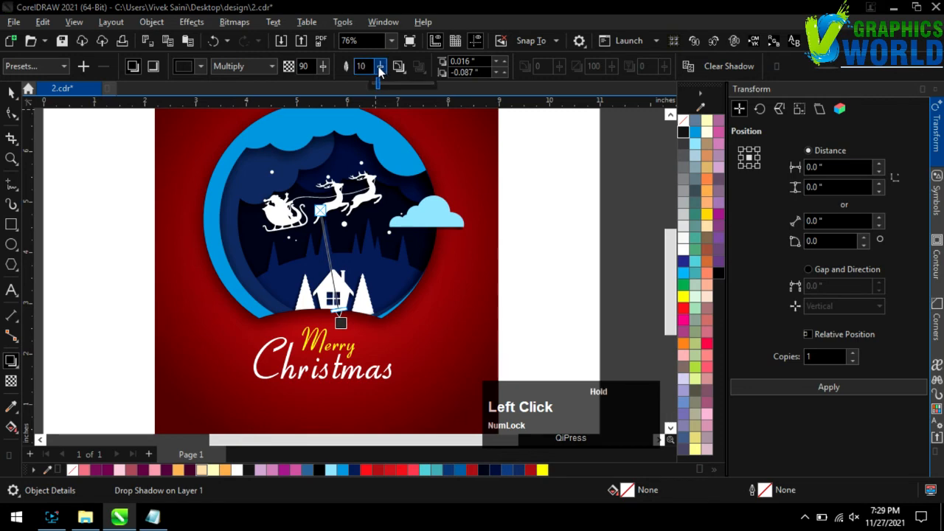
scroll(372, 228, down, 1)
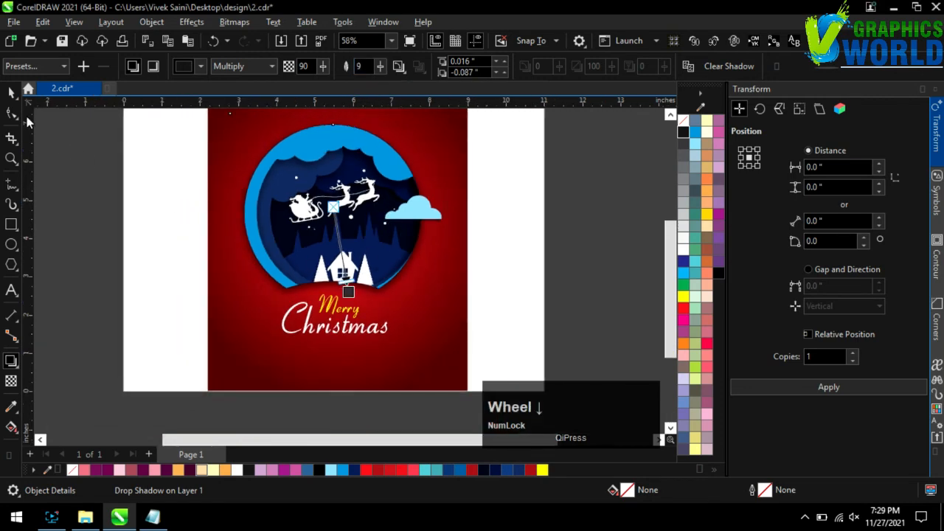
- Give the trimmed circular scene a thick white outline and deselect it
scroll(247, 344, down, 1)
scroll(267, 238, up, 1)
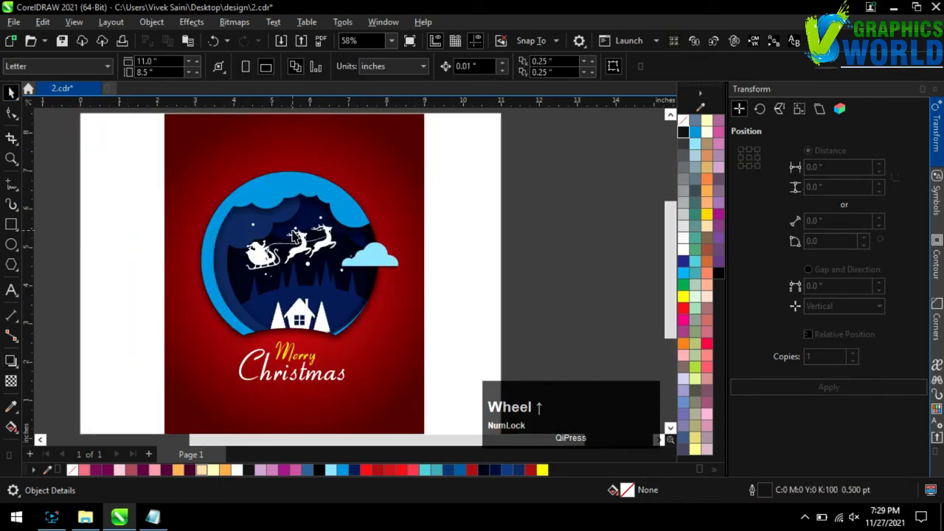
click(277, 229)
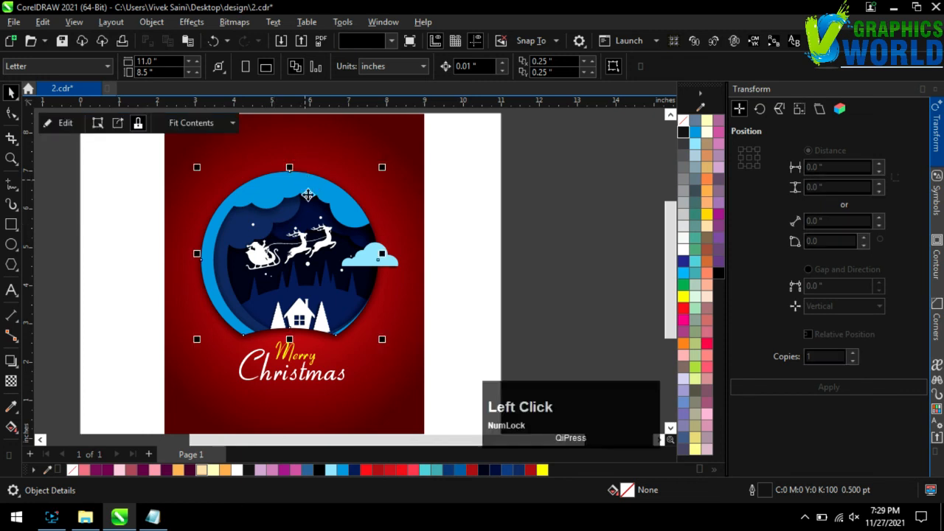
right_click(686, 248)
click(432, 65)
click(414, 160)
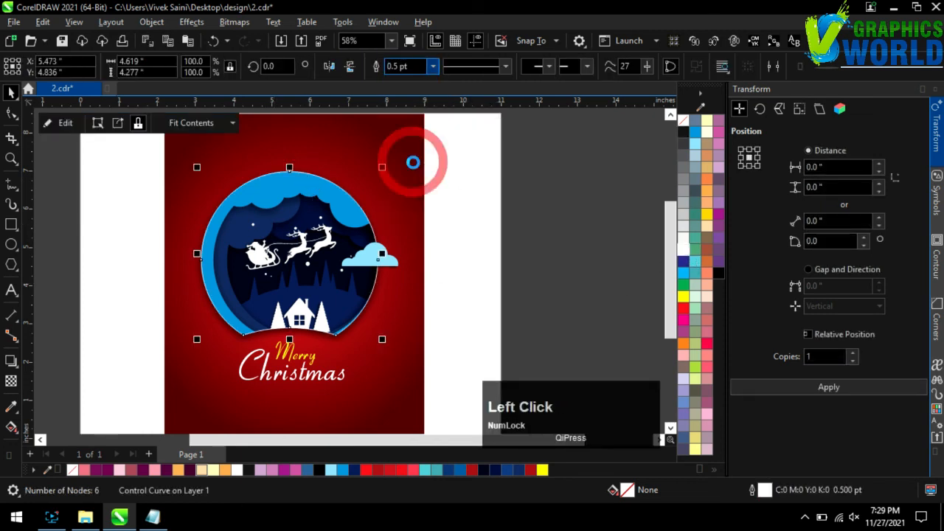
key(Escape)
scroll(110, 284, down, 1)
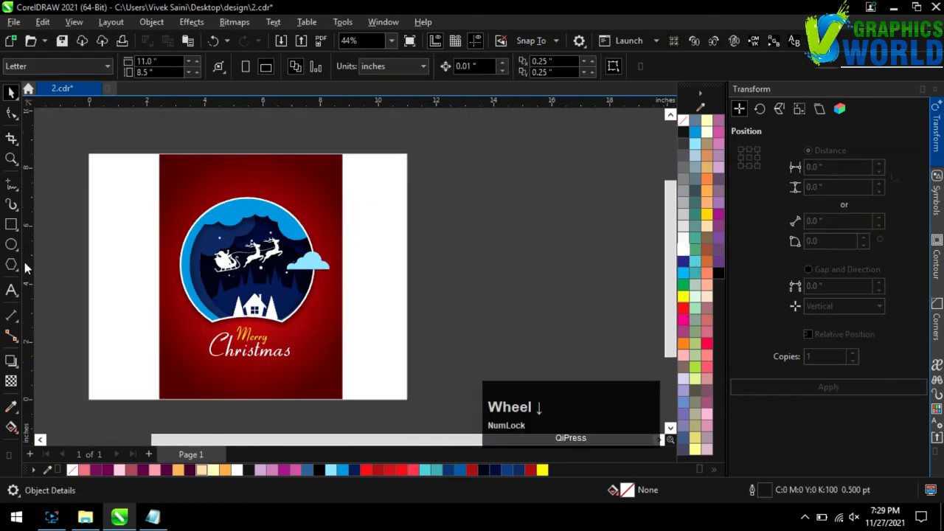
- Draw a circle about 1.41 inches across beside the page and duplicate it repeatedly into a horizontal overlapping row
mouse_move(399, 199)
mouse_down()
mouse_move(438, 249)
mouse_move(448, 249)
mouse_move(451, 226)
mouse_up()
scroll(352, 283, down, 1)
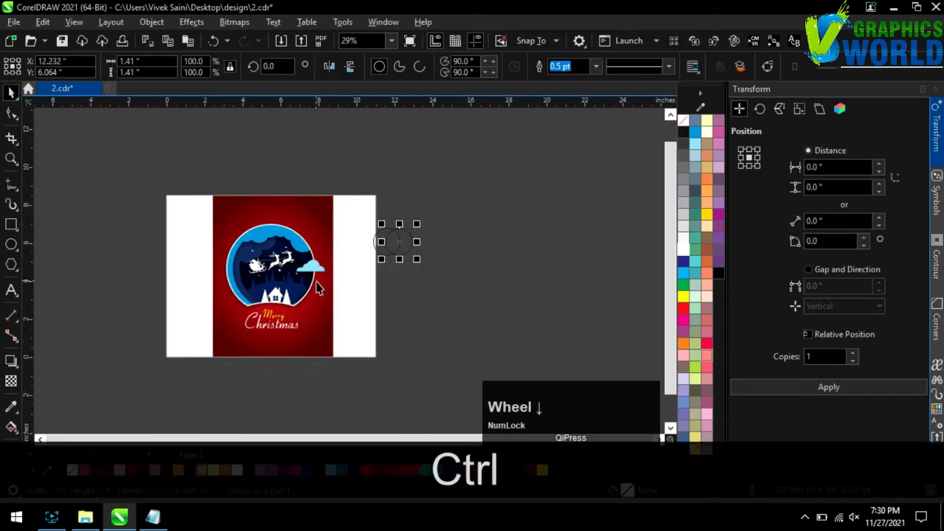
key(ctrl+d)
key(ctrl+d)
key(ctrl+d)
key(ctrl+d)
key(ctrl+d)
key(ctrl+d)
key(ctrl+d)
key(ctrl+d)
key(ctrl+d)
key(ctrl+d)
key(ctrl+d)
key(ctrl+d)
key(ctrl+d)
key(ctrl+d)
key(ctrl+d)
key(ctrl+d)
key(ctrl+d)
key(ctrl+d)
key(ctrl+d)
key(ctrl+d)
- Select the row of circles, copy it downward with overlap, and repeat the duplication to build a square grid
click(355, 190)
drag(355, 190, 617, 298)
scroll(453, 258, up, 1)
drag(430, 236, 428, 255)
right_click(428, 254)
key(ctrl+d)
key(ctrl+d)
key(ctrl+d)
scroll(438, 220, down, 1)
key(ctrl+d)
key(ctrl+d)
key(ctrl+d)
key(ctrl+d)
key(ctrl+d)
key(ctrl+d)
key(ctrl+d)
key(ctrl+d)
key(ctrl+d)
key(ctrl+d)
key(ctrl+d)
key(ctrl+d)
key(ctrl+d)
key(ctrl+d)
key(ctrl+d)
key(ctrl+d)
key(ctrl+d)
key(ctrl+d)
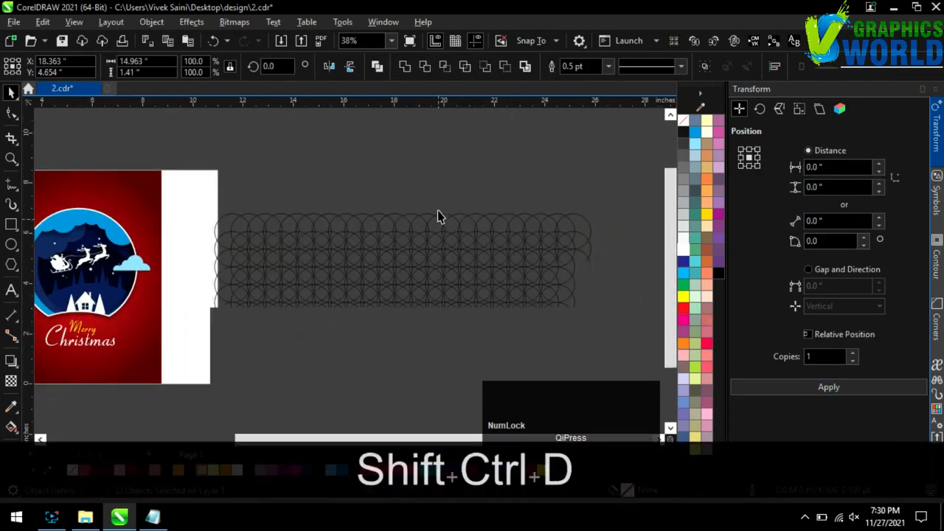
- Group all the overlapping circles and scale the group down to about 9.8 by 10.6 inches
scroll(421, 166, down, 2)
click(536, 181)
drag(508, 158, 326, 418)
key(ctrl+g)
drag(504, 388, 445, 341)
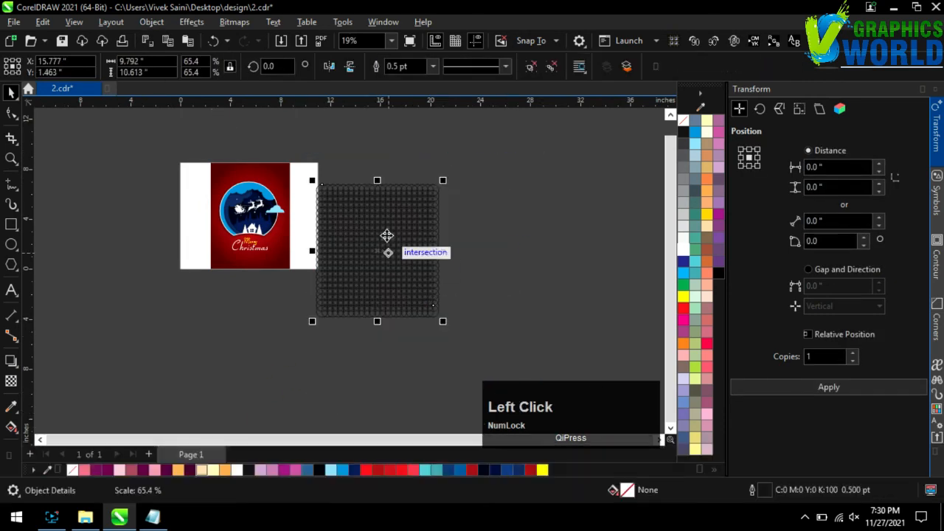
- Outline the circle pattern in dark red C20 M100 Y100 K21 and position it beside the red background
right_click(683, 308)
scroll(480, 289, up, 2)
drag(480, 288, 512, 247)
scroll(289, 182, up, 1)
scroll(407, 273, down, 1)
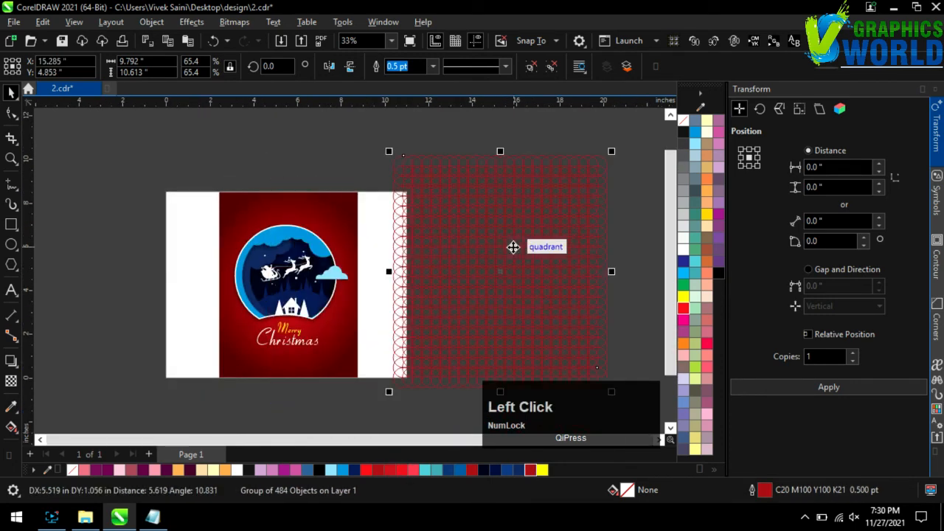
- PowerClip the circle pattern inside the red gradient background rectangle
right_click(512, 246)
click(565, 260)
click(312, 202)
scroll(251, 299, up, 2)
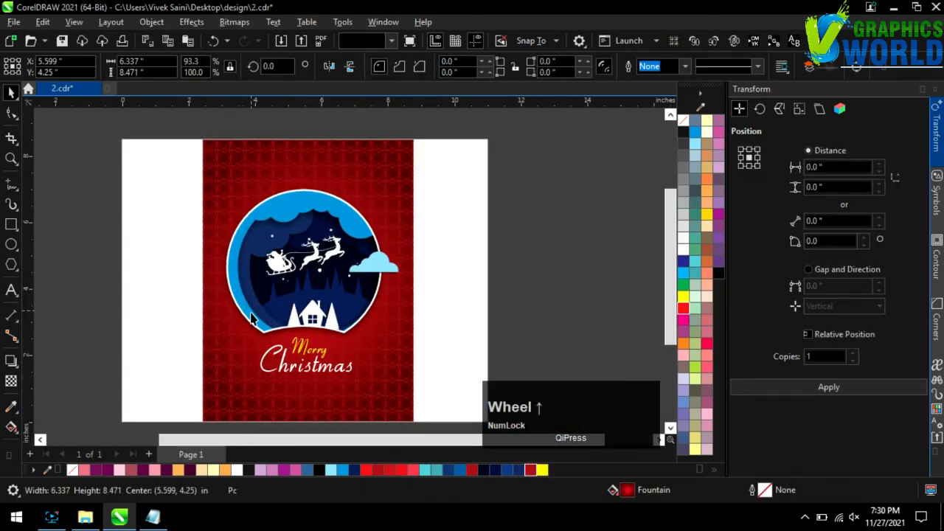
- Draw a frame rectangle about 5.84 by 7.95 inches just inside the background edges and outline it in white
click(11, 225)
drag(339, 374, 429, 428)
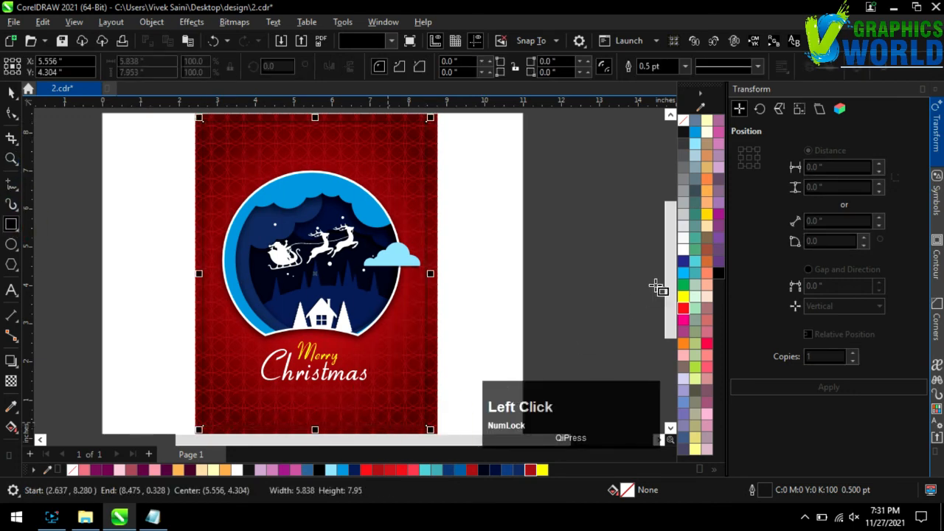
right_click(678, 249)
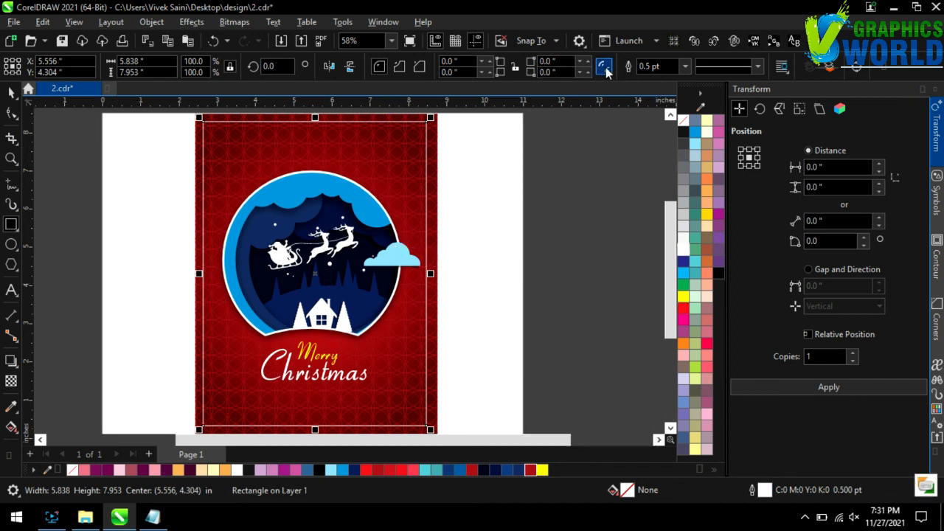